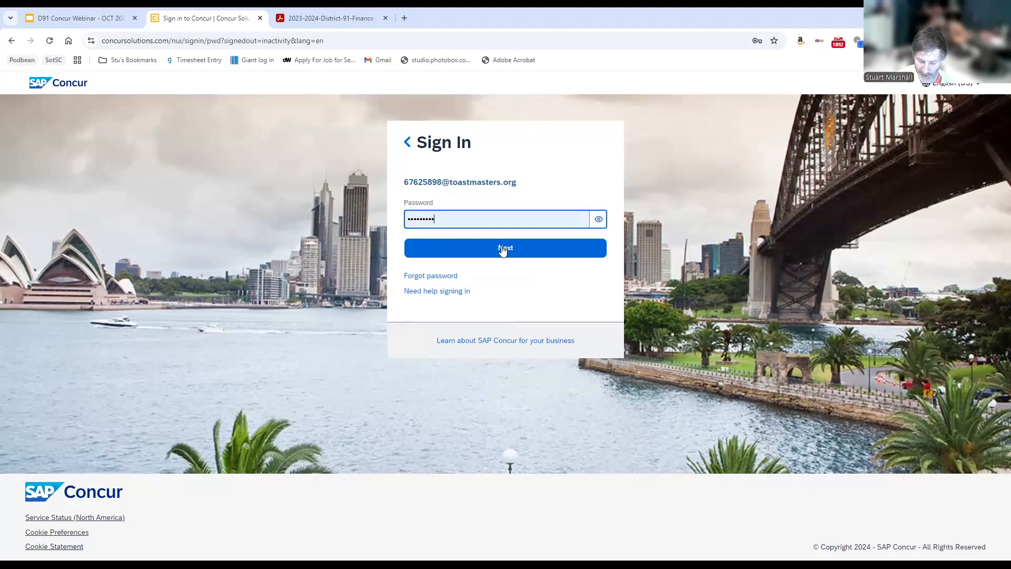
Step: Submit the account password and enter the six-digit two-factor authentication code to sign in
{"action": "left_click", "coordinate": [501, 245]}
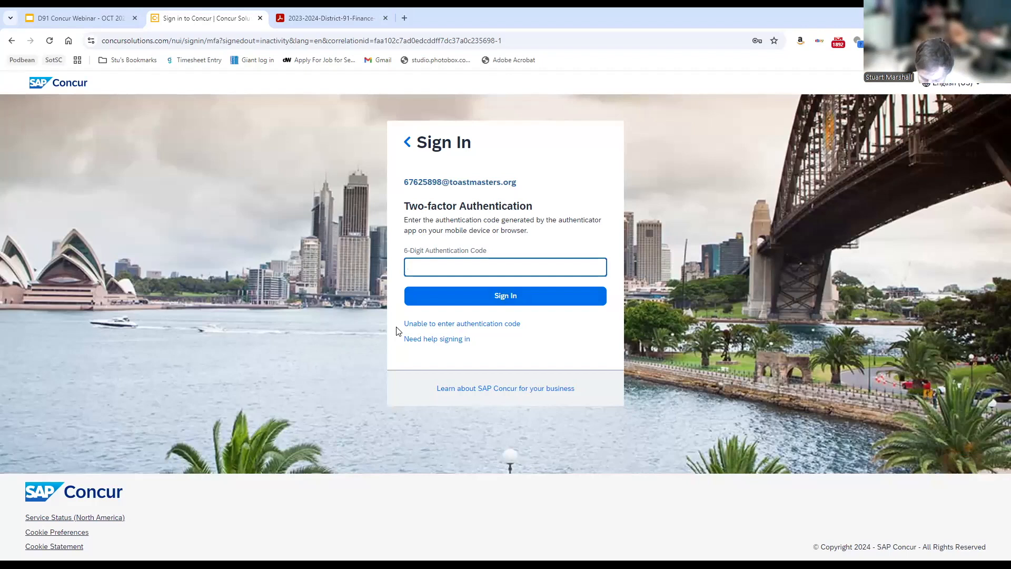
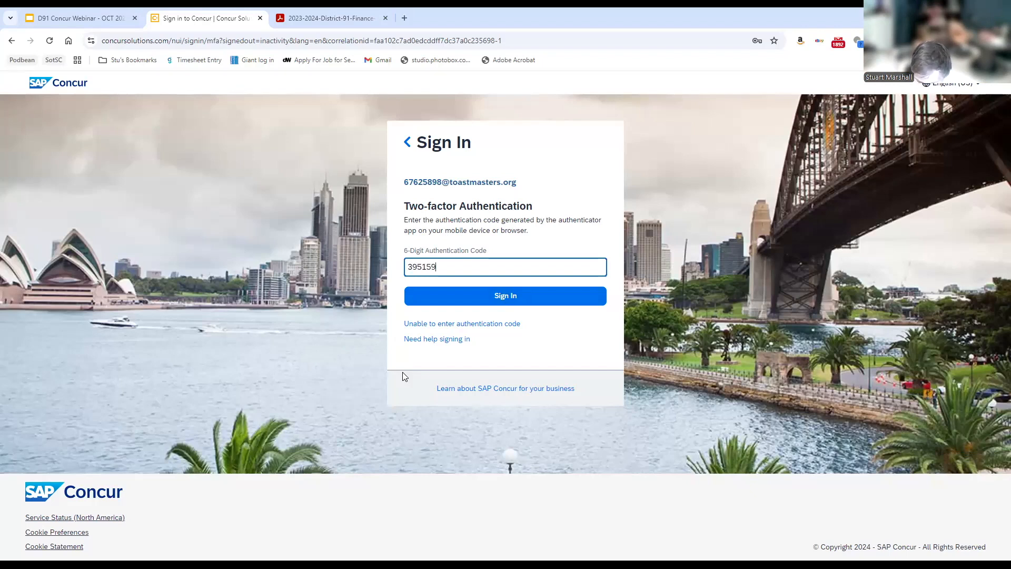
{"action": "left_click", "coordinate": [558, 296]}
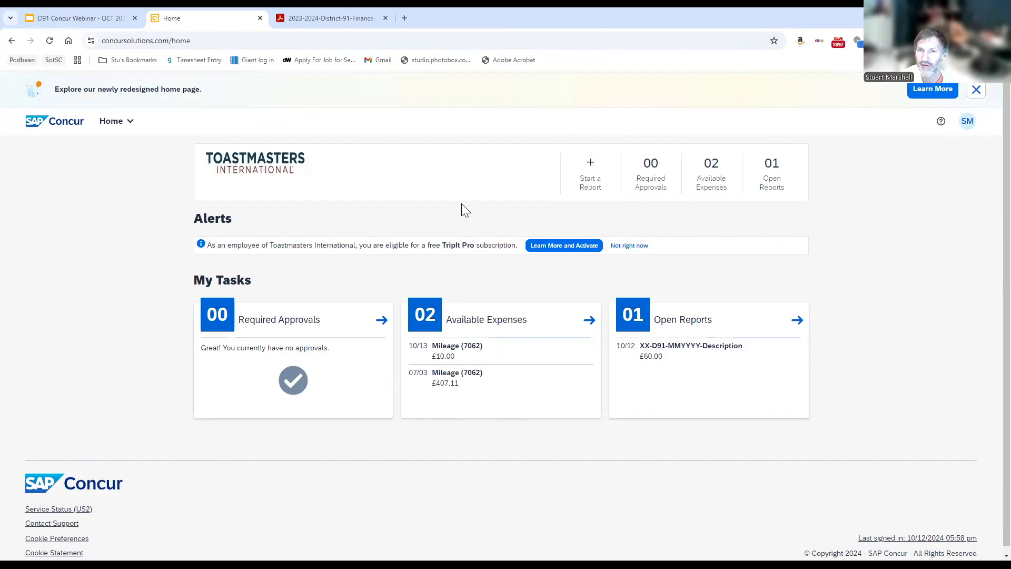
Step: Start a new report named SM-D91-202410-Webinar Test with the report date 10/13/2024
{"action": "left_click", "coordinate": [607, 172]}
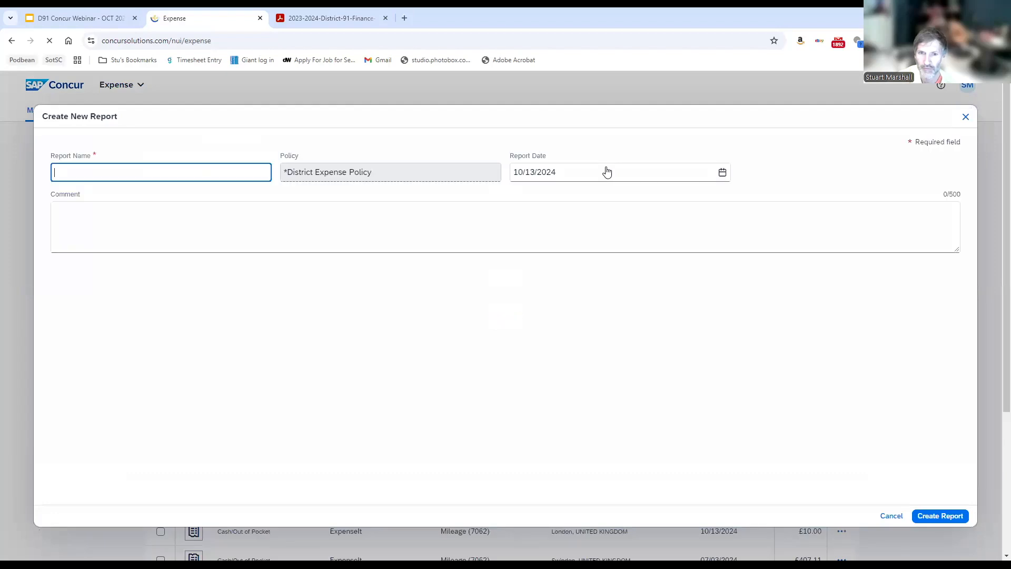
{"action": "left_click", "coordinate": [205, 175]}
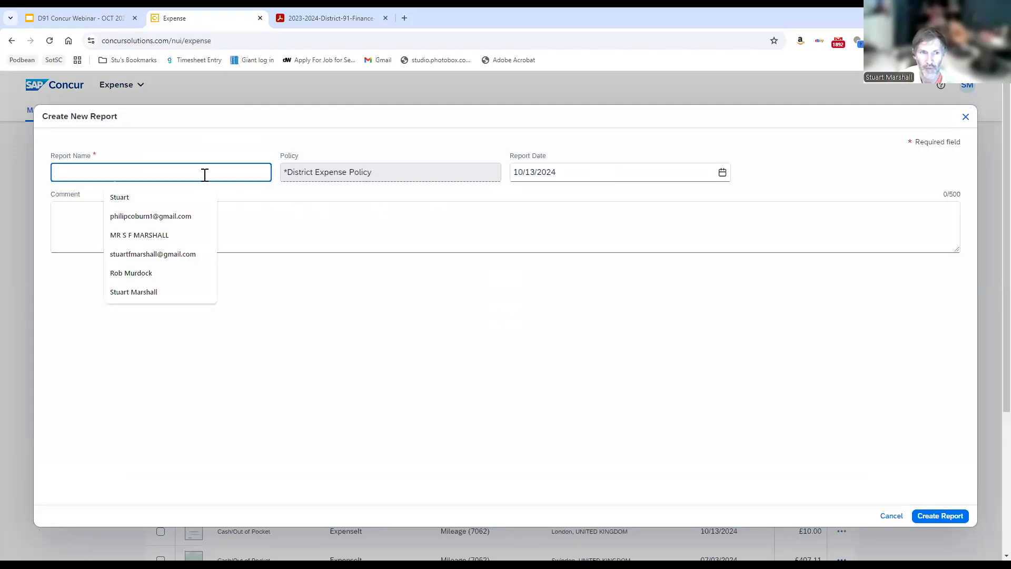
{"action": "type", "text": "S"}
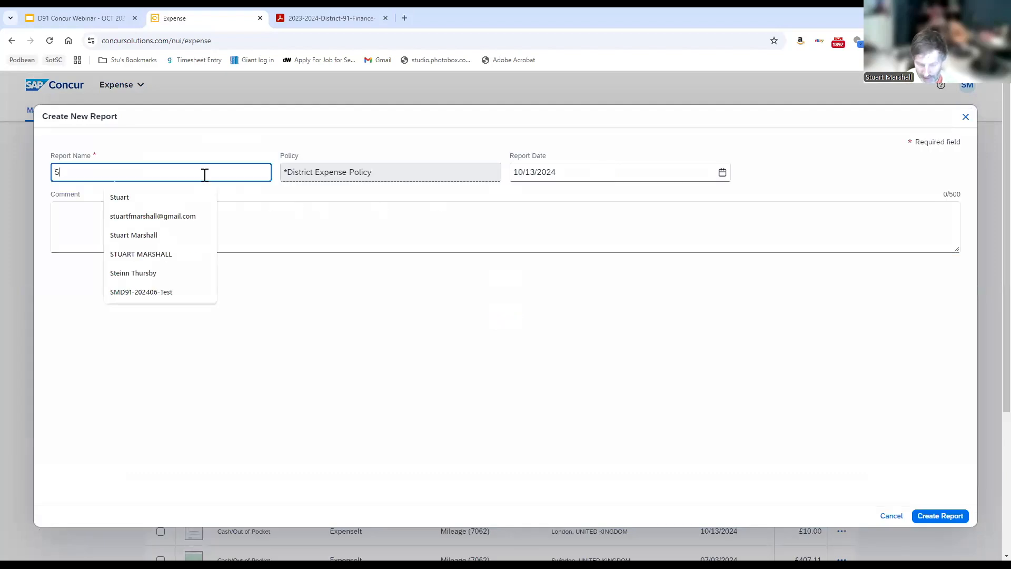
{"action": "type", "text": "M-D91"}
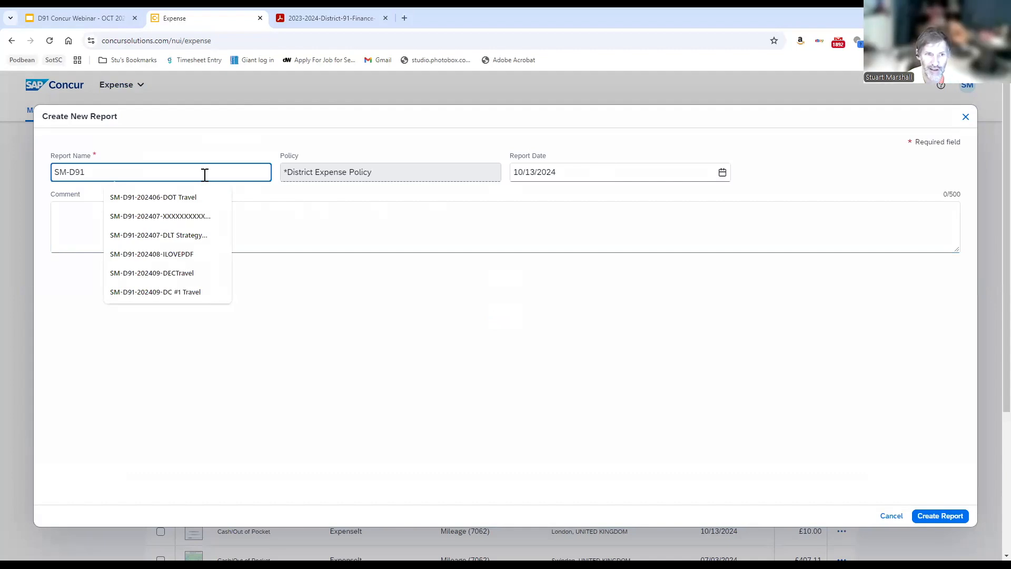
{"action": "type", "text": "-202"}
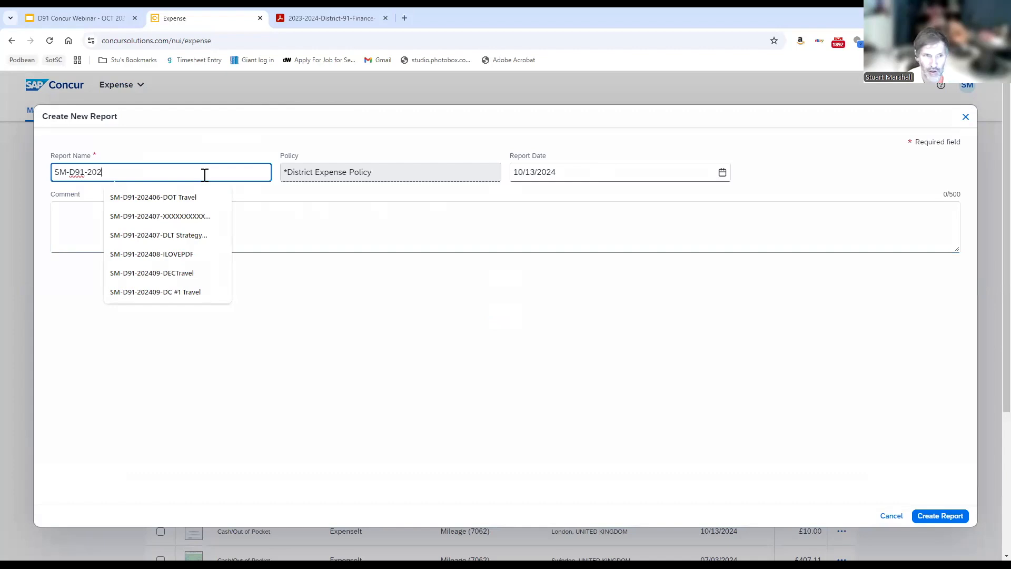
{"action": "type", "text": "410"}
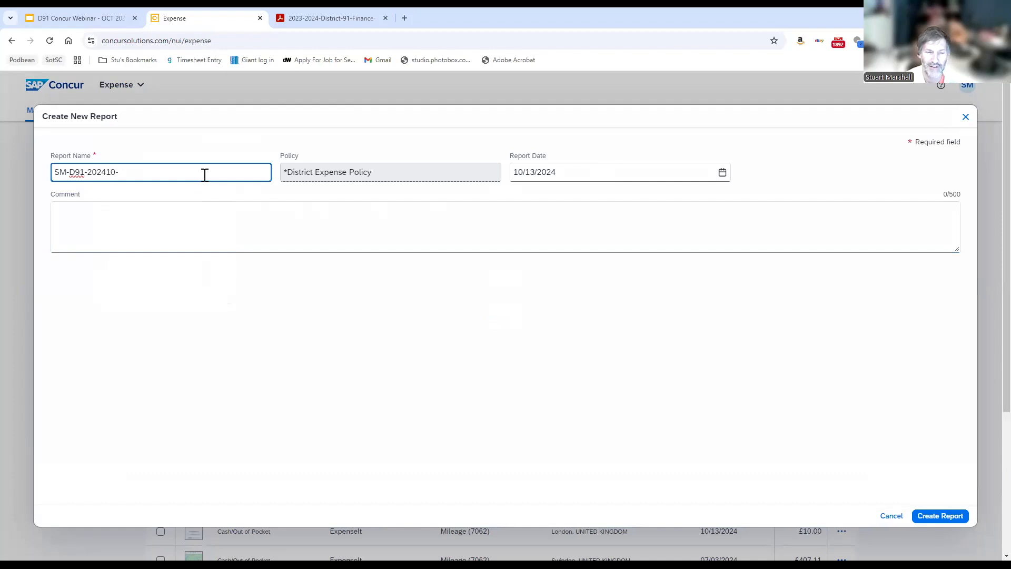
{"action": "type", "text": "-Tes"}
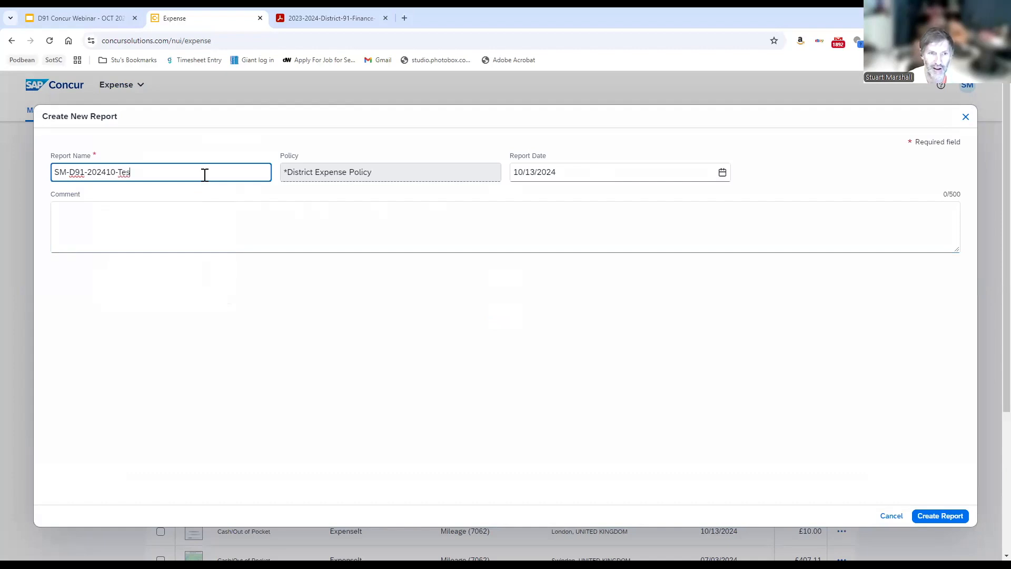
{"action": "key", "text": "ctrl+shift+Left"}
{"action": "key", "text": "BackSpace"}
{"action": "type", "text": "Webinar Test"}
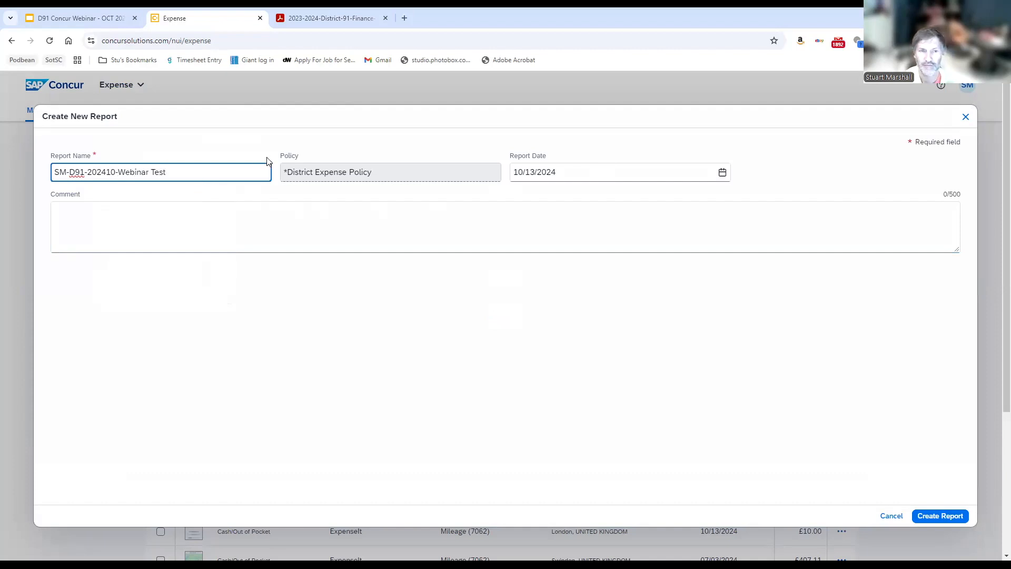
{"action": "left_click", "coordinate": [723, 173]}
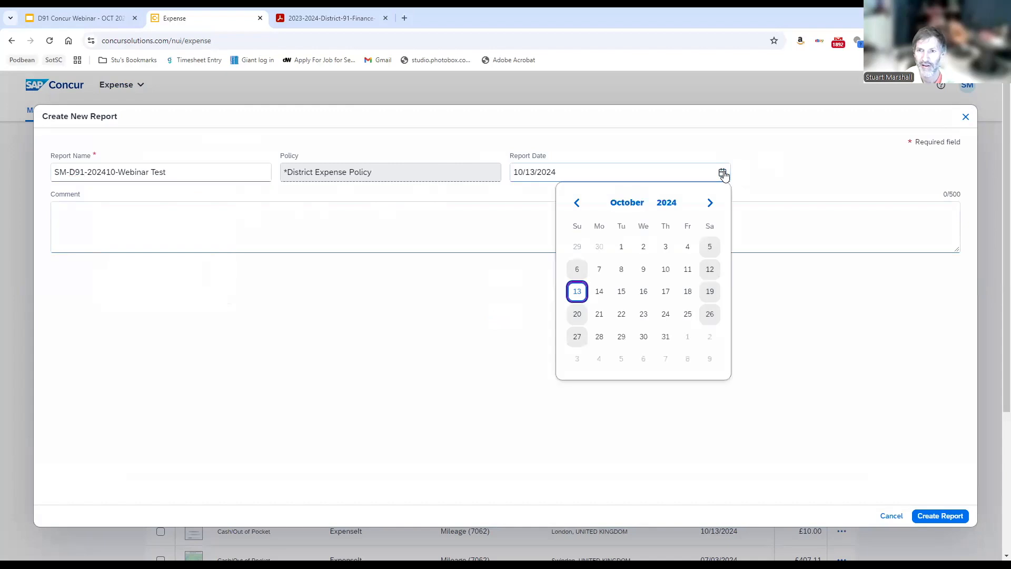
{"action": "left_click", "coordinate": [578, 293]}
Step: Add the comment "Add details and description of the nature of the expense claim..." and create the report
{"action": "left_click", "coordinate": [453, 212]}
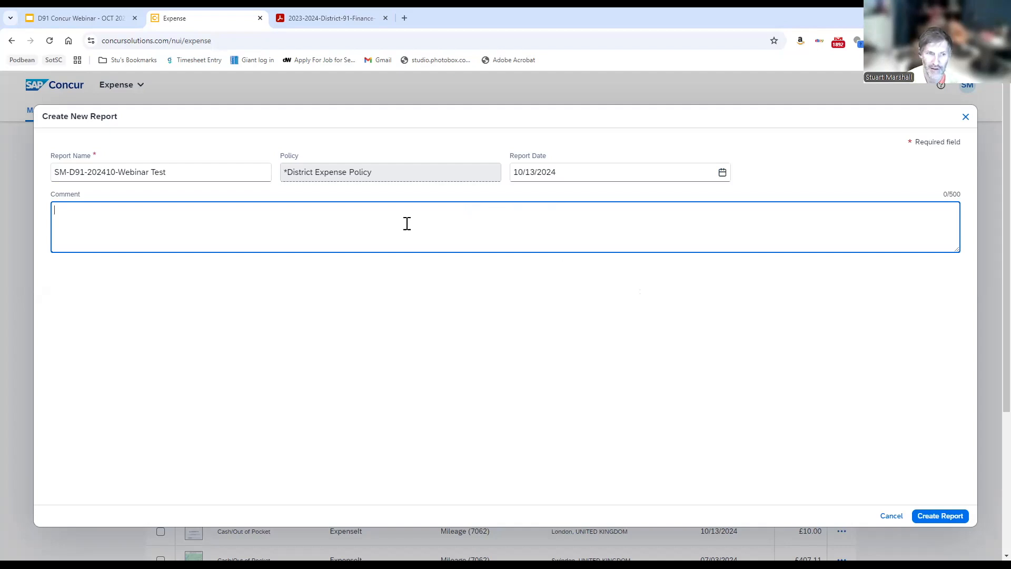
{"action": "type", "text": "Add details and d"}
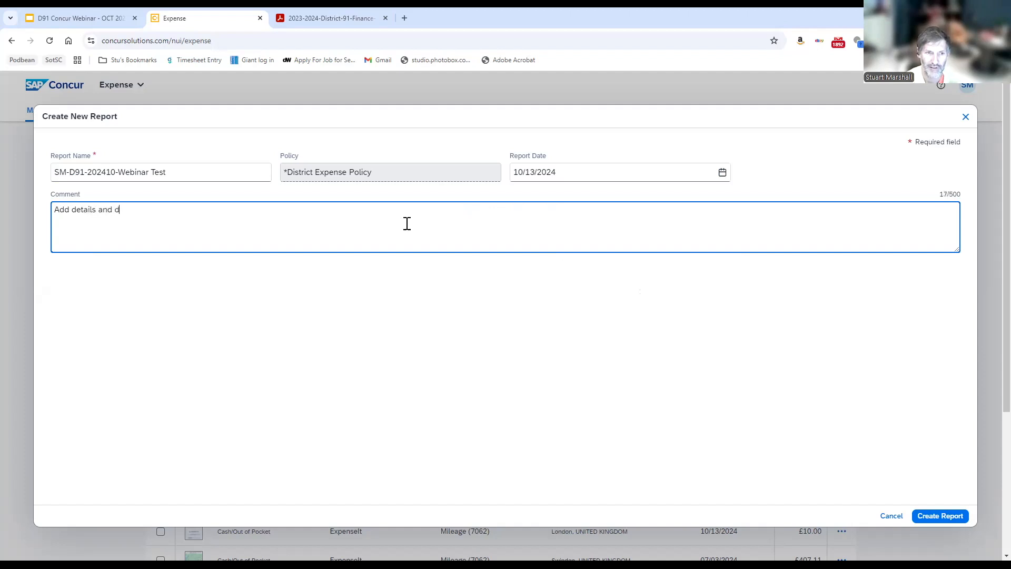
{"action": "type", "text": "escrip"}
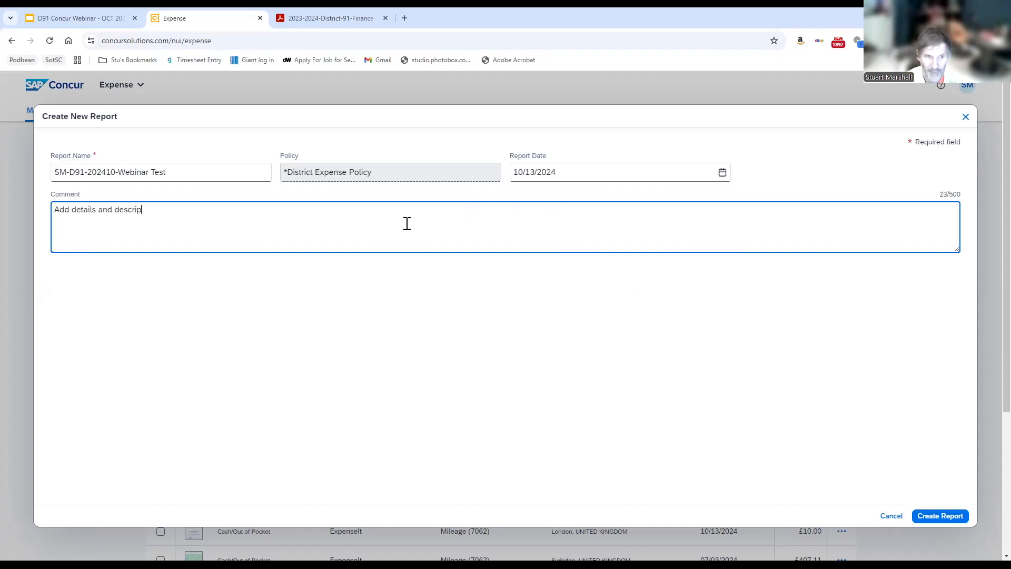
{"action": "type", "text": "tion of the e"}
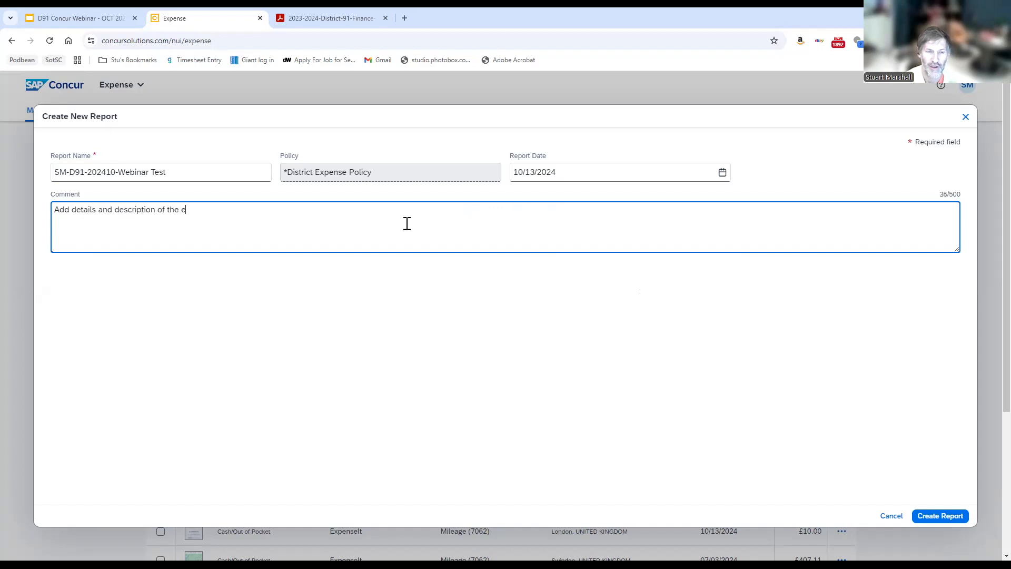
{"action": "key", "text": "BackSpace"}
{"action": "type", "text": "nature of the e"}
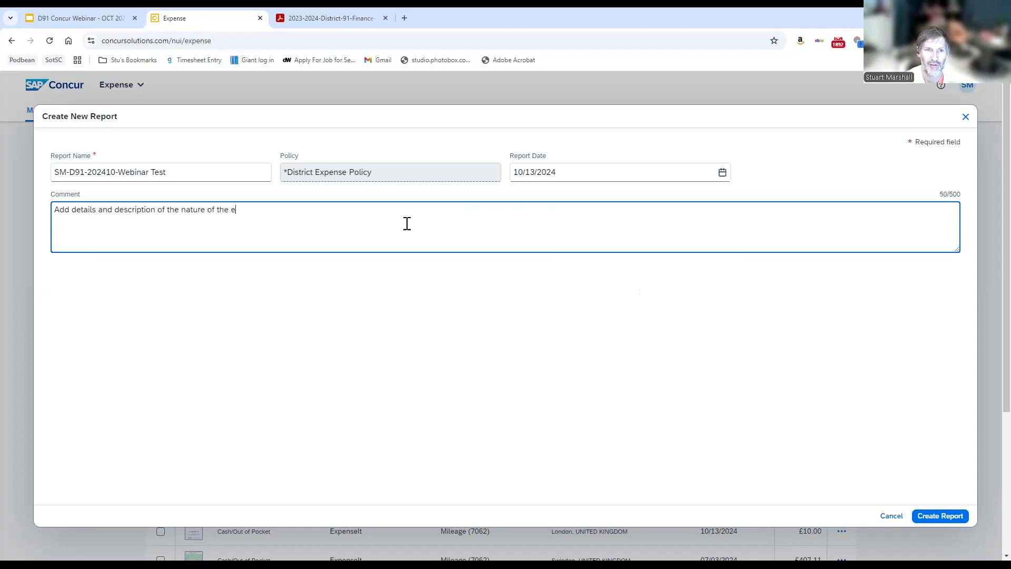
{"action": "type", "text": "xpense claim..."}
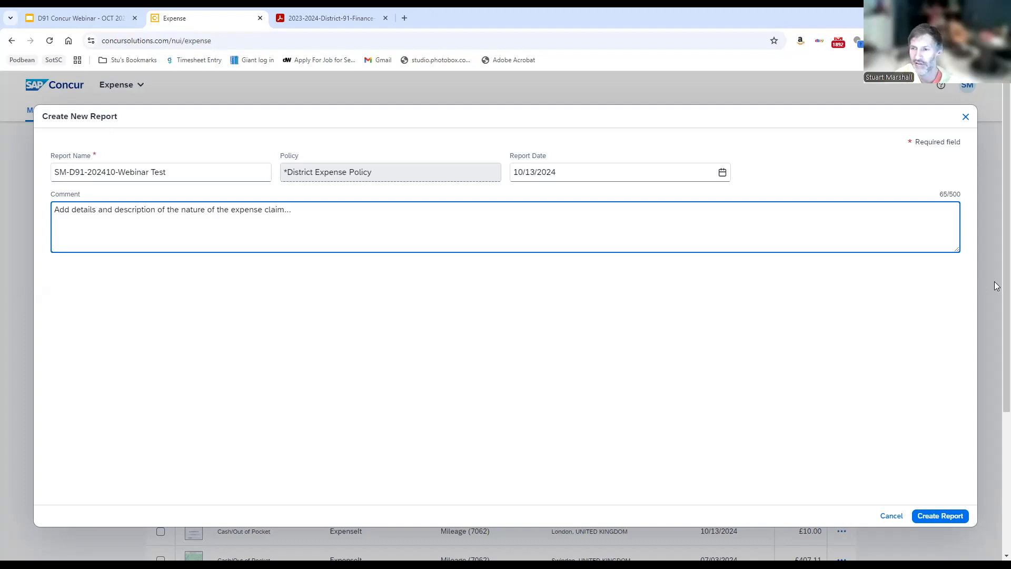
{"action": "left_click", "coordinate": [943, 518]}
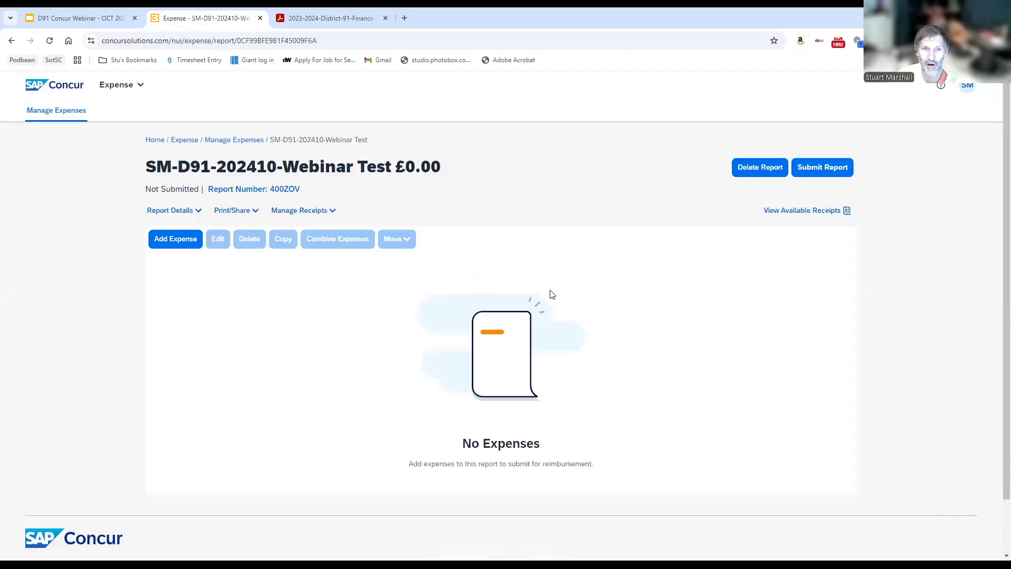
Step: Add a new Mileage (7062) expense to the report
{"action": "left_click", "coordinate": [187, 243]}
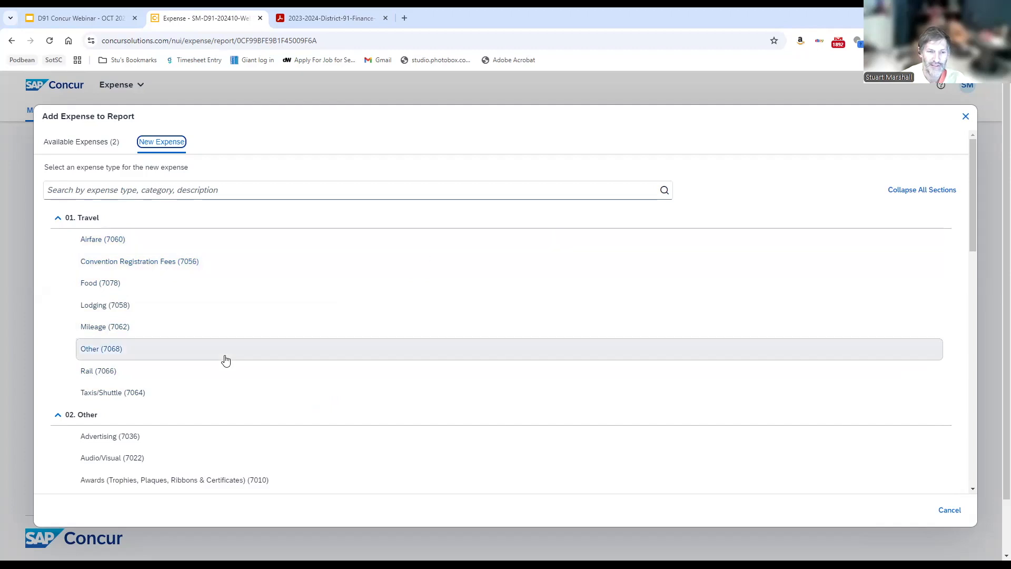
{"action": "left_click", "coordinate": [96, 333]}
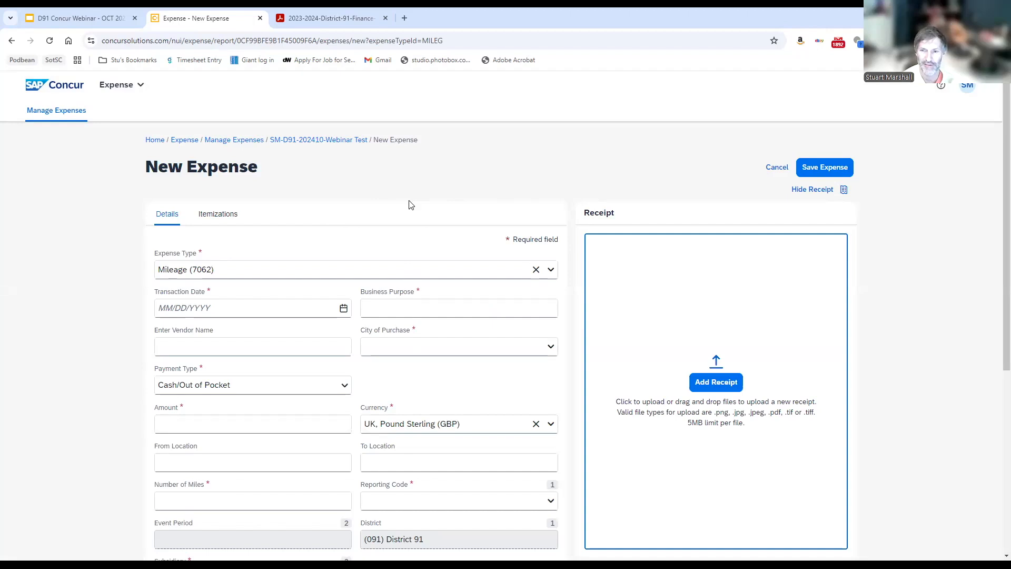
{"action": "scroll", "coordinate": [413, 206], "scroll_direction": "down", "scroll_amount": 1}
{"action": "scroll", "coordinate": [416, 205], "scroll_direction": "up", "scroll_amount": 1}
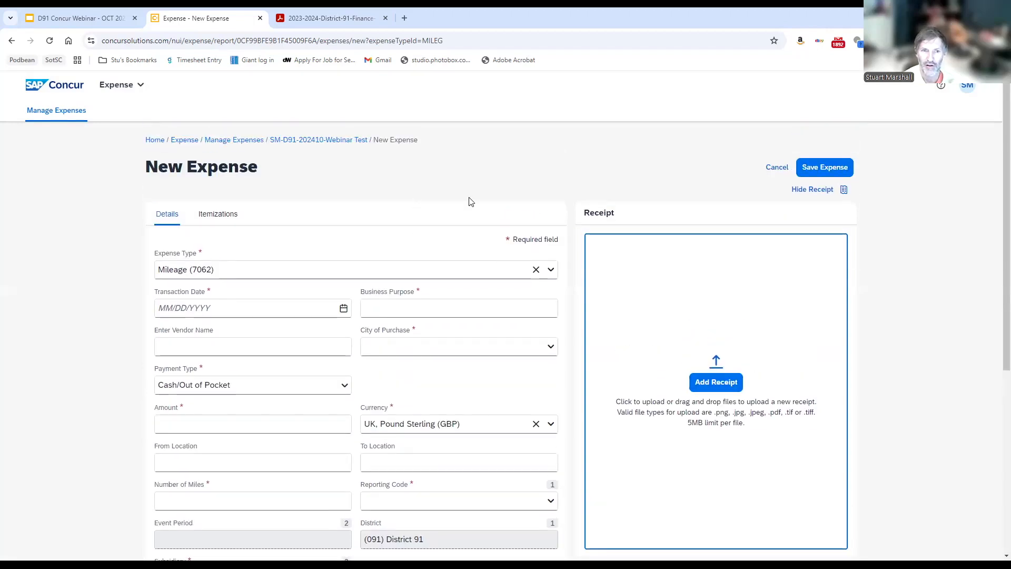
{"action": "scroll", "coordinate": [484, 216], "scroll_direction": "down", "scroll_amount": 1}
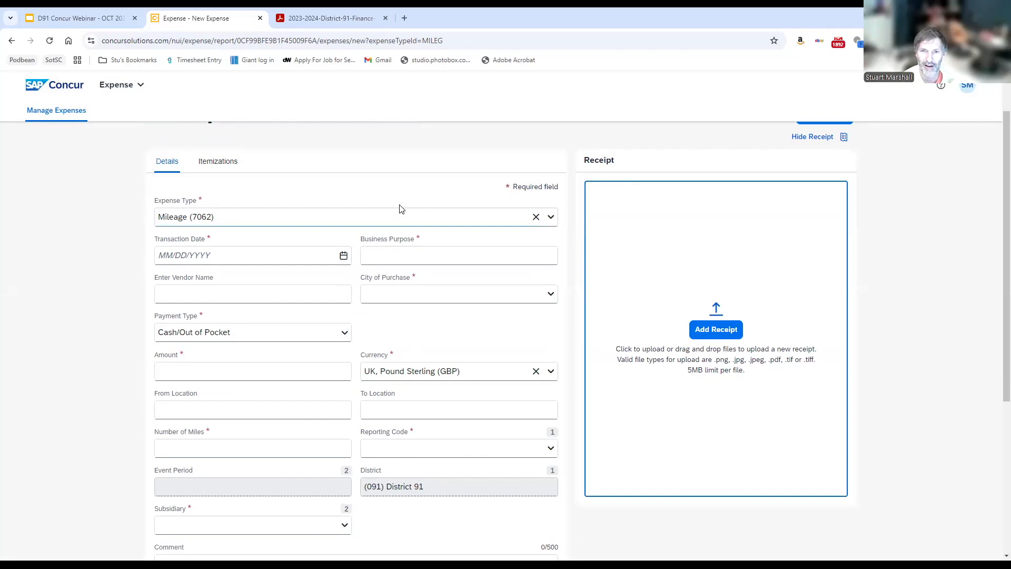
{"action": "mouse_move", "coordinate": [506, 189]}
{"action": "left_mouse_down"}
{"action": "mouse_move", "coordinate": [537, 186]}
{"action": "mouse_move", "coordinate": [507, 188]}
{"action": "left_mouse_up"}
{"action": "left_click", "coordinate": [505, 190]}
{"action": "triple_click", "coordinate": [510, 188]}
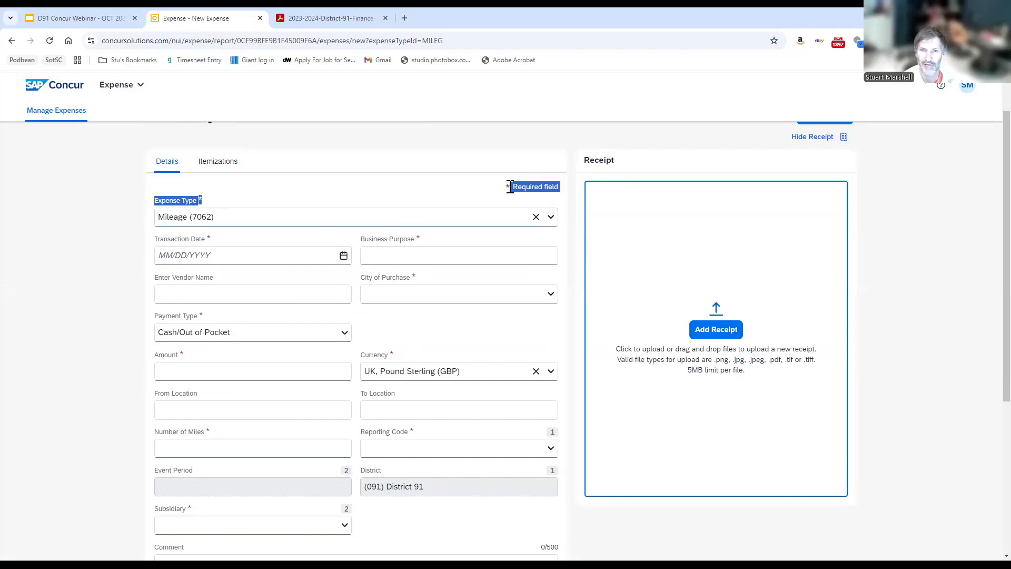
Step: Set the expense's transaction date to 10/13/2024
{"action": "left_click", "coordinate": [212, 256]}
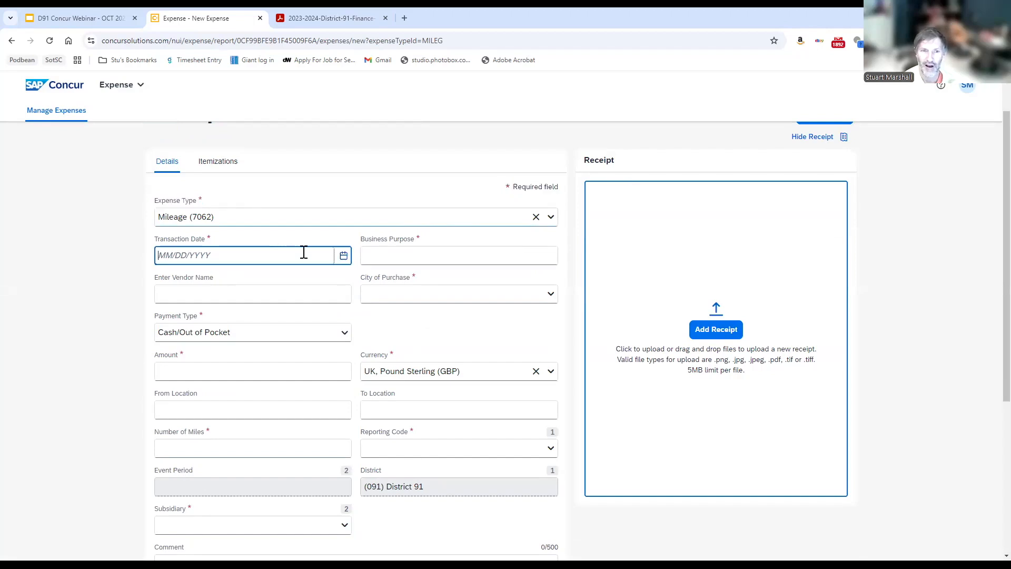
{"action": "left_click", "coordinate": [343, 256]}
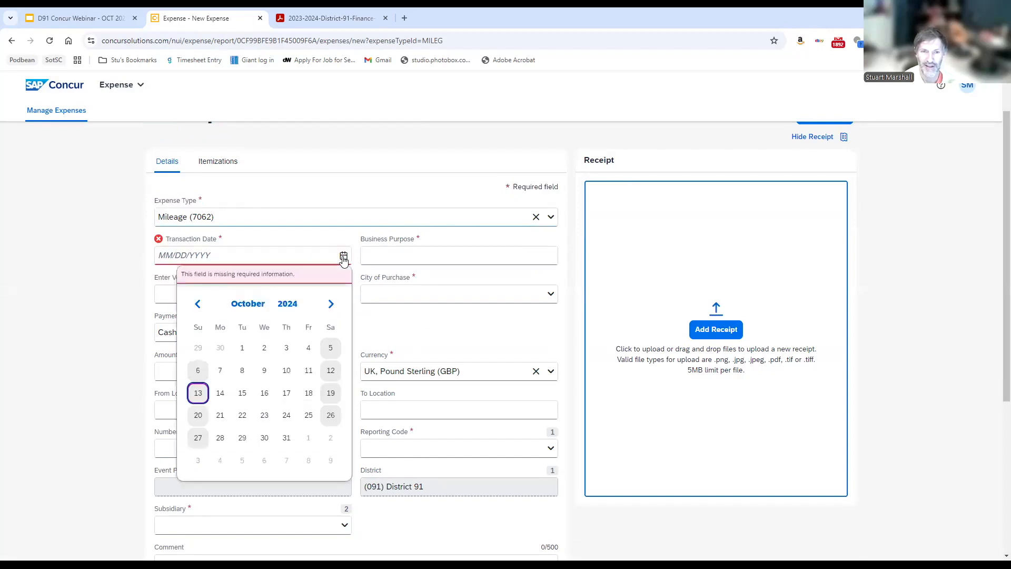
{"action": "left_click", "coordinate": [198, 393]}
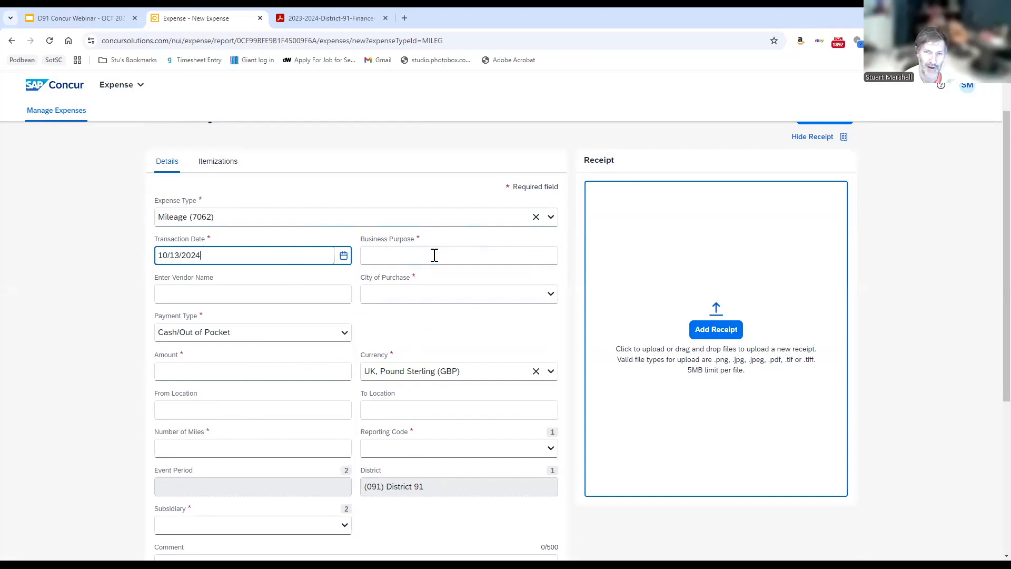
Step: Enter Face to Face Concur Training as the business purpose
{"action": "left_click", "coordinate": [417, 254]}
{"action": "type", "text": "Concur"}
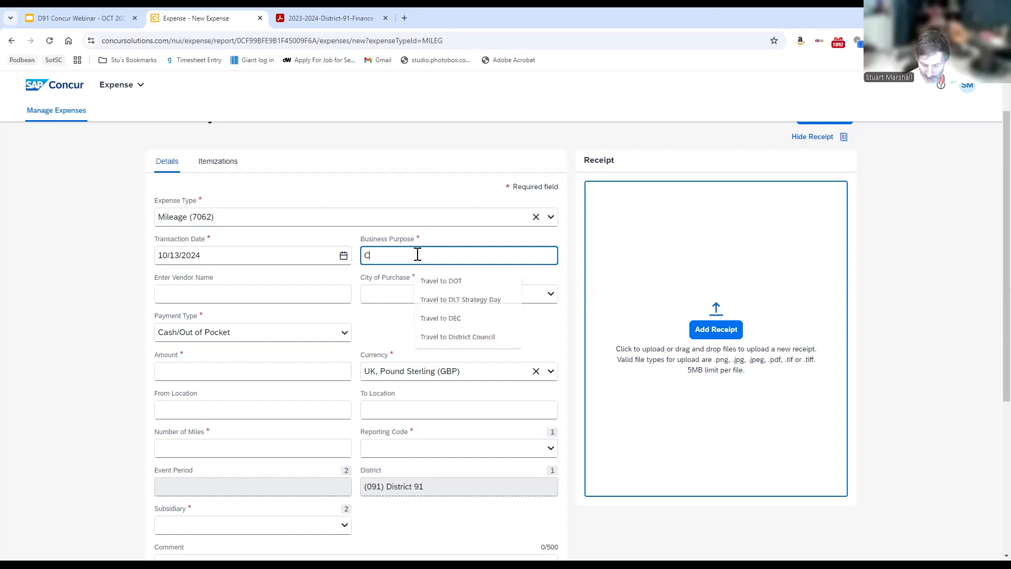
{"action": "key", "text": "BackSpace"}
{"action": "key", "text": "BackSpace"}
{"action": "key", "text": "BackSpace"}
{"action": "key", "text": "BackSpace"}
{"action": "key", "text": "BackSpace"}
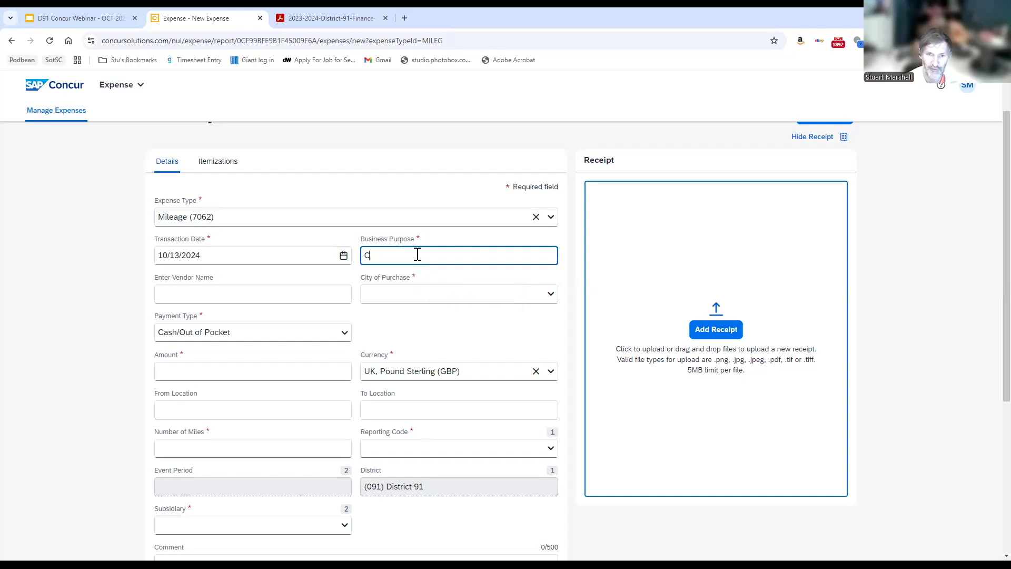
{"action": "type", "text": "Face to Face Con"}
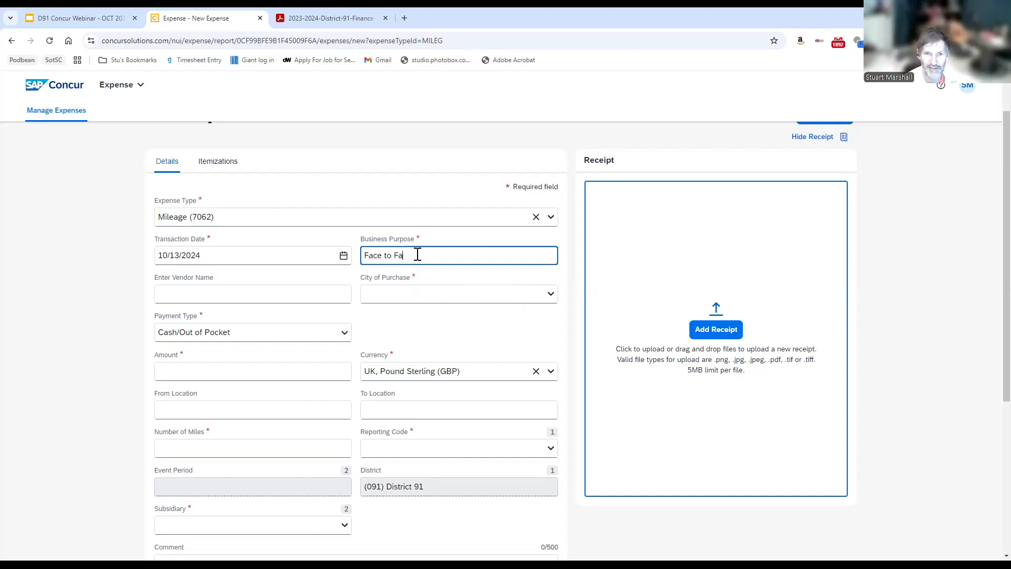
{"action": "key", "text": "BackSpace"}
{"action": "type", "text": "oncur Training"}
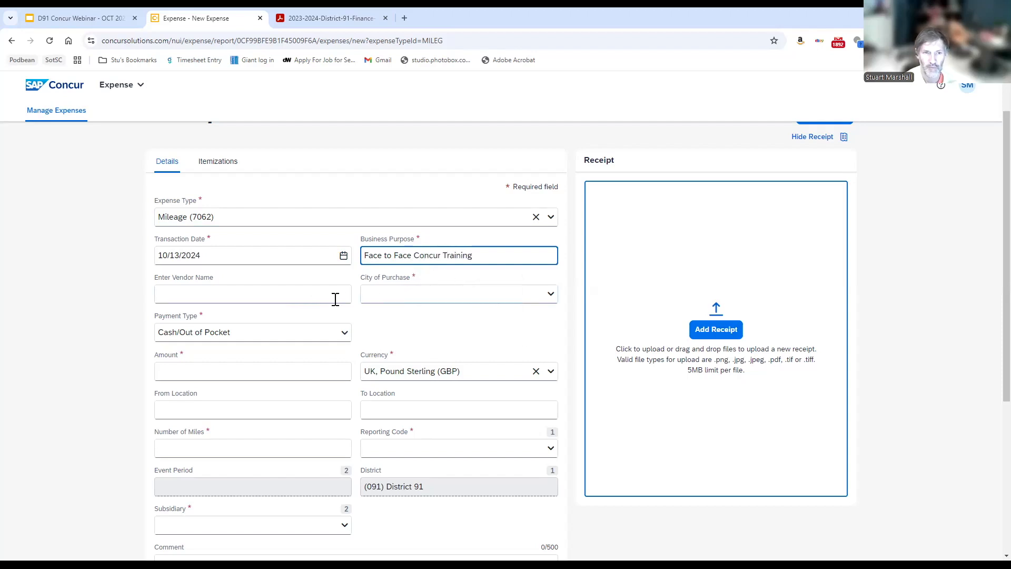
{"action": "left_click", "coordinate": [268, 297]}
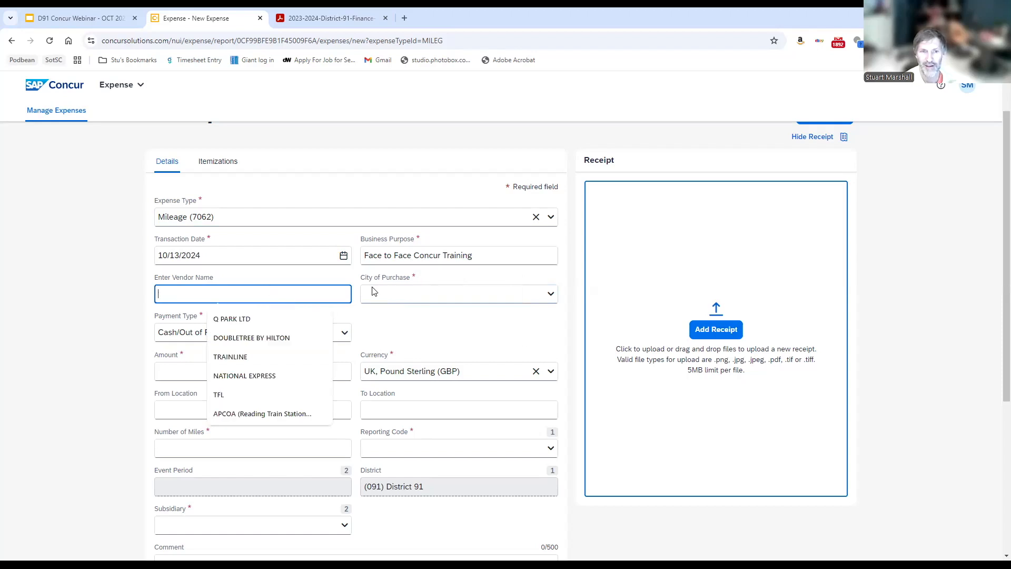
{"action": "left_click", "coordinate": [443, 280]}
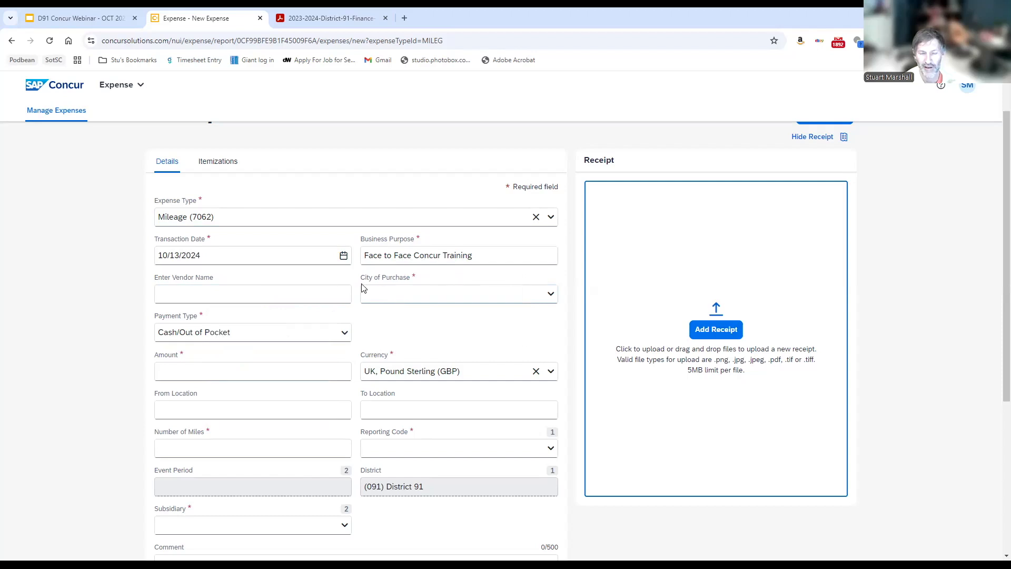
Step: Set the city of purchase to Bournemouth, Dorset
{"action": "left_click", "coordinate": [328, 294]}
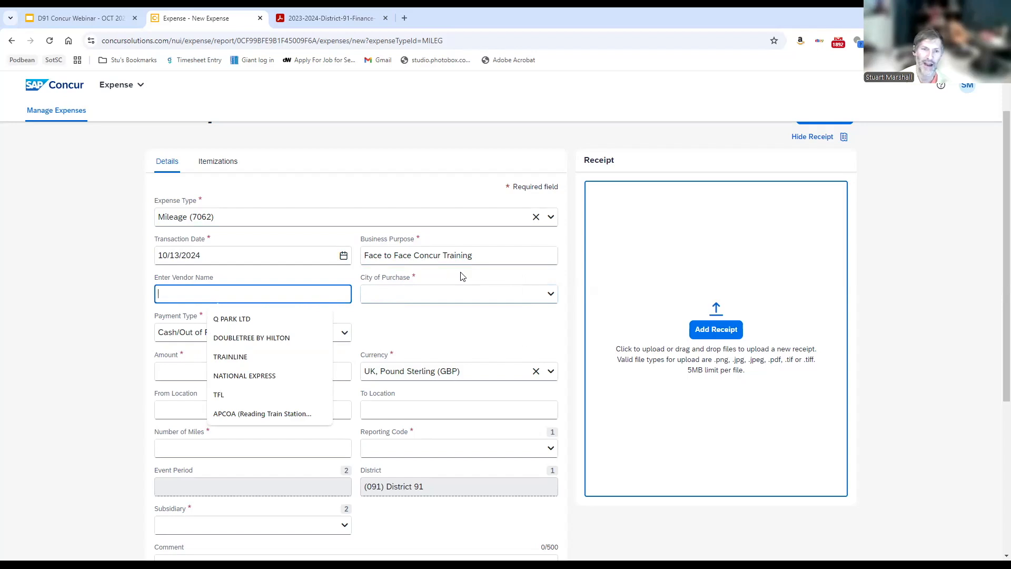
{"action": "left_click", "coordinate": [436, 298]}
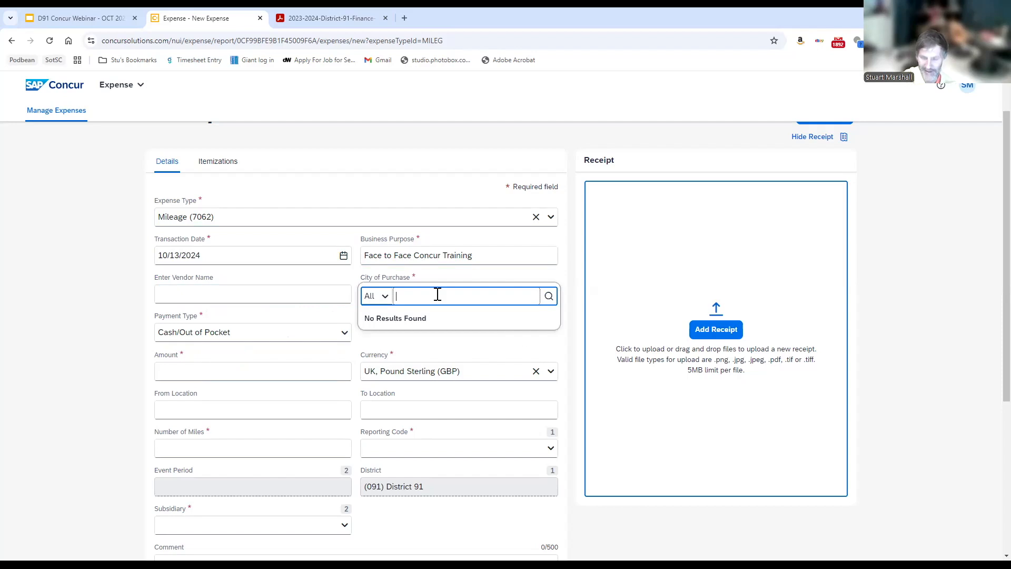
{"action": "type", "text": "Bourn"}
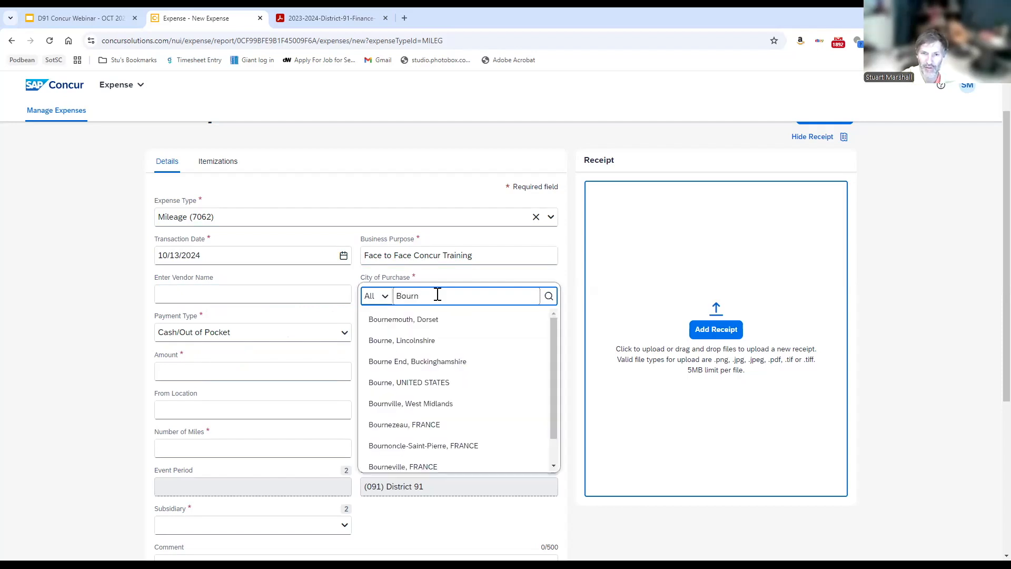
{"action": "key", "text": "Down"}
{"action": "key", "text": "Return"}
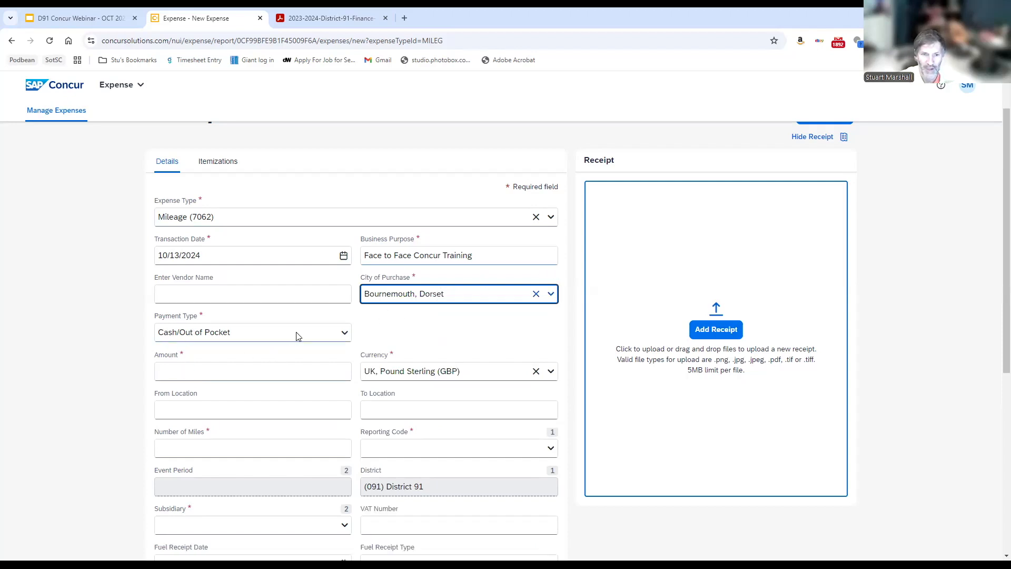
Step: Keep the payment type as Cash/Out of Pocket and enter an amount of 9.00
{"action": "left_click", "coordinate": [348, 334]}
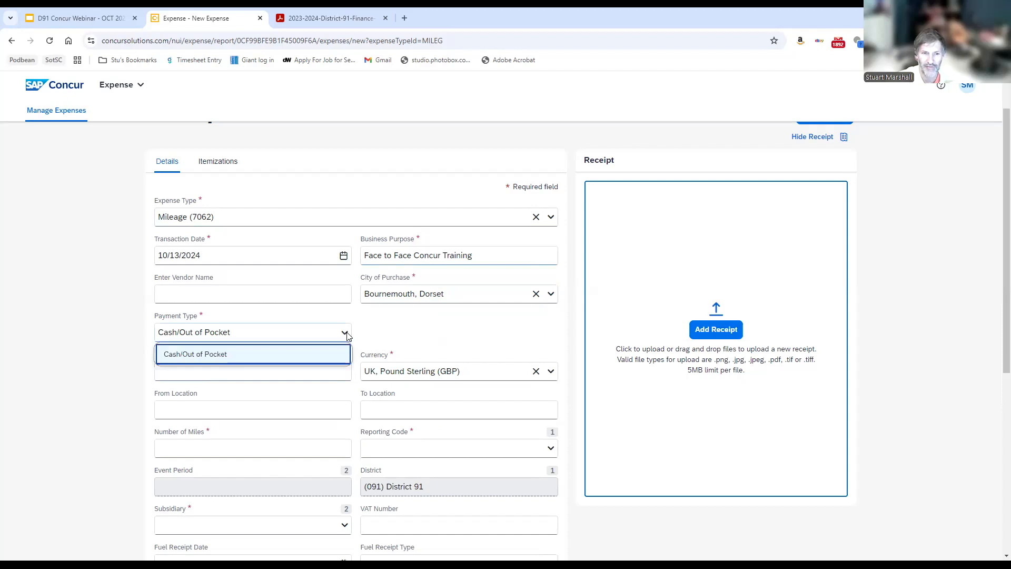
{"action": "left_click", "coordinate": [247, 397]}
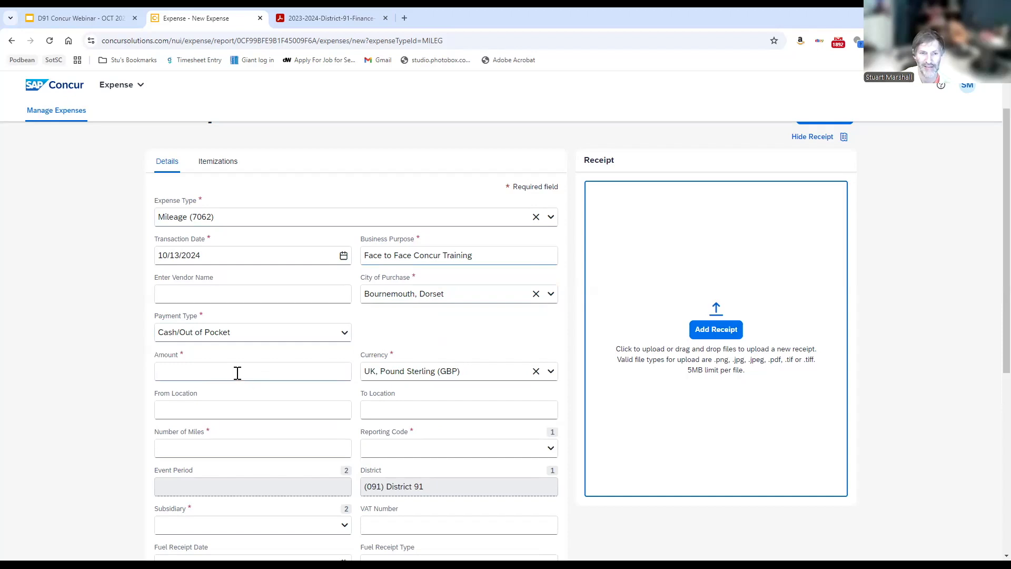
{"action": "left_click", "coordinate": [233, 371]}
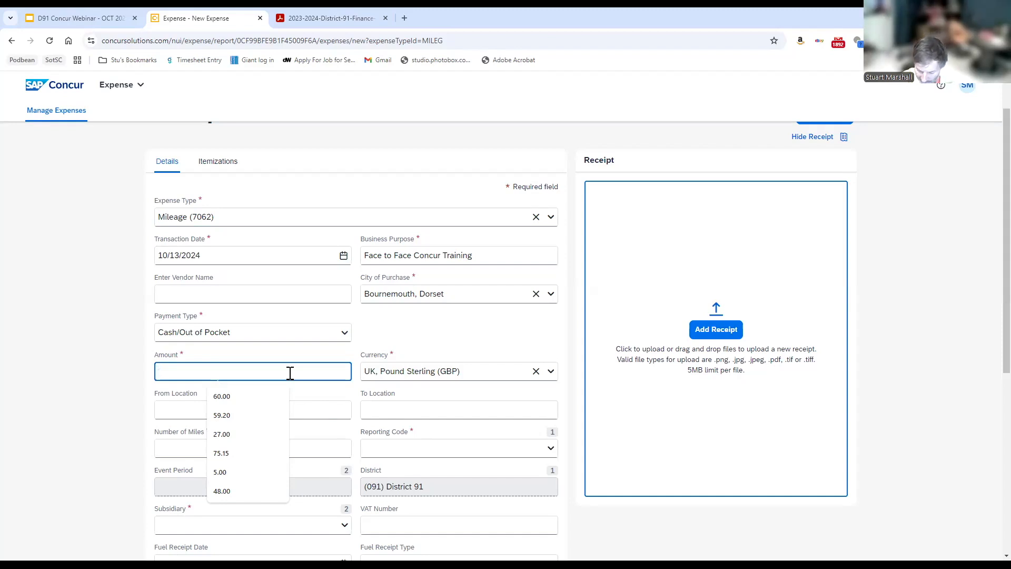
{"action": "type", "text": "9.00"}
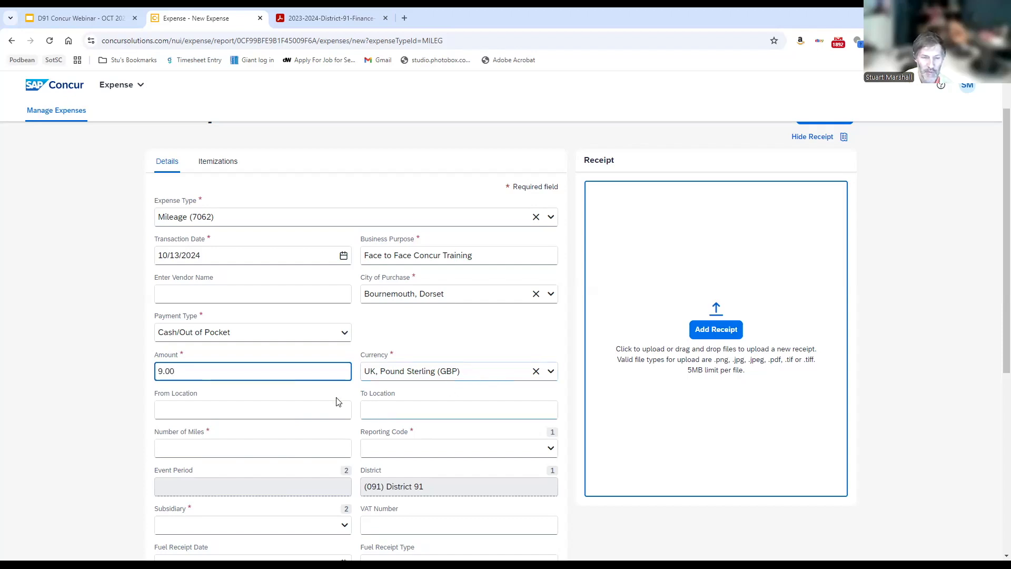
Step: Enter the starting postcode as the from location and Ferndown as the to location
{"action": "left_click", "coordinate": [270, 410]}
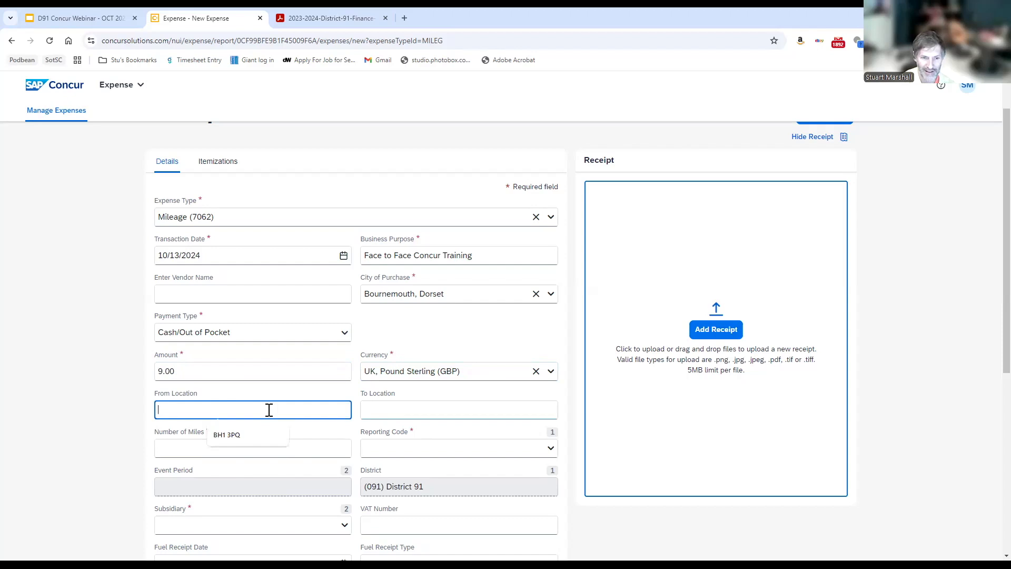
{"action": "left_click", "coordinate": [232, 435]}
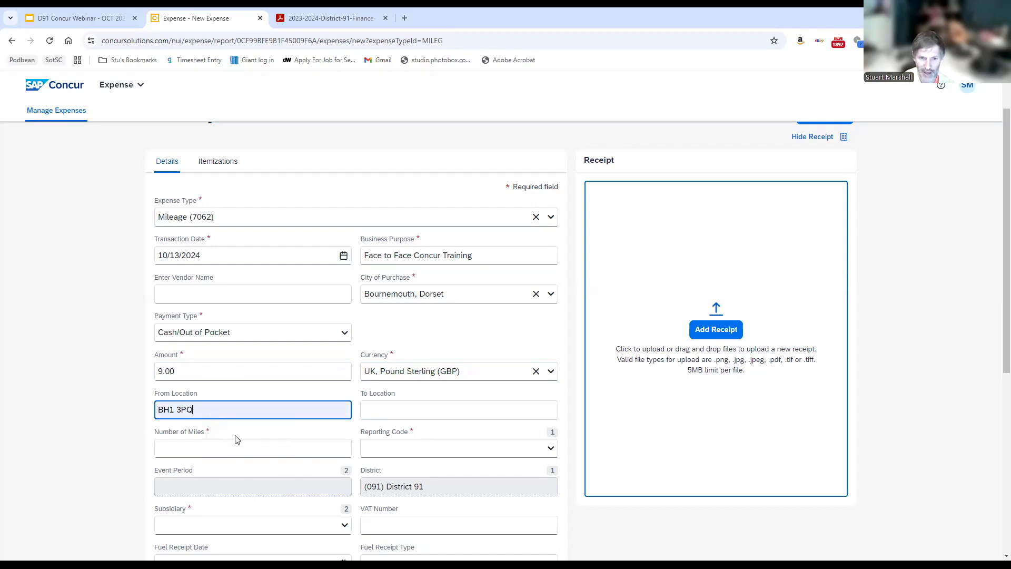
{"action": "left_click", "coordinate": [400, 409]}
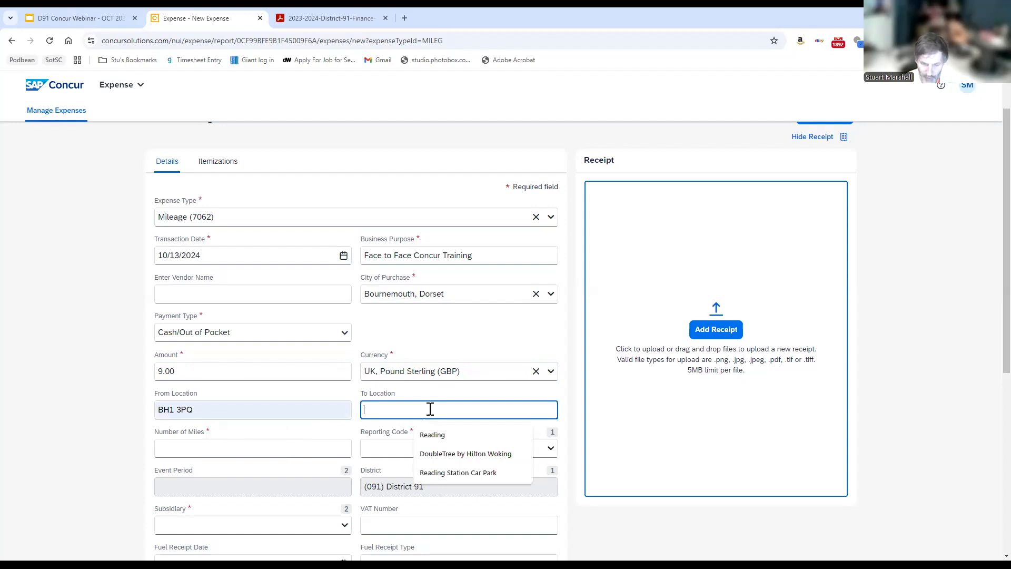
{"action": "type", "text": "Ferndown"}
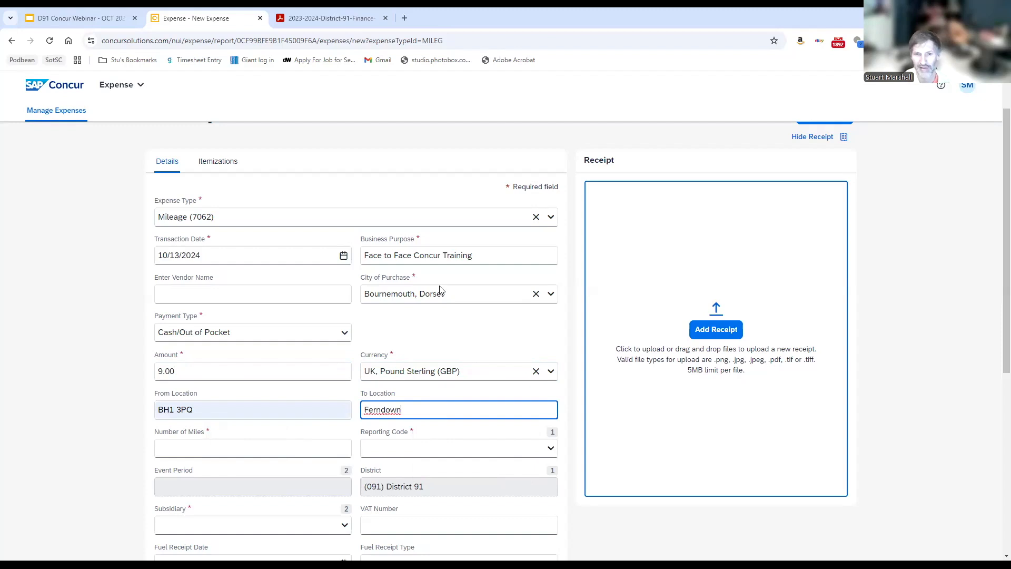
Step: Enter 20 as the number of miles and set the reporting code to (954) Travel - District - Finance Manager
{"action": "left_click", "coordinate": [274, 448]}
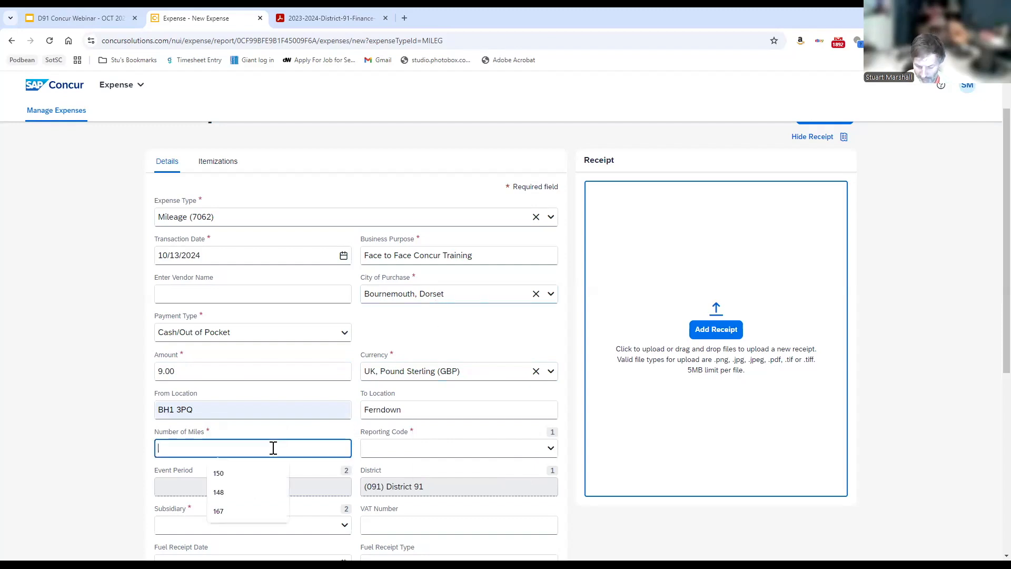
{"action": "type", "text": "20"}
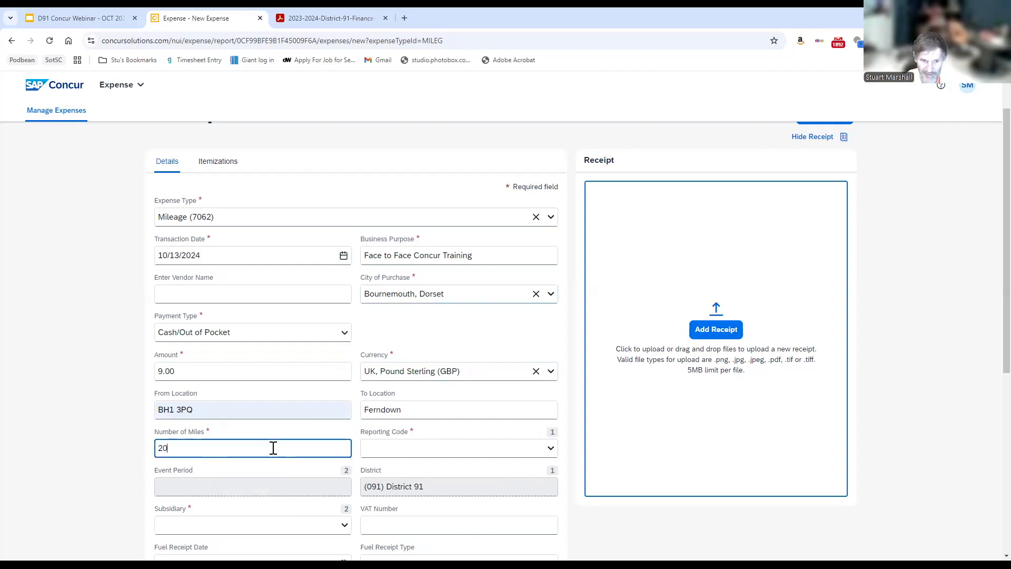
{"action": "left_click", "coordinate": [552, 449]}
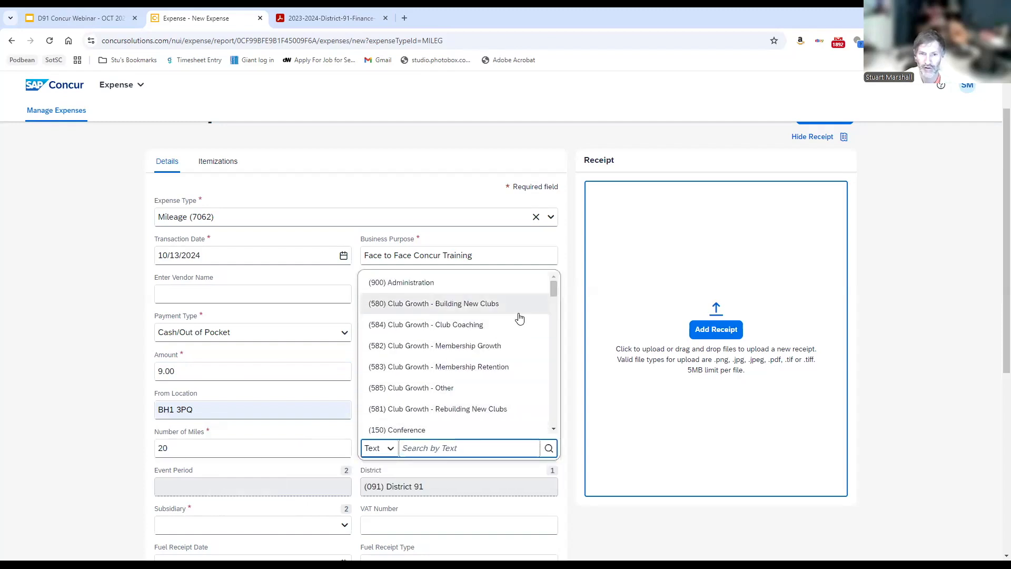
{"action": "scroll", "coordinate": [534, 359], "scroll_direction": "up", "scroll_amount": 1}
{"action": "left_click_drag", "start_coordinate": [554, 344], "coordinate": [568, 464]}
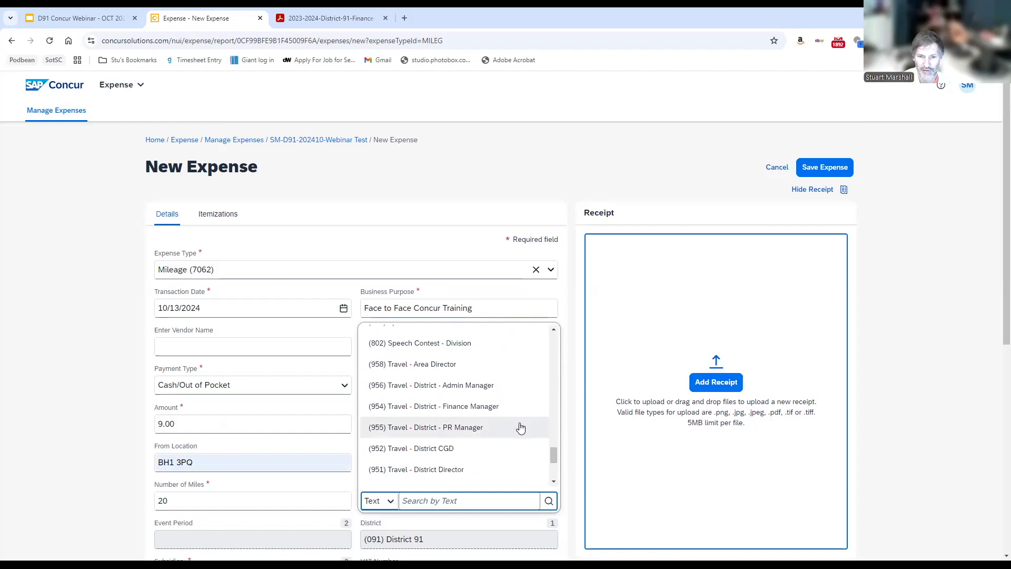
{"action": "scroll", "coordinate": [507, 409], "scroll_direction": "down", "scroll_amount": 1}
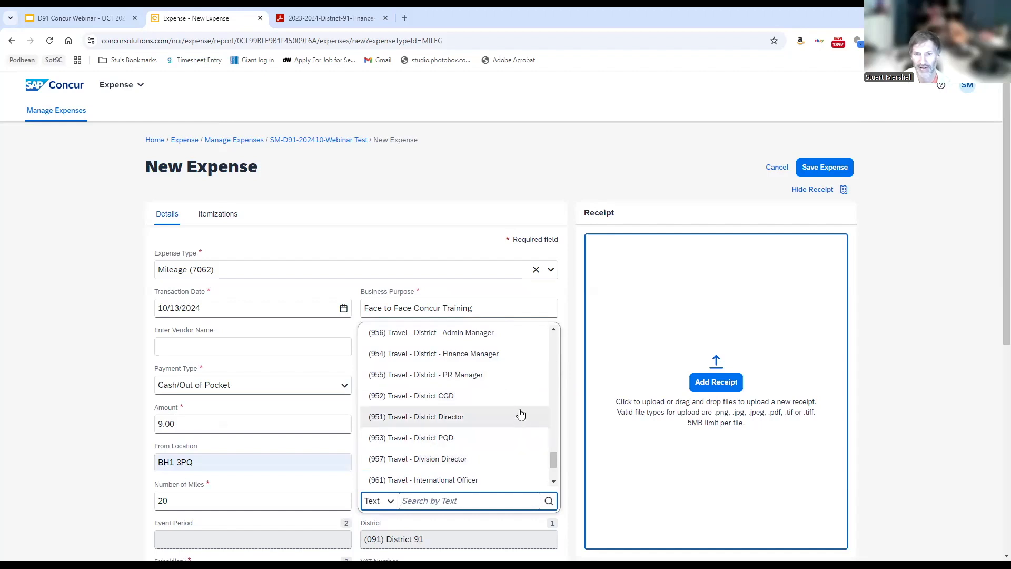
{"action": "scroll", "coordinate": [522, 387], "scroll_direction": "up", "scroll_amount": 1}
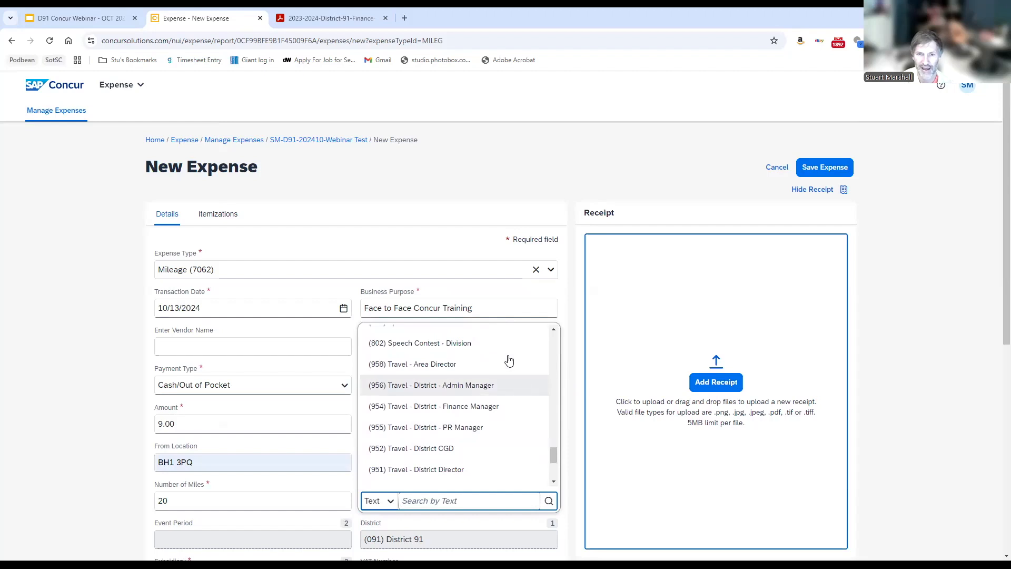
{"action": "left_click", "coordinate": [474, 407]}
{"action": "scroll", "coordinate": [313, 447], "scroll_direction": "down", "scroll_amount": 1}
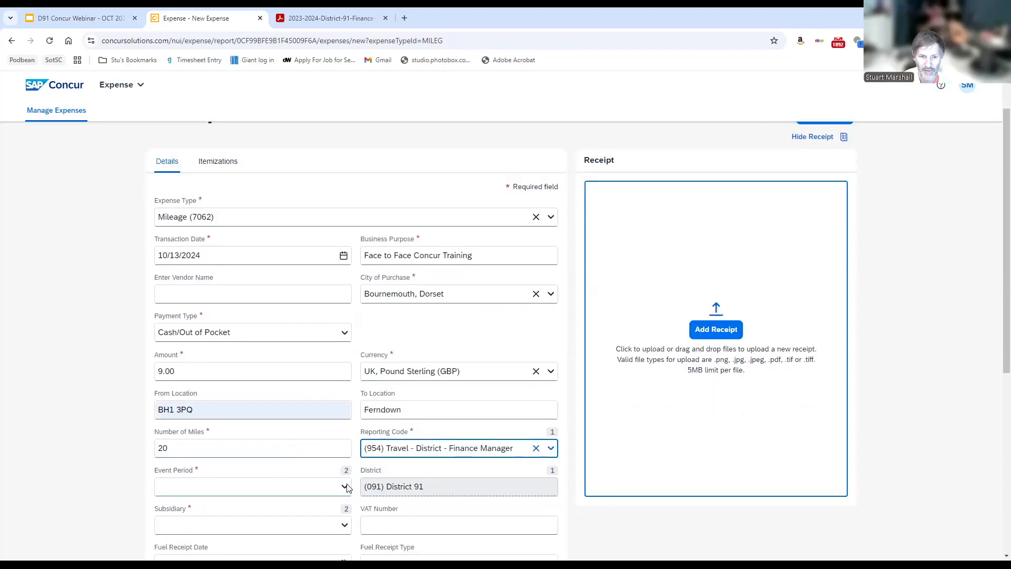
Step: Set the event period to N/A and the subsidiary to District
{"action": "left_click", "coordinate": [348, 488]}
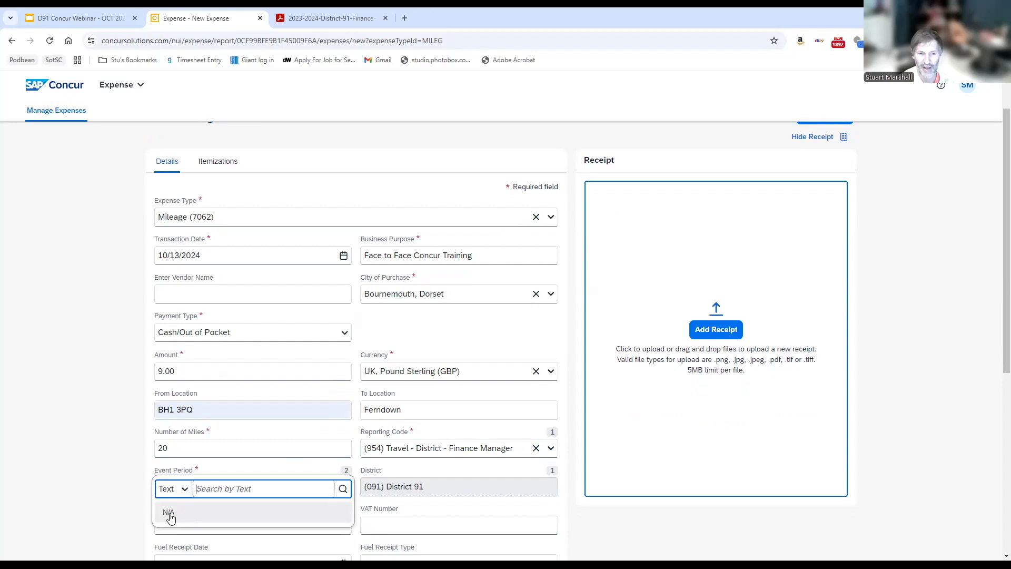
{"action": "left_click", "coordinate": [169, 514]}
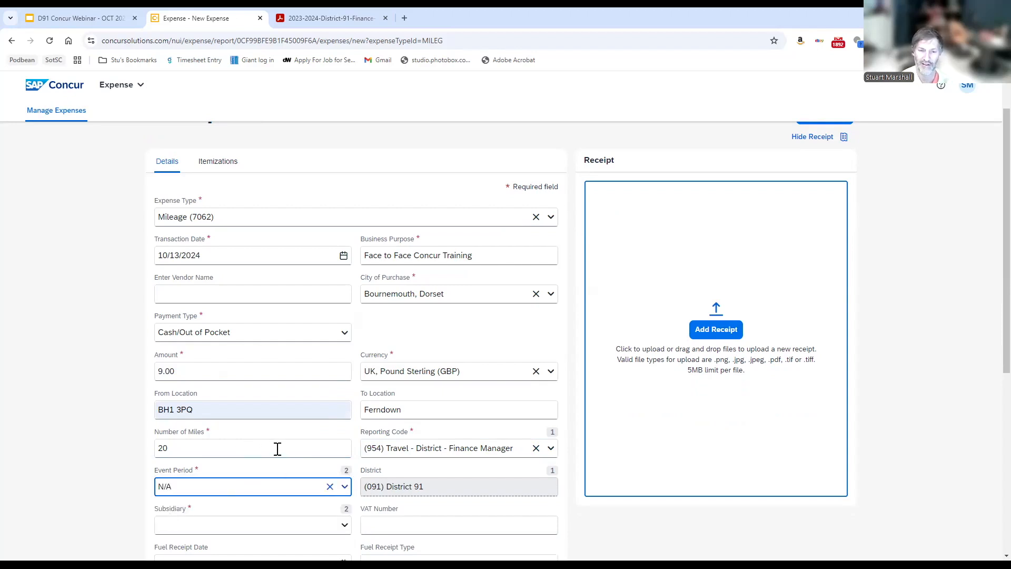
{"action": "scroll", "coordinate": [278, 449], "scroll_direction": "down", "scroll_amount": 1}
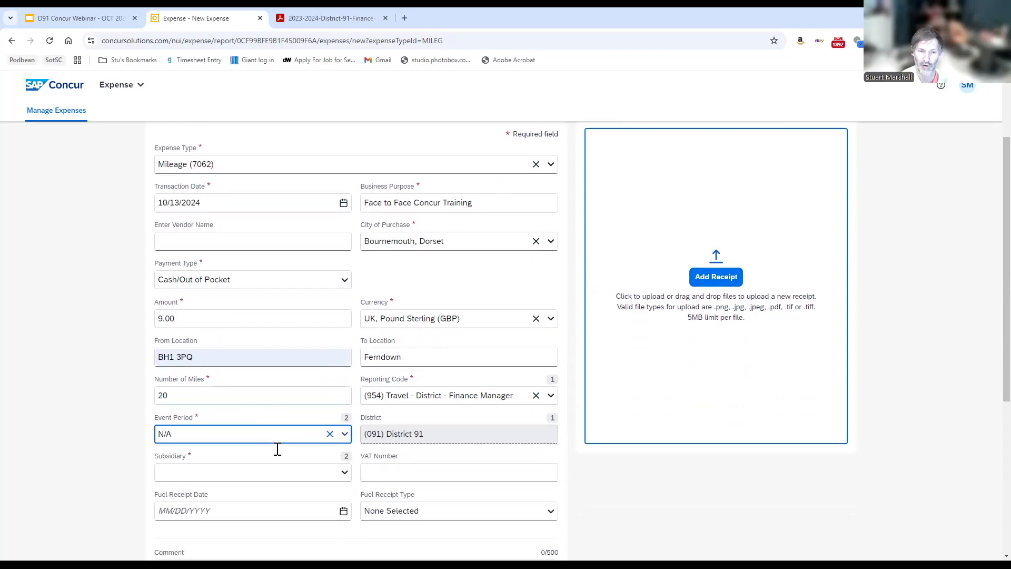
{"action": "left_click", "coordinate": [345, 474]}
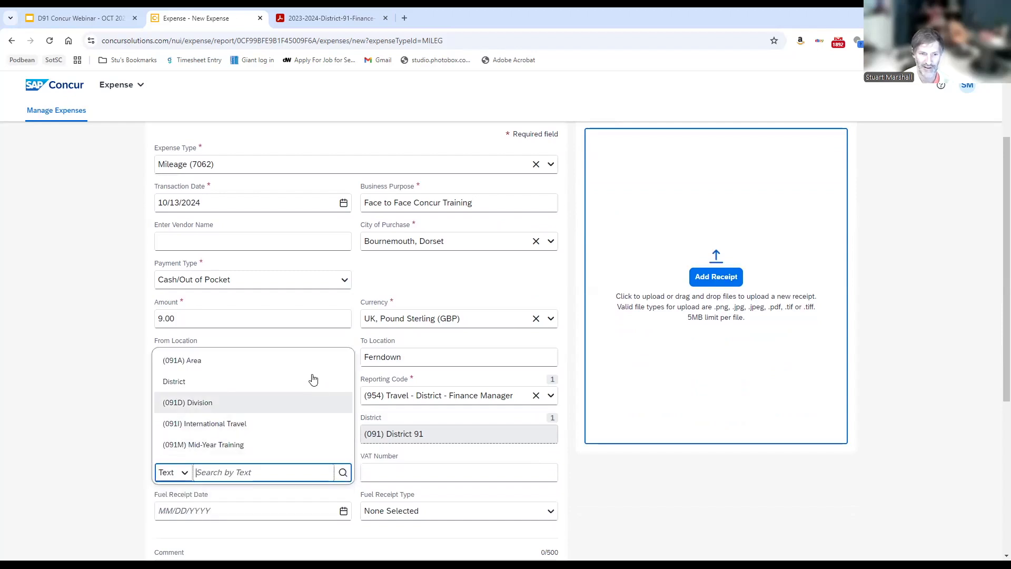
{"action": "scroll", "coordinate": [331, 375], "scroll_direction": "up", "scroll_amount": 1}
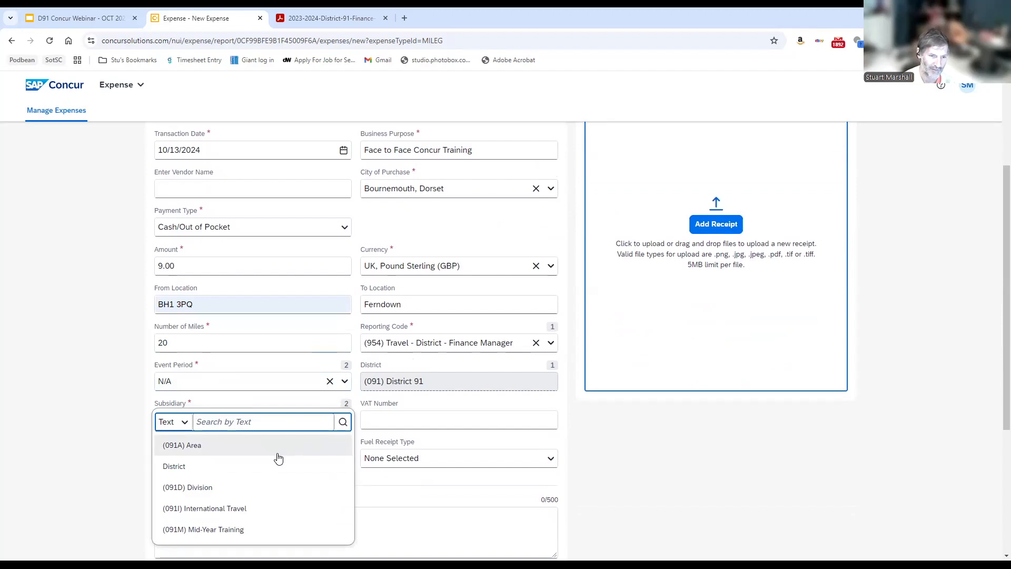
{"action": "scroll", "coordinate": [278, 457], "scroll_direction": "down", "scroll_amount": 1}
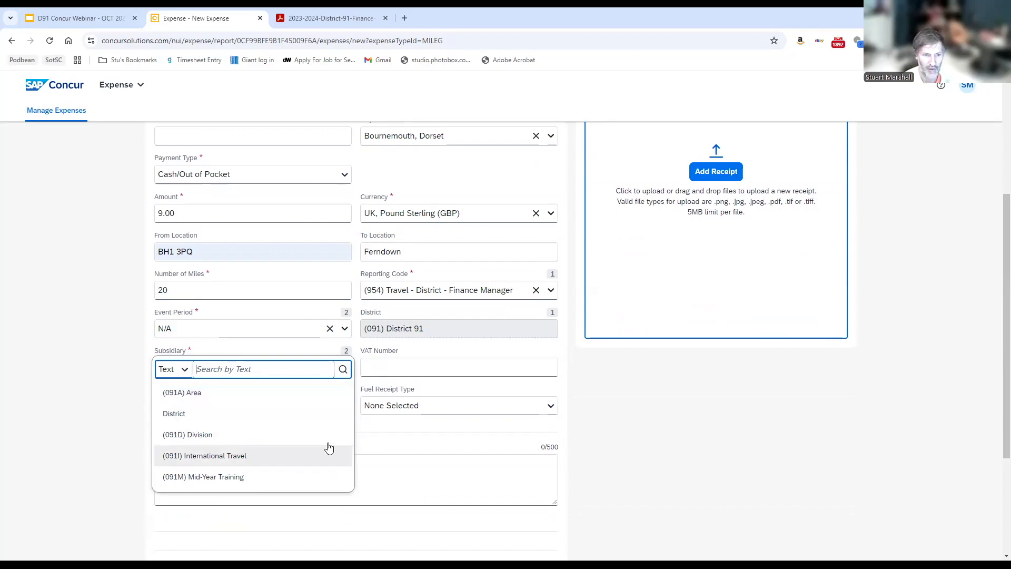
{"action": "left_click", "coordinate": [299, 418]}
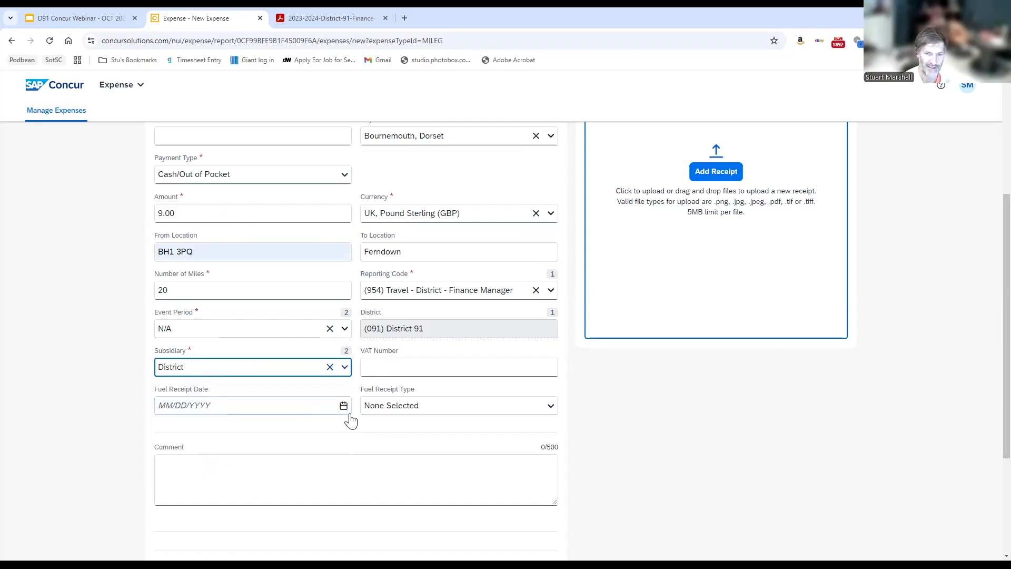
{"action": "left_click", "coordinate": [345, 368]}
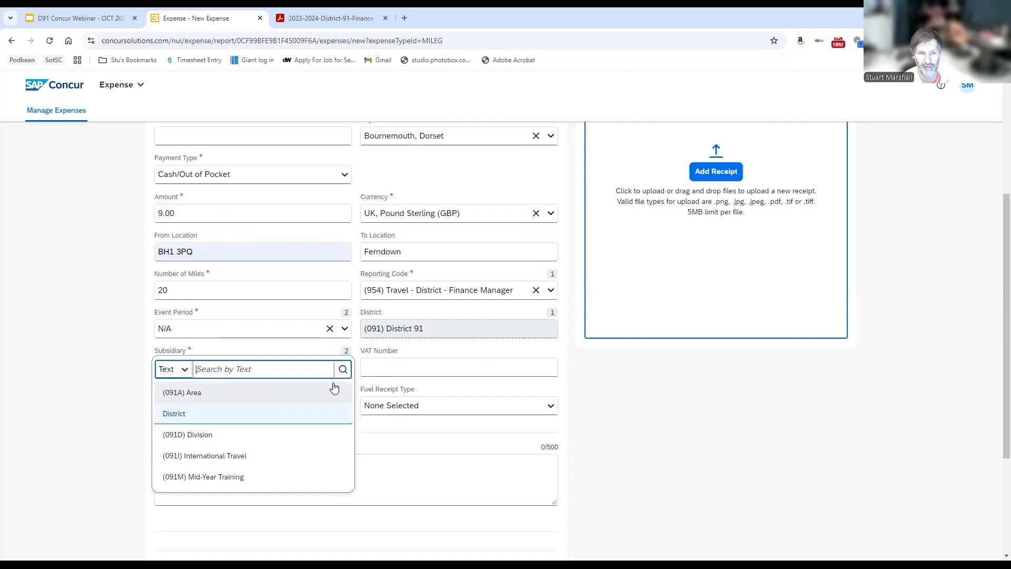
{"action": "left_click", "coordinate": [375, 369]}
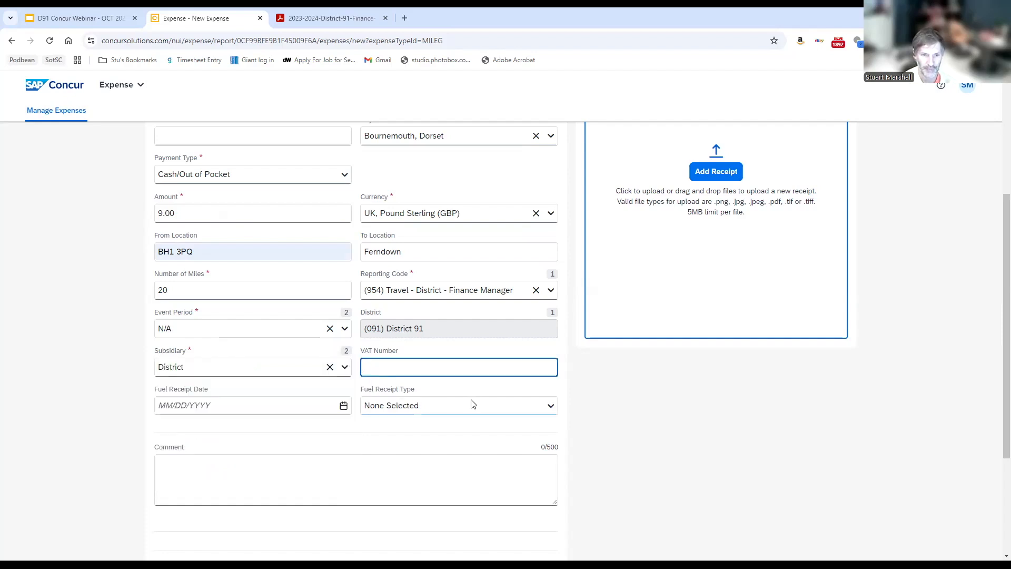
Step: Set the fuel receipt date to 10/12/2024
{"action": "left_click", "coordinate": [236, 406]}
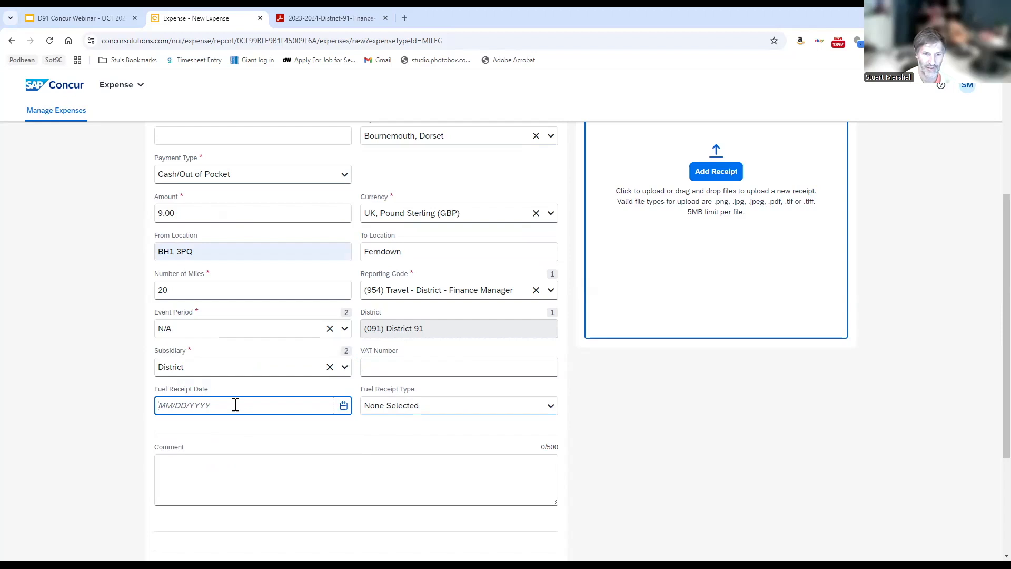
{"action": "left_click", "coordinate": [343, 407]}
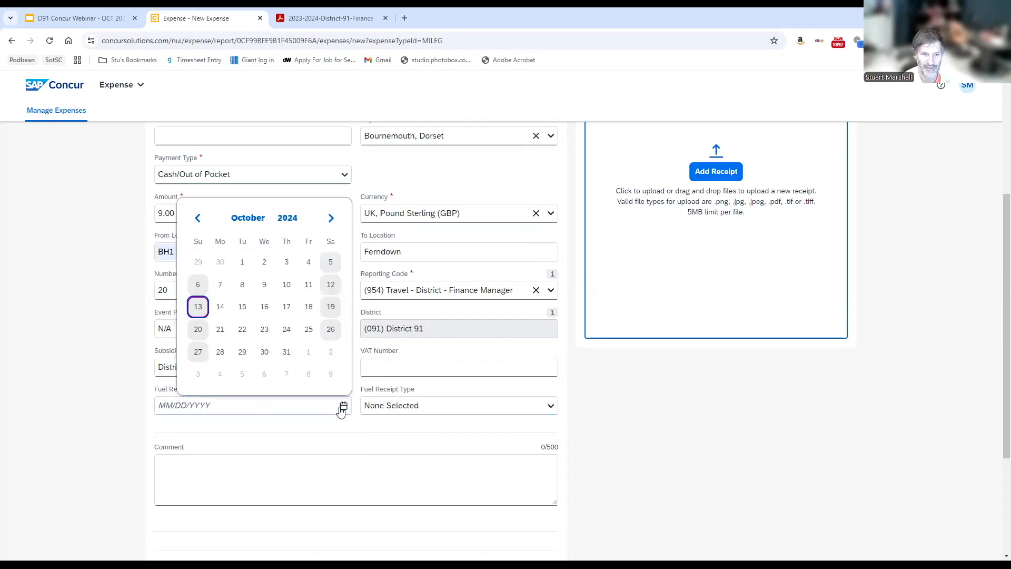
{"action": "left_click", "coordinate": [331, 285]}
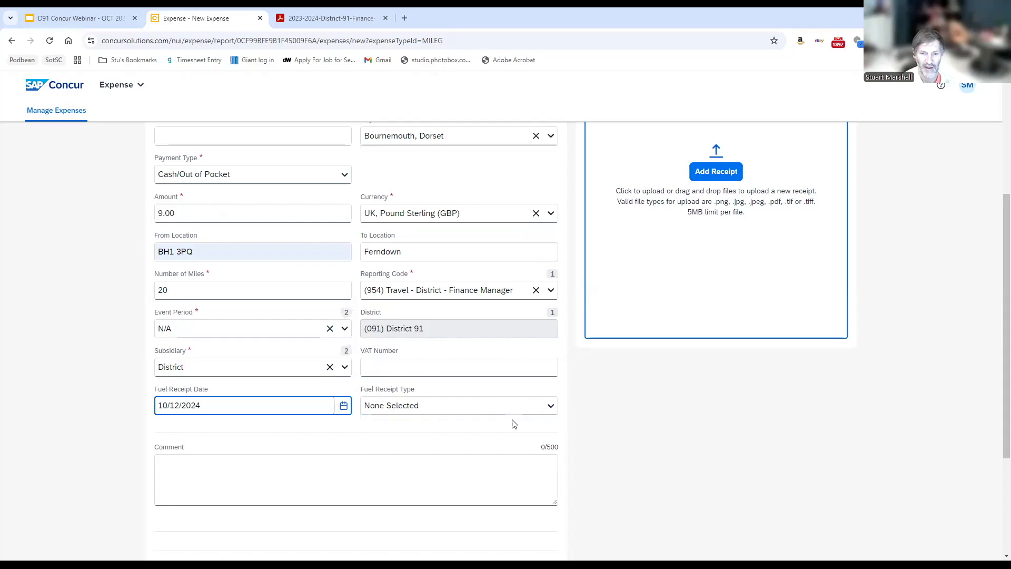
{"action": "scroll", "coordinate": [536, 409], "scroll_direction": "down", "scroll_amount": 1}
{"action": "scroll", "coordinate": [678, 312], "scroll_direction": "up", "scroll_amount": 3}
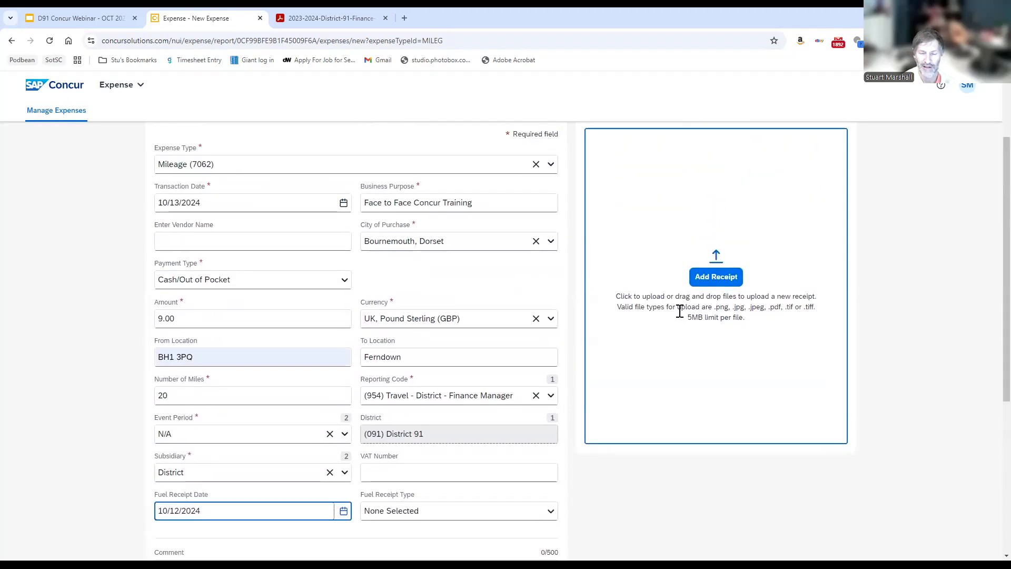
{"action": "scroll", "coordinate": [679, 311], "scroll_direction": "up", "scroll_amount": 1}
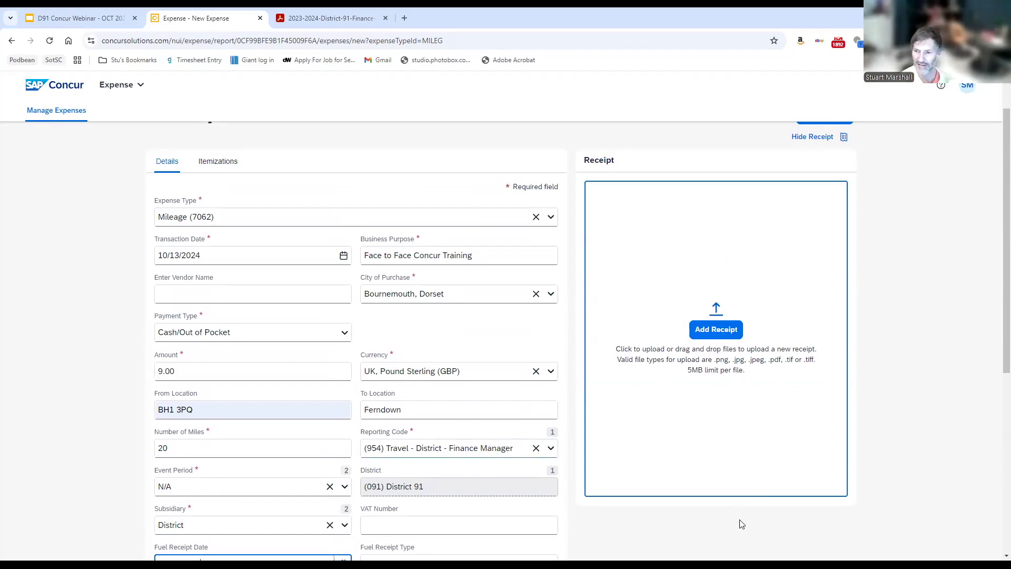
Step: Attach the DOT Expenses - Mileage - JUN 2024.pdf receipt from the available receipts to the mileage expense
{"action": "left_click", "coordinate": [716, 331]}
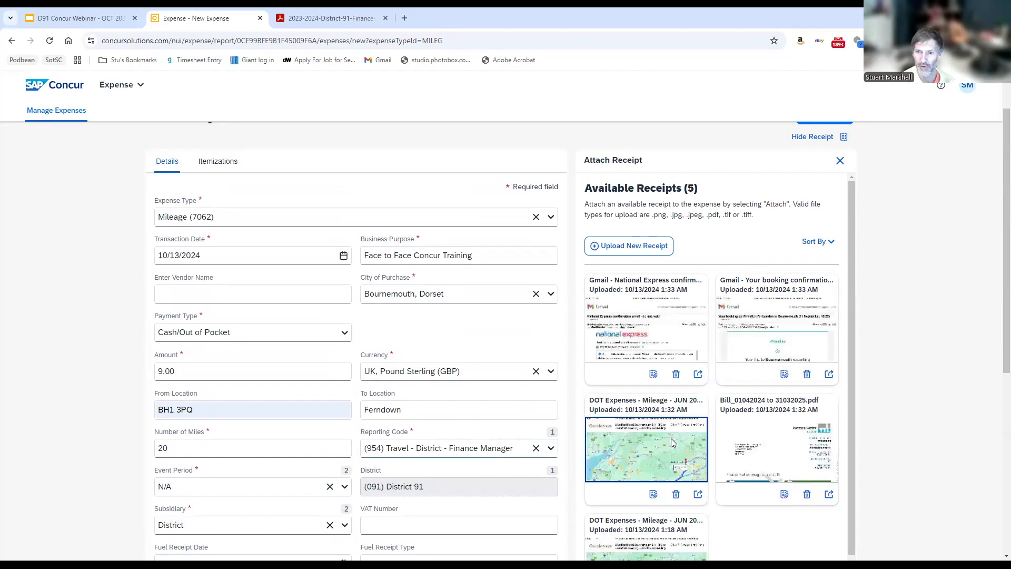
{"action": "left_click", "coordinate": [672, 438]}
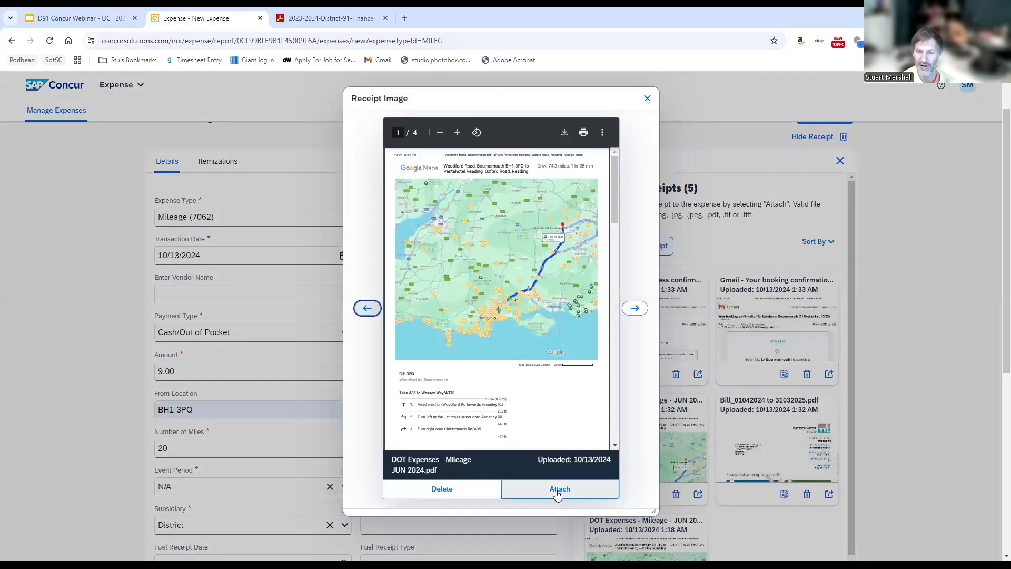
{"action": "left_click", "coordinate": [563, 491]}
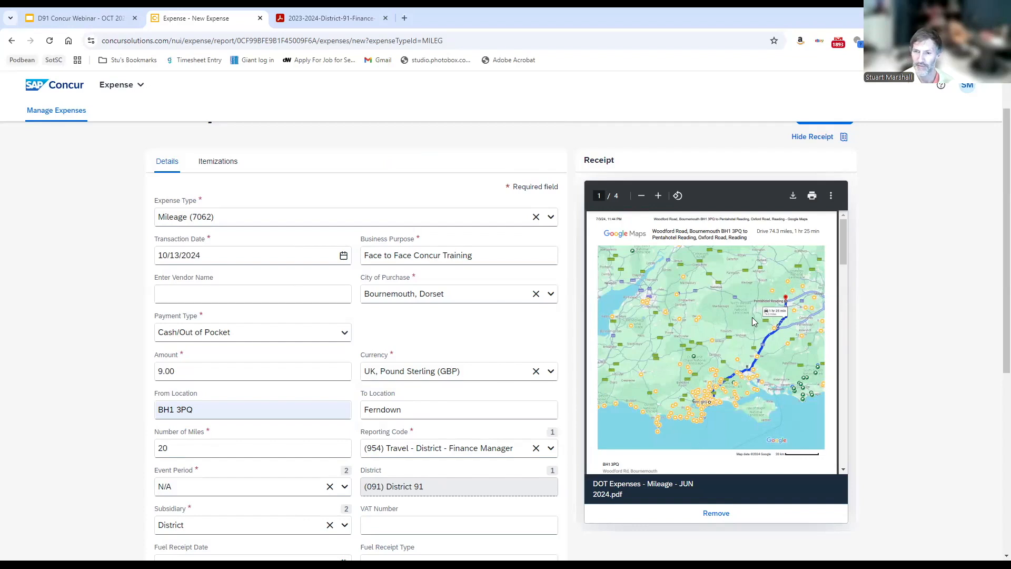
Step: Save the mileage expense to the report
{"action": "scroll", "coordinate": [752, 317], "scroll_direction": "down", "scroll_amount": 2}
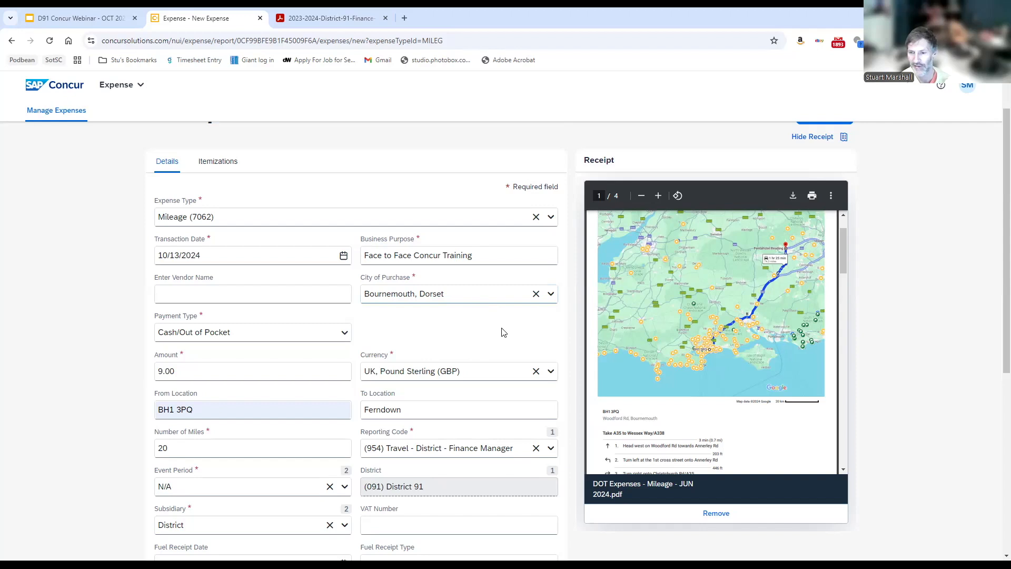
{"action": "scroll", "coordinate": [502, 335], "scroll_direction": "down", "scroll_amount": 5}
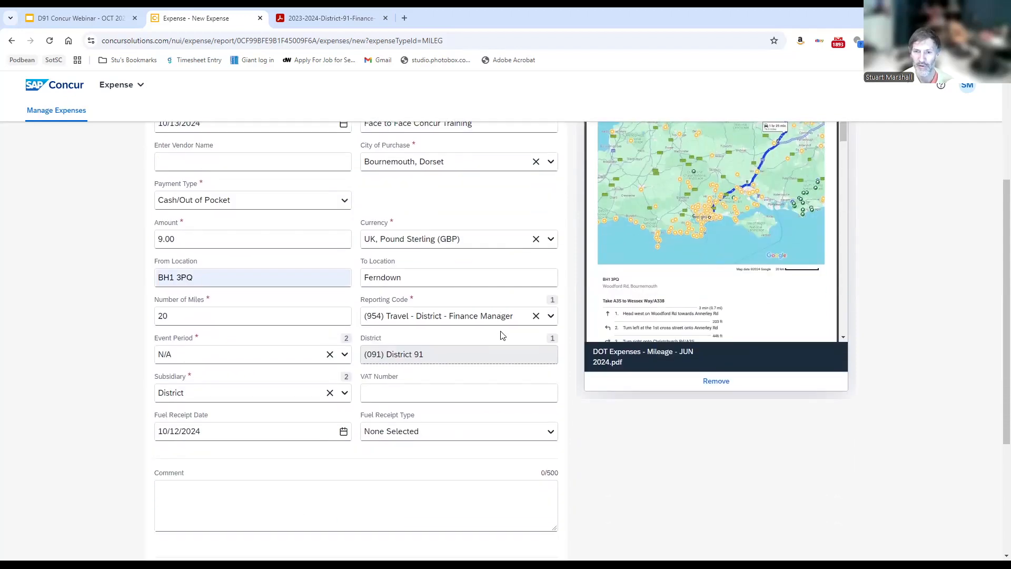
{"action": "scroll", "coordinate": [653, 408], "scroll_direction": "down", "scroll_amount": 1}
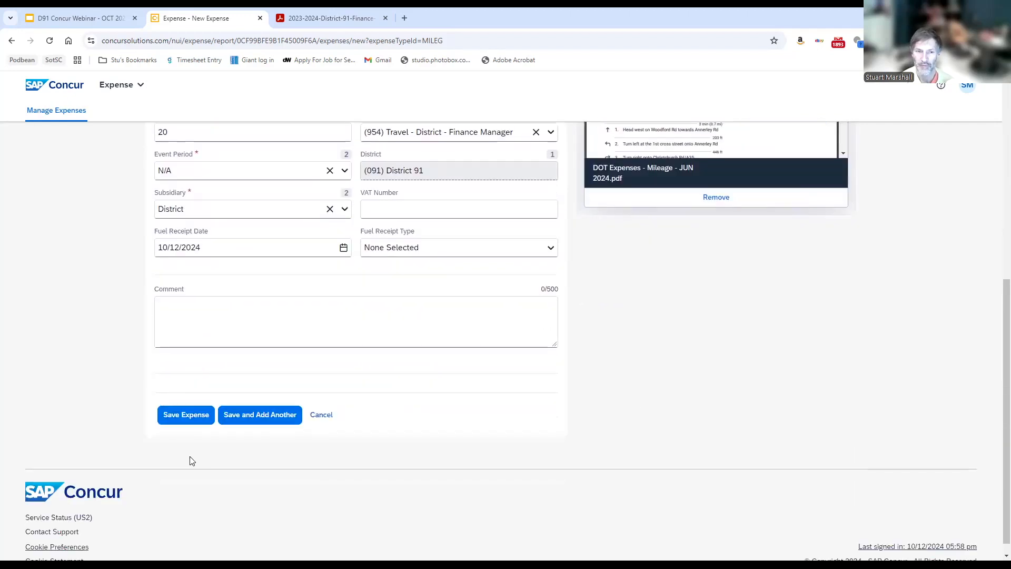
{"action": "left_click", "coordinate": [198, 420]}
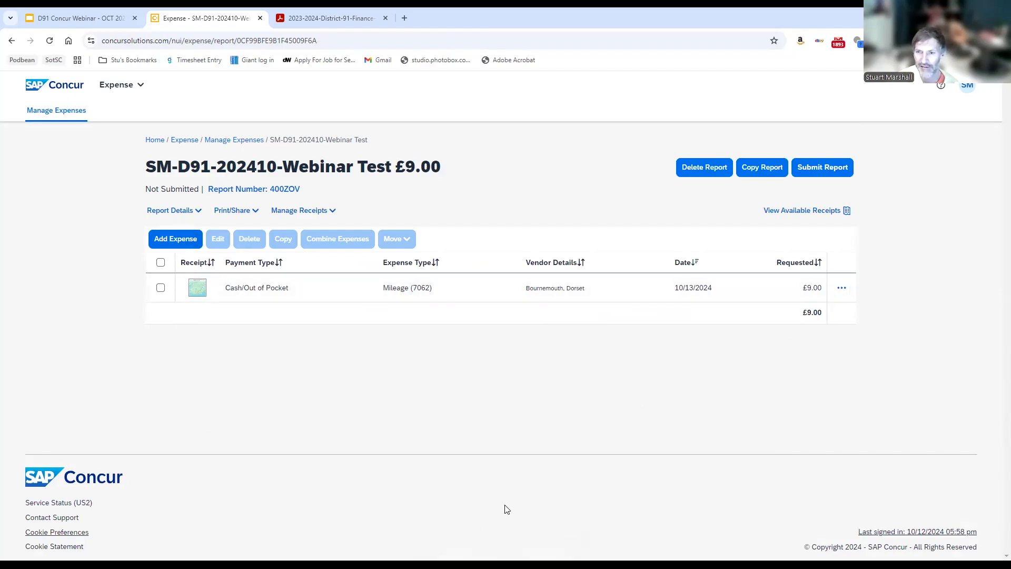
Step: Add a new Mileage (7062) expense to the report and enter 50 as its amount
{"action": "left_click", "coordinate": [171, 244]}
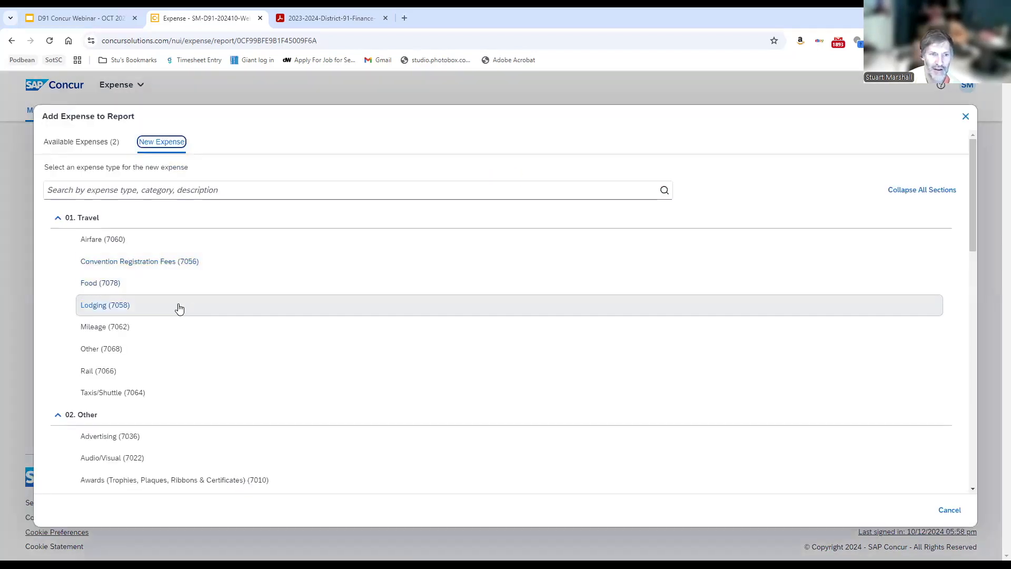
{"action": "left_click", "coordinate": [120, 333]}
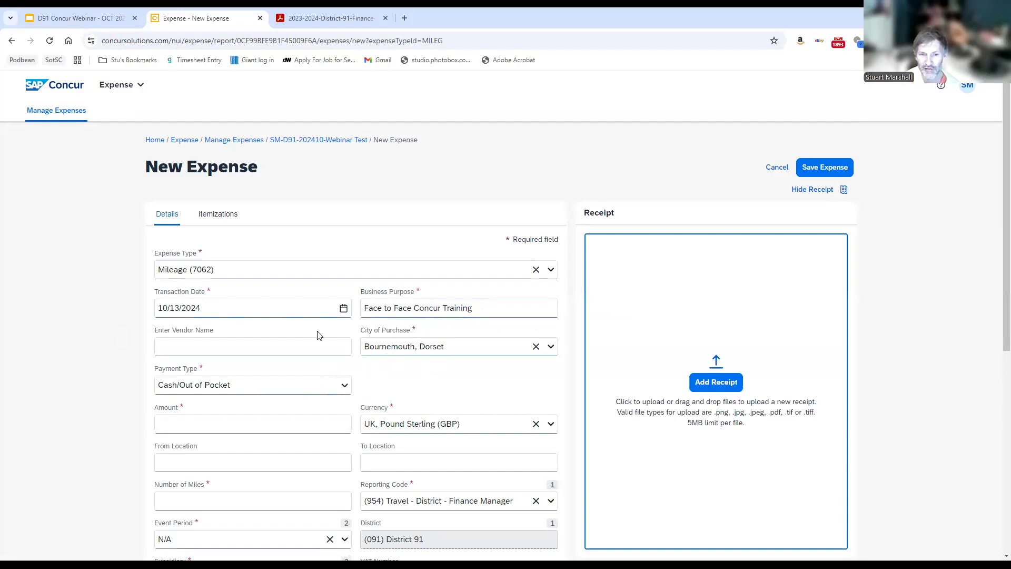
{"action": "left_click", "coordinate": [241, 416]}
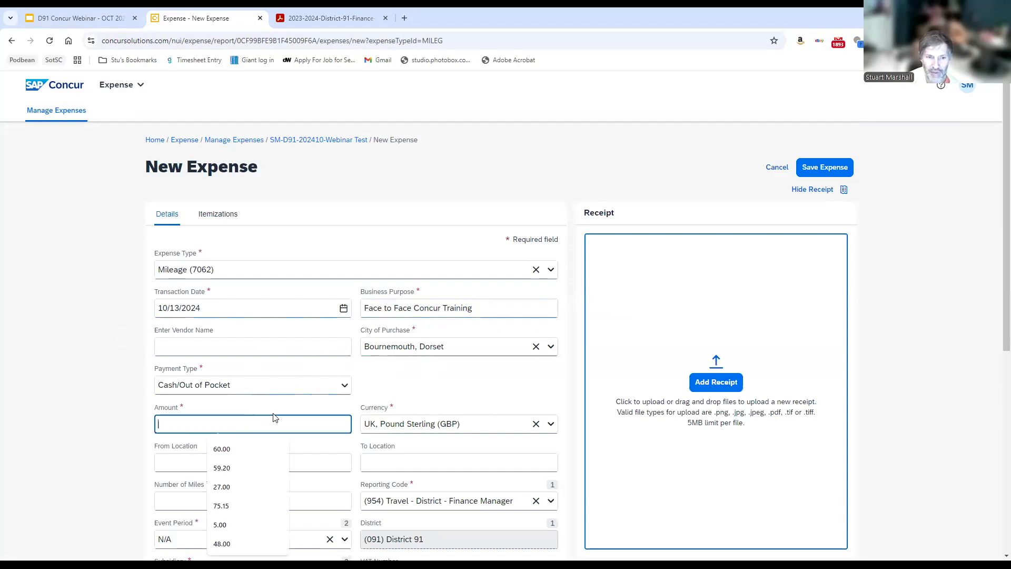
{"action": "scroll", "coordinate": [273, 417], "scroll_direction": "down", "scroll_amount": 1}
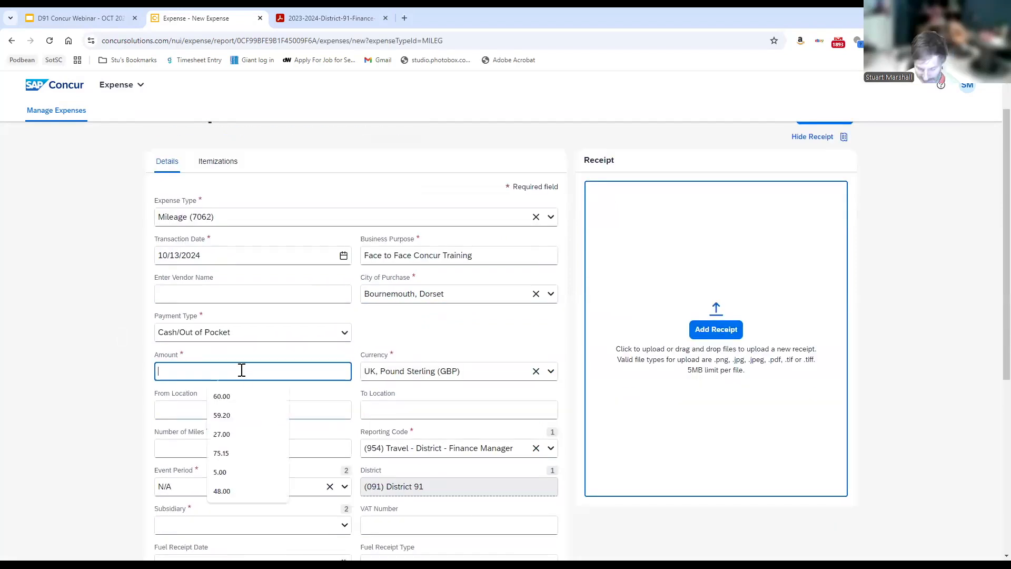
{"action": "type", "text": "50"}
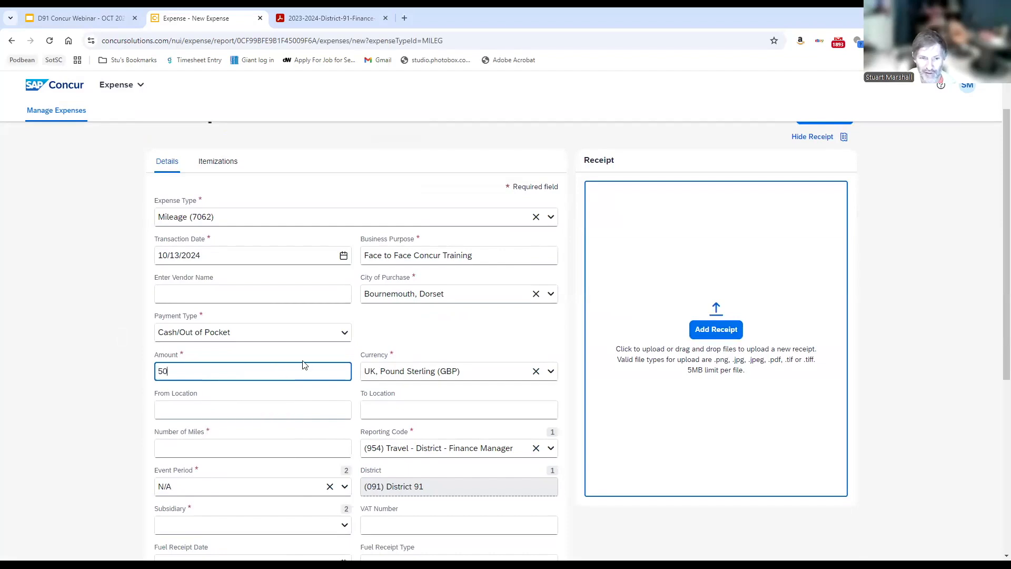
Step: Enter the starting postcode as the from location and Salisbury as the to location
{"action": "scroll", "coordinate": [303, 365], "scroll_direction": "down", "scroll_amount": 1}
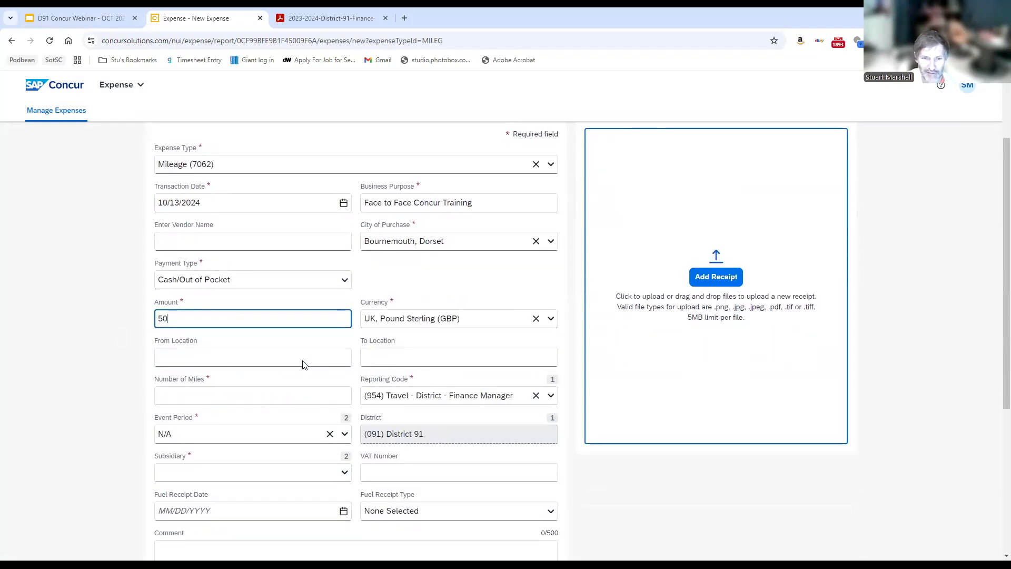
{"action": "left_click", "coordinate": [258, 359]}
{"action": "left_click", "coordinate": [260, 381]}
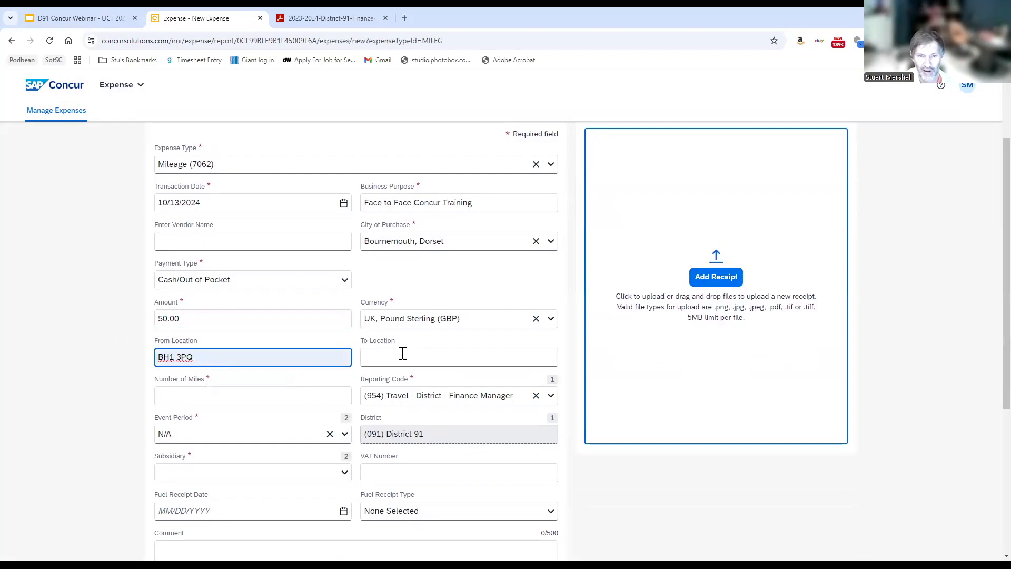
{"action": "left_click", "coordinate": [458, 362]}
{"action": "type", "text": "Salisb"}
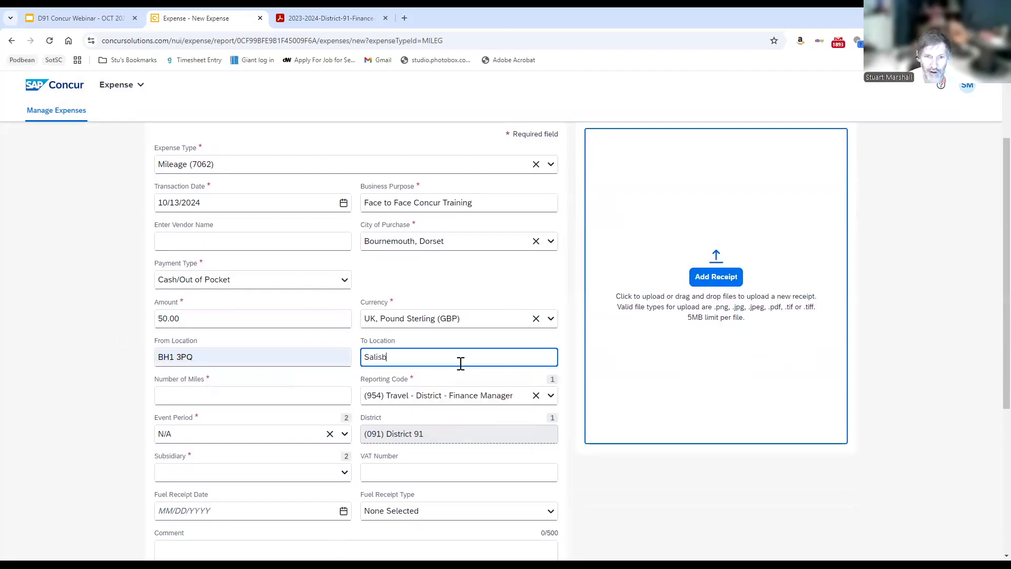
{"action": "type", "text": "ury"}
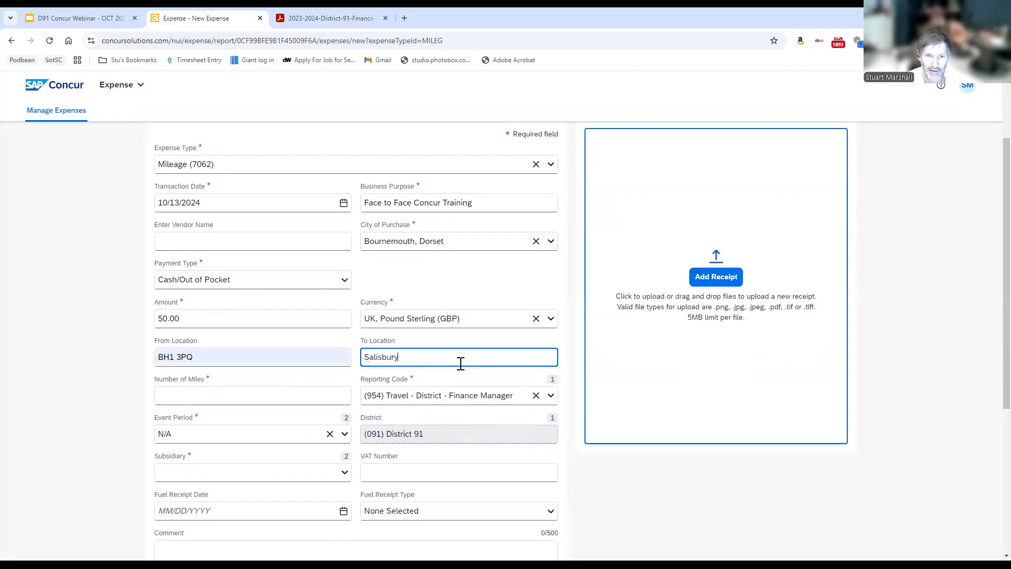
Step: Change the amount to 45 and enter 100 as the number of miles
{"action": "scroll", "coordinate": [385, 375], "scroll_direction": "down", "scroll_amount": 1}
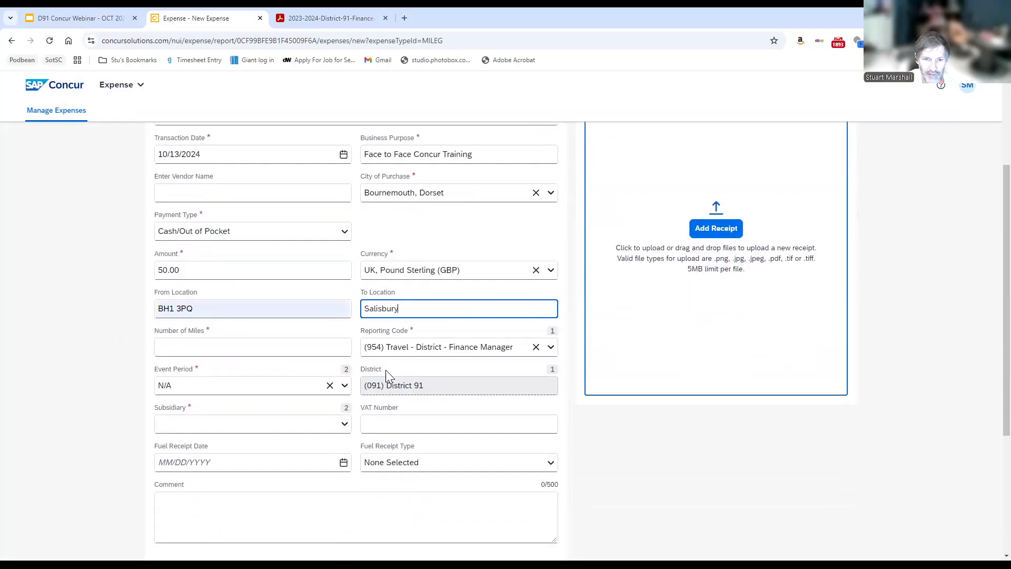
{"action": "left_click", "coordinate": [308, 346]}
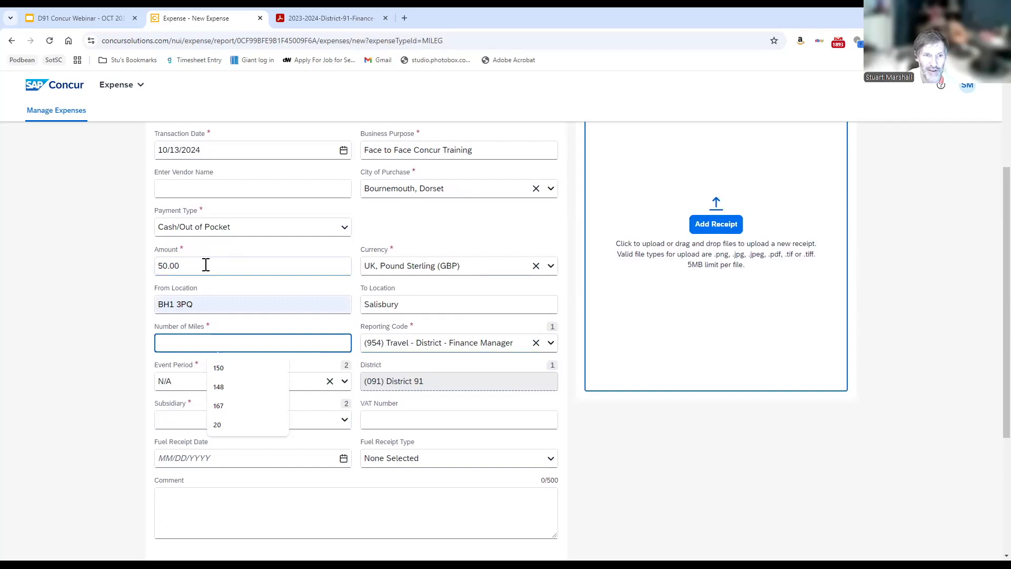
{"action": "left_click_drag", "start_coordinate": [207, 266], "coordinate": [155, 267]}
{"action": "type", "text": "45"}
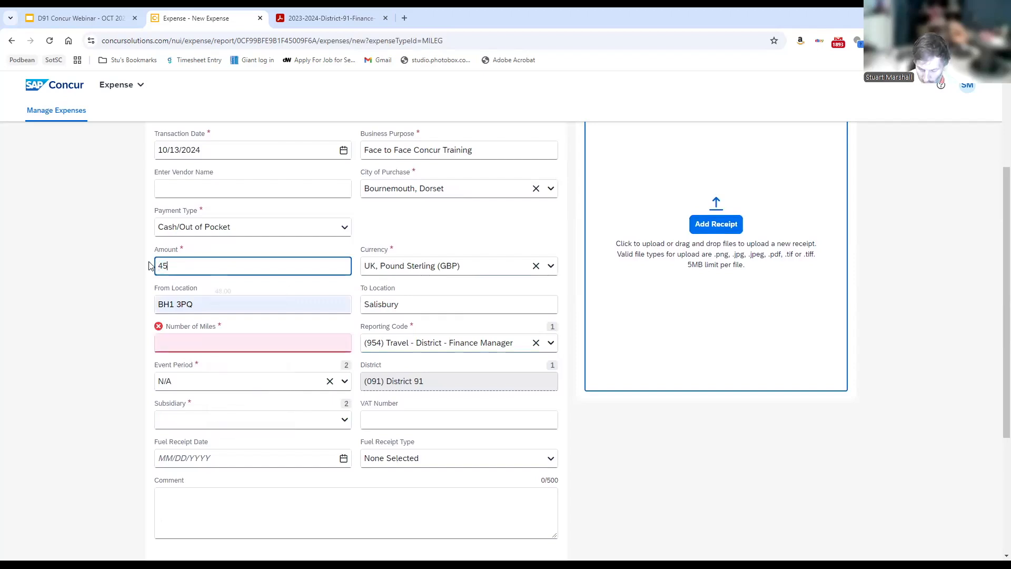
{"action": "left_click_drag", "start_coordinate": [165, 265], "coordinate": [195, 264]}
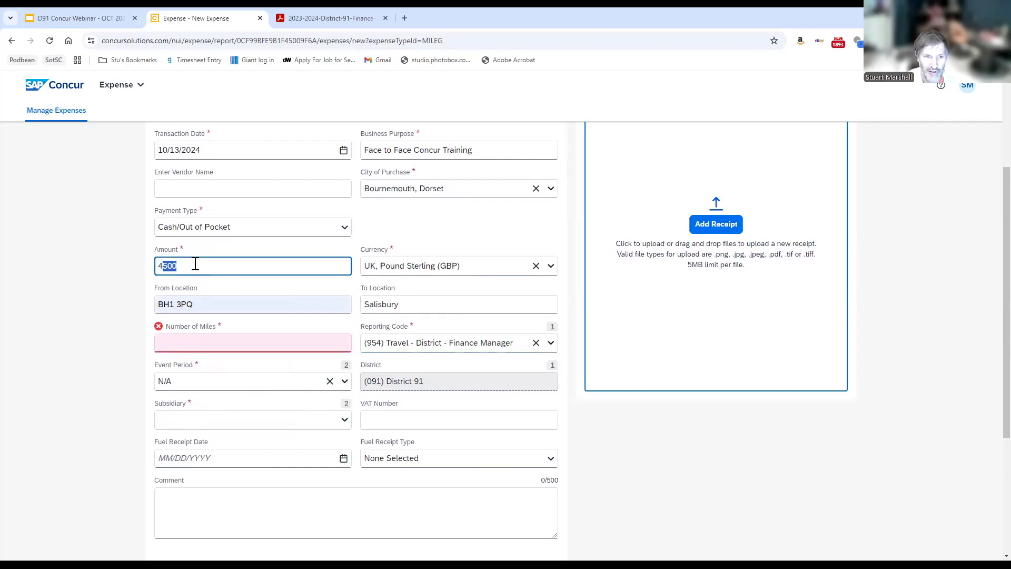
{"action": "left_click", "coordinate": [203, 343]}
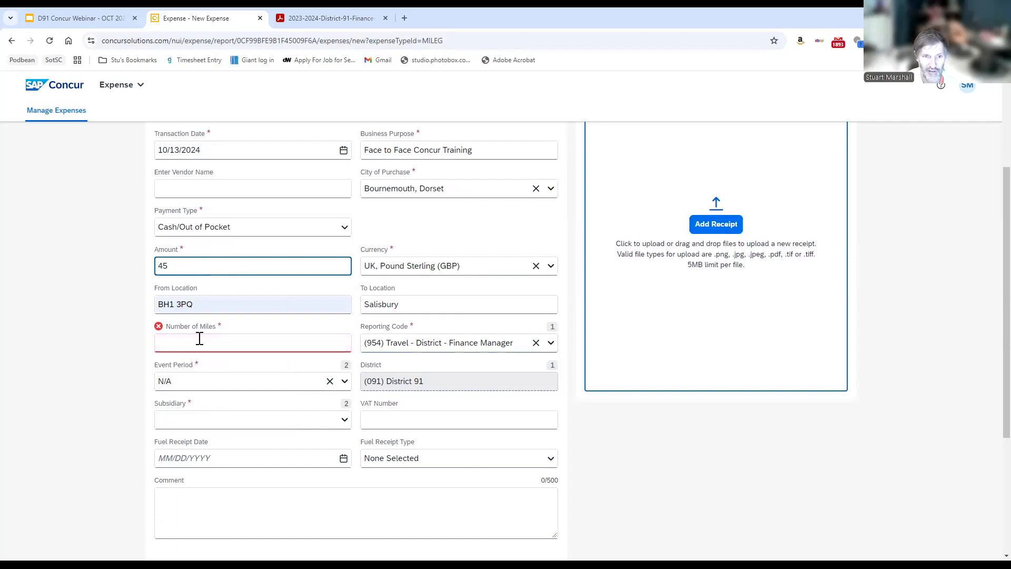
{"action": "type", "text": "100"}
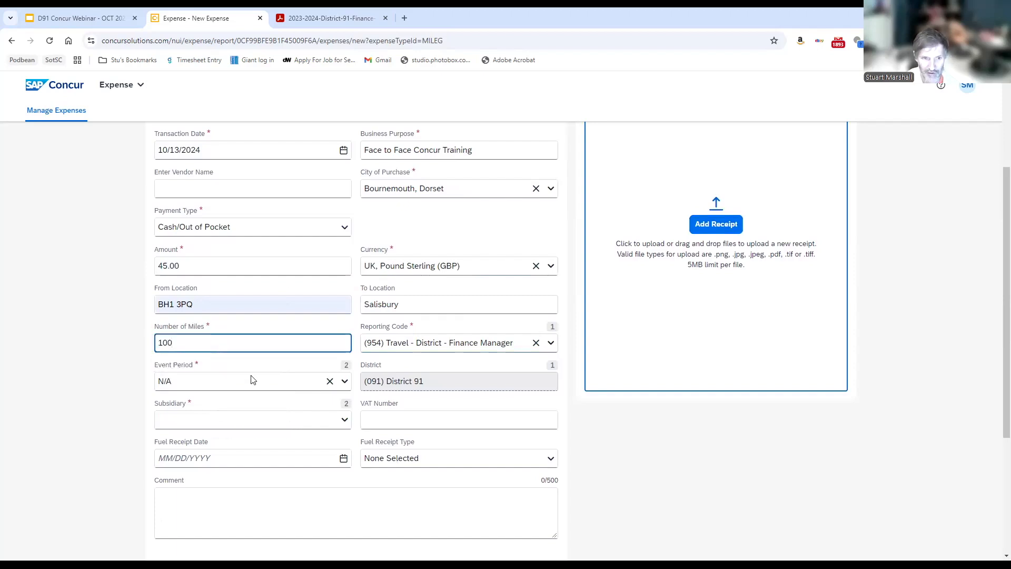
Step: Set the subsidiary to District
{"action": "left_click", "coordinate": [340, 418]}
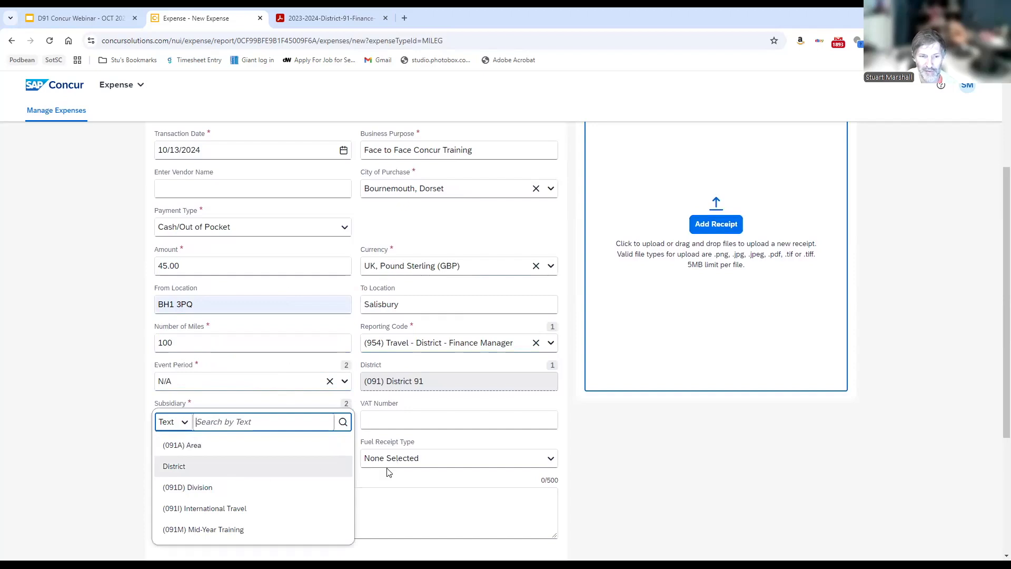
{"action": "left_click", "coordinate": [327, 467]}
{"action": "scroll", "coordinate": [457, 418], "scroll_direction": "down", "scroll_amount": 1}
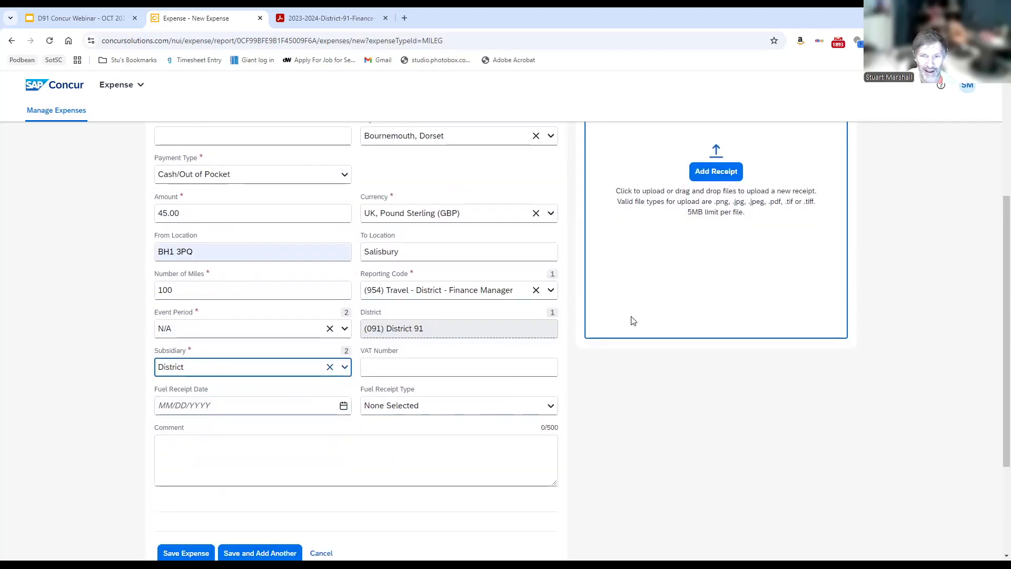
{"action": "scroll", "coordinate": [711, 275], "scroll_direction": "up", "scroll_amount": 2}
Step: Attach the DOT Expenses - Mileage - JUN 2024.pdf receipt and save the new mileage expense
{"action": "left_click", "coordinate": [712, 276]}
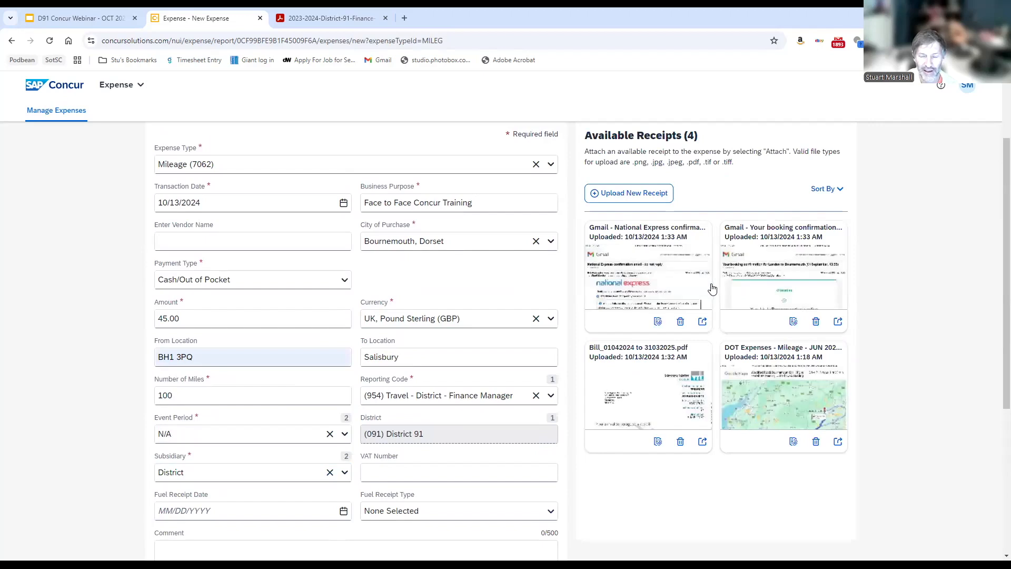
{"action": "left_click", "coordinate": [778, 379]}
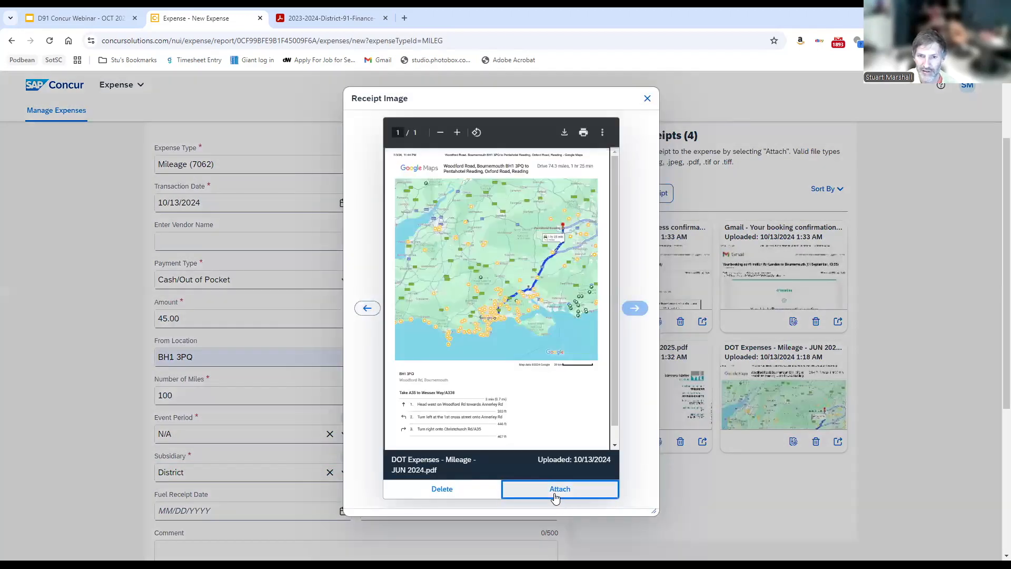
{"action": "left_click", "coordinate": [555, 497]}
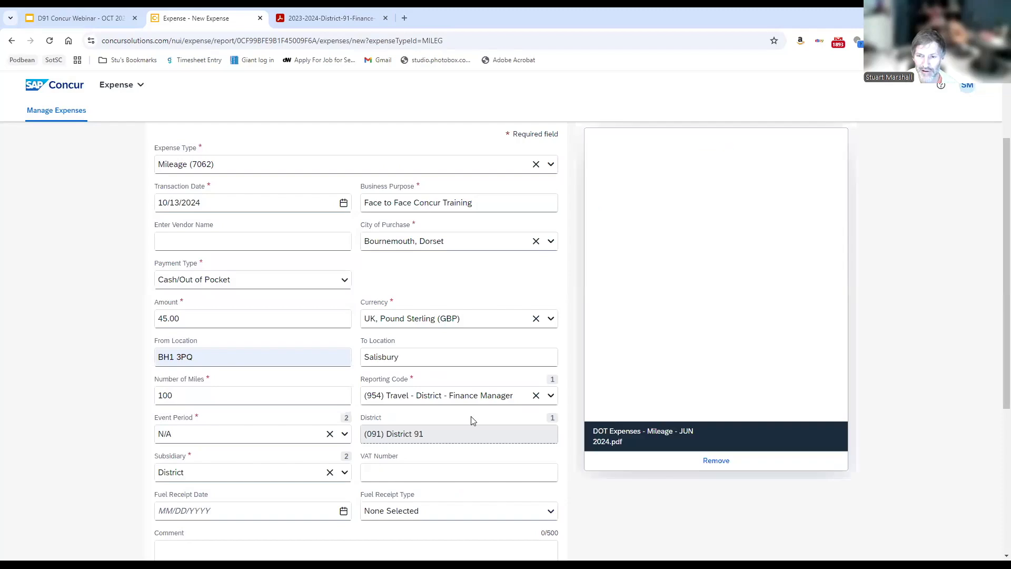
{"action": "scroll", "coordinate": [458, 424], "scroll_direction": "down", "scroll_amount": 5}
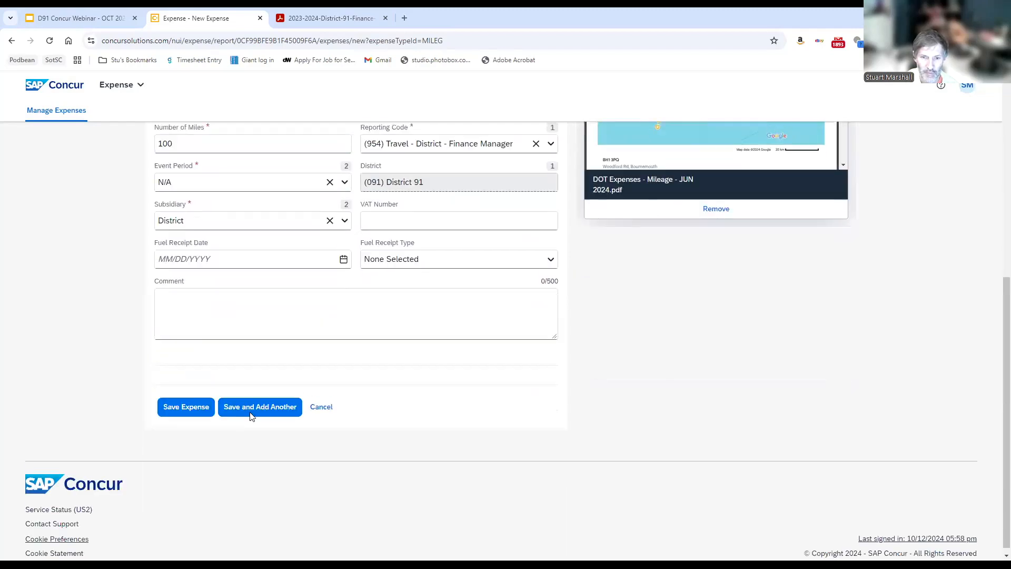
{"action": "left_click", "coordinate": [191, 407]}
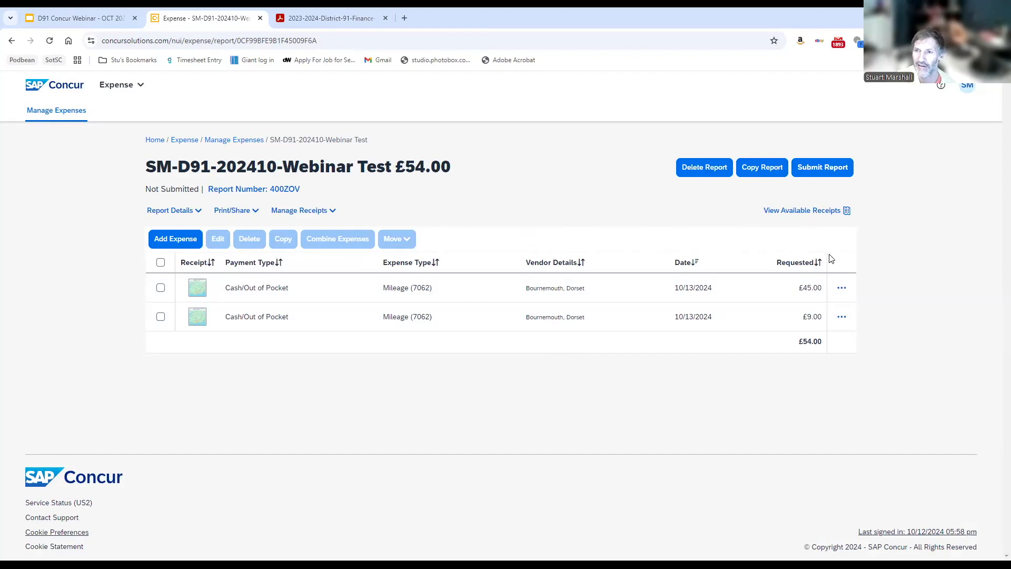
Step: Submit the expense report, accepting the user electronic agreement and confirming the report totals
{"action": "left_click", "coordinate": [835, 175]}
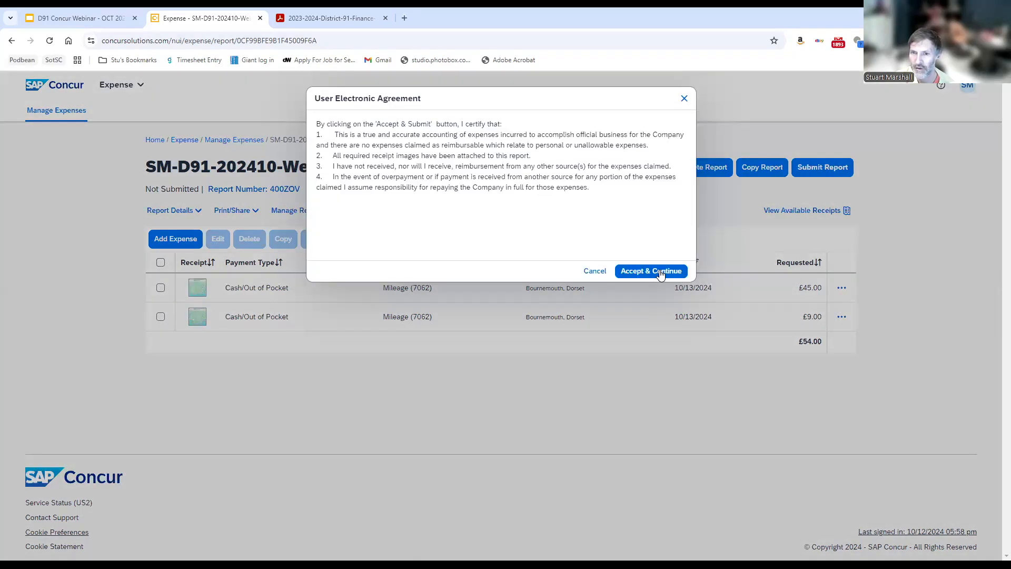
{"action": "left_click", "coordinate": [662, 273]}
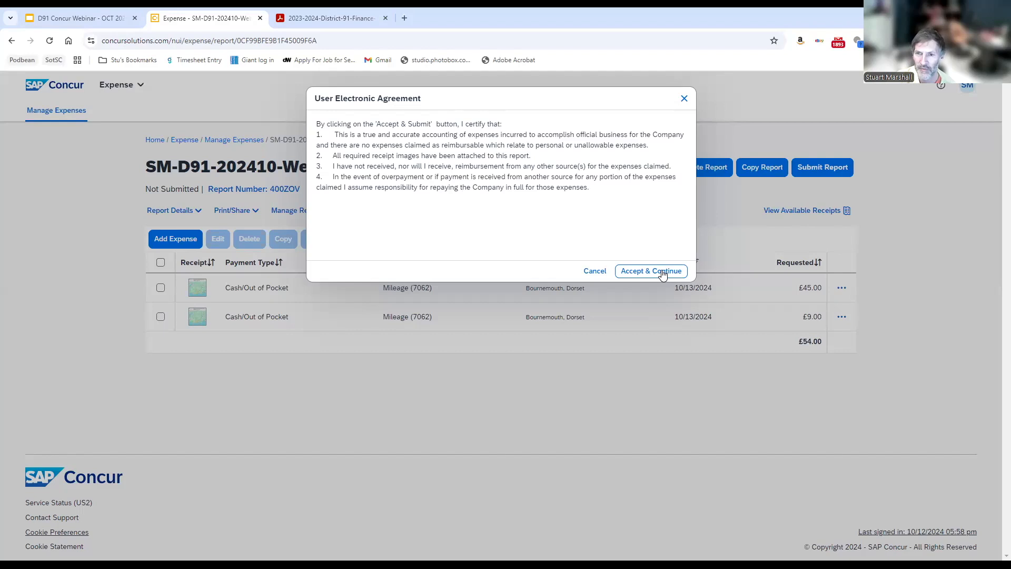
{"action": "left_click", "coordinate": [662, 273]}
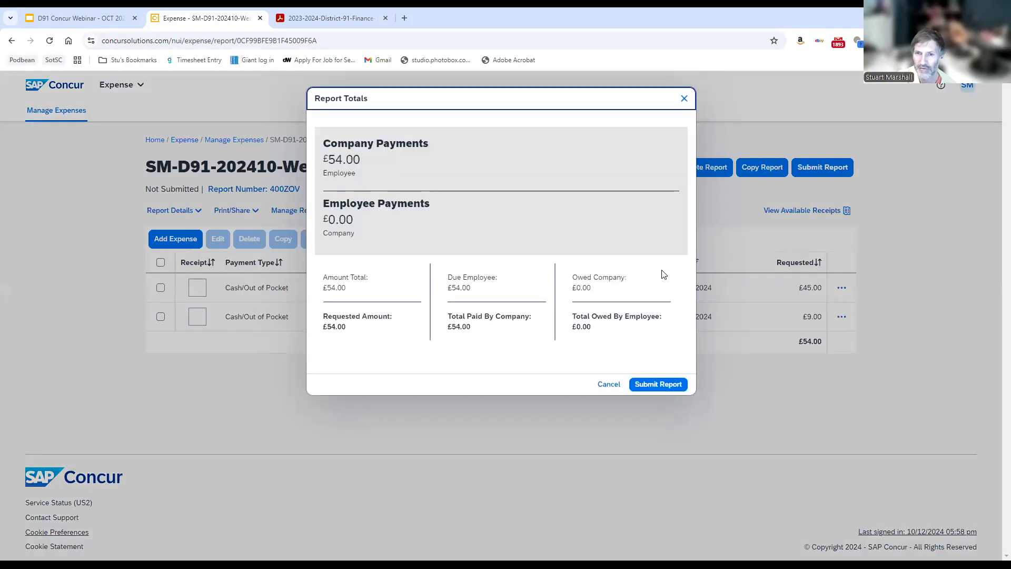
{"action": "left_click", "coordinate": [658, 385]}
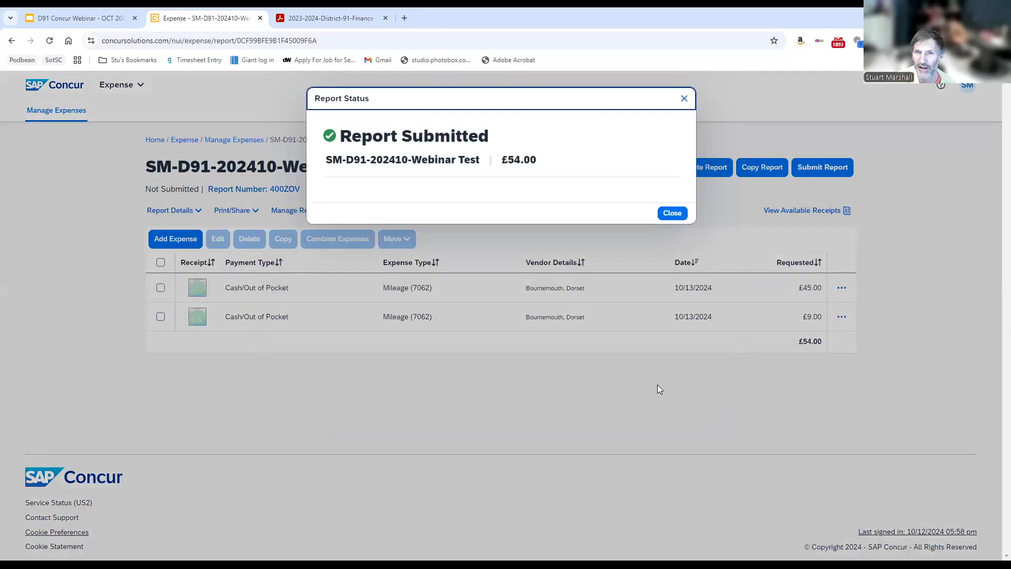
Step: Close the report status dialog and open the submitted SM-D91-202410-Webinar Test report from the report library
{"action": "left_click", "coordinate": [684, 212]}
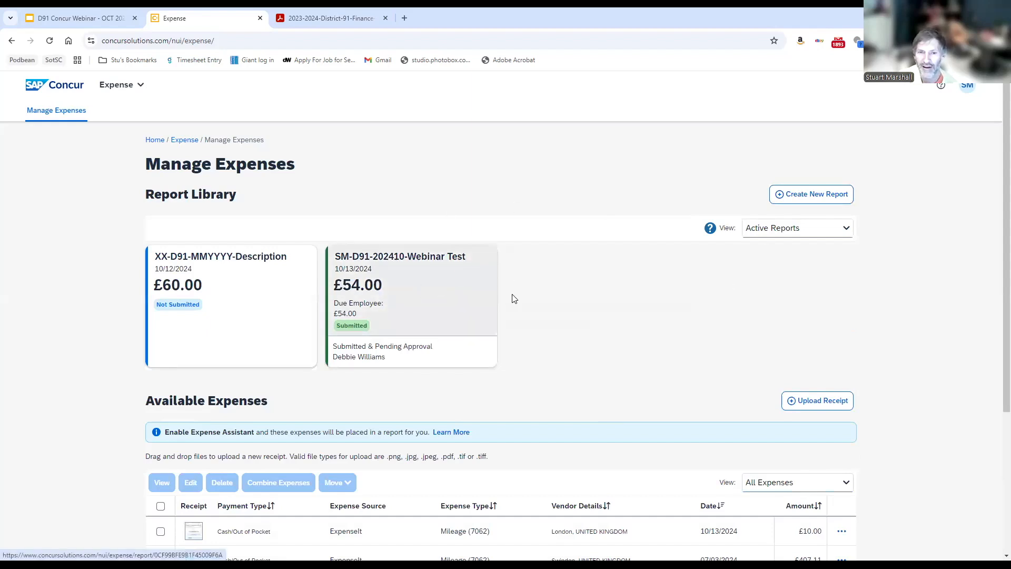
{"action": "left_click", "coordinate": [440, 284]}
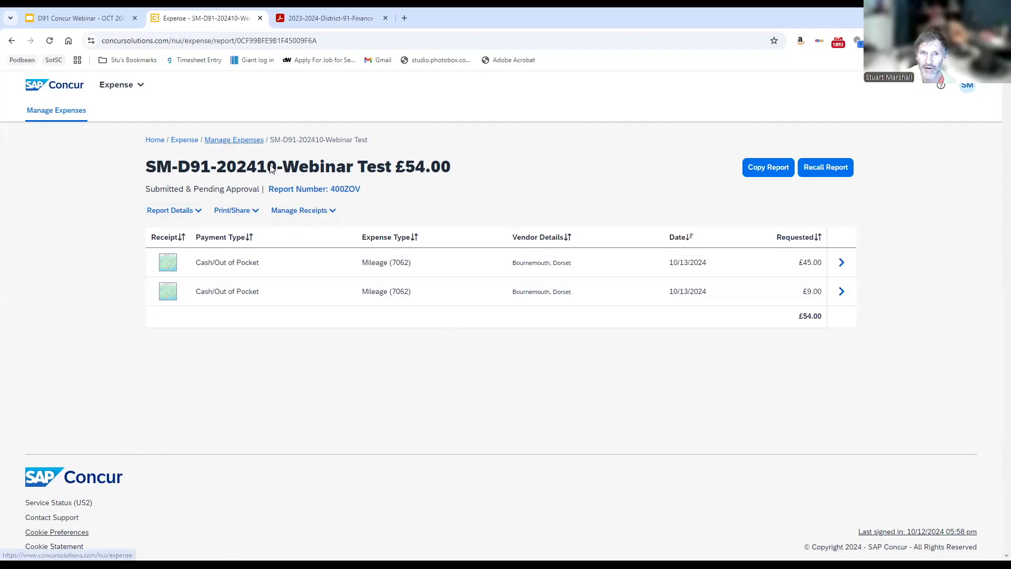
Step: Review the submitted report's header details and its audit trail
{"action": "left_click", "coordinate": [293, 190]}
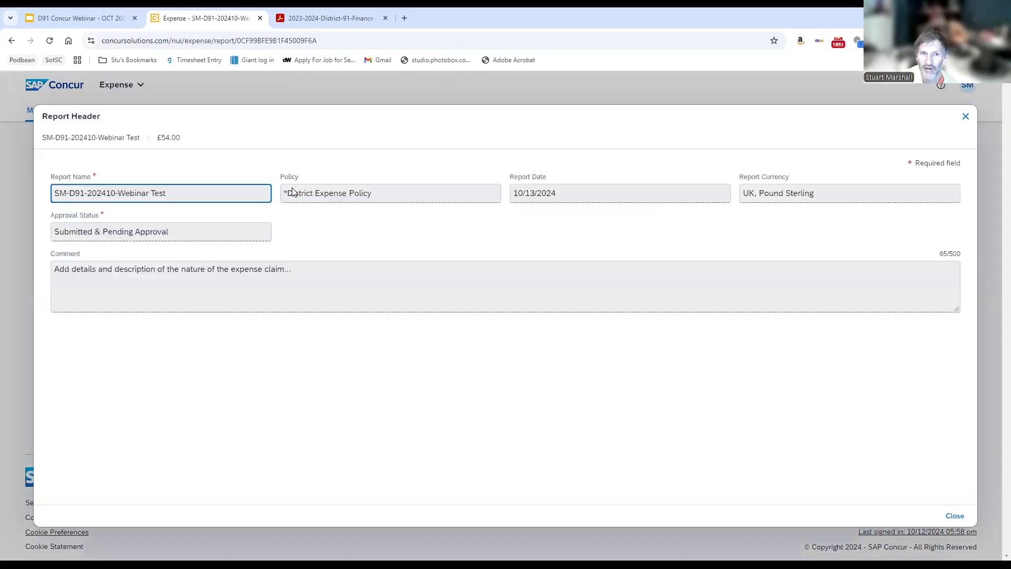
{"action": "left_click", "coordinate": [956, 517]}
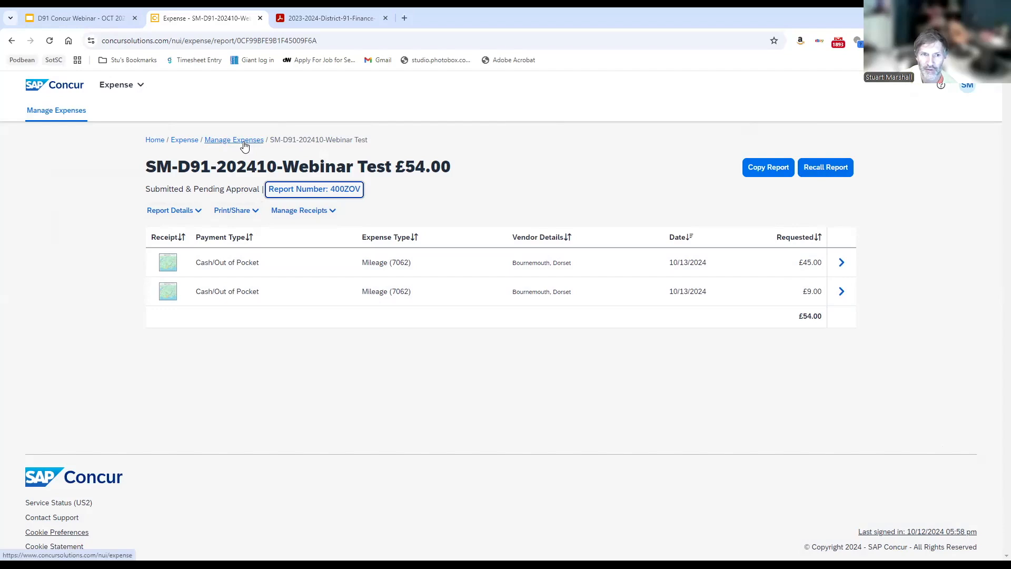
{"action": "left_click", "coordinate": [173, 215]}
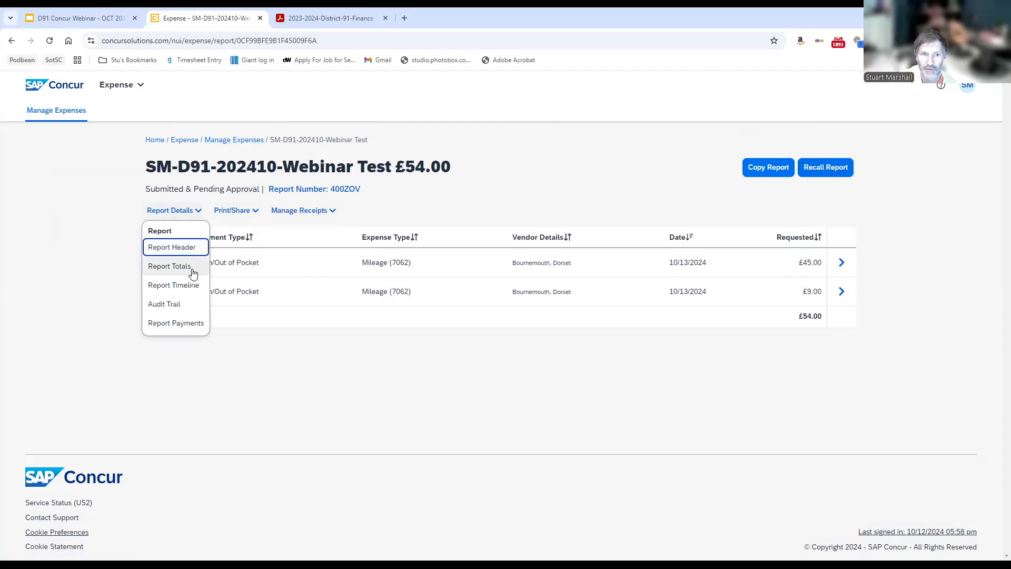
{"action": "left_click", "coordinate": [182, 307]}
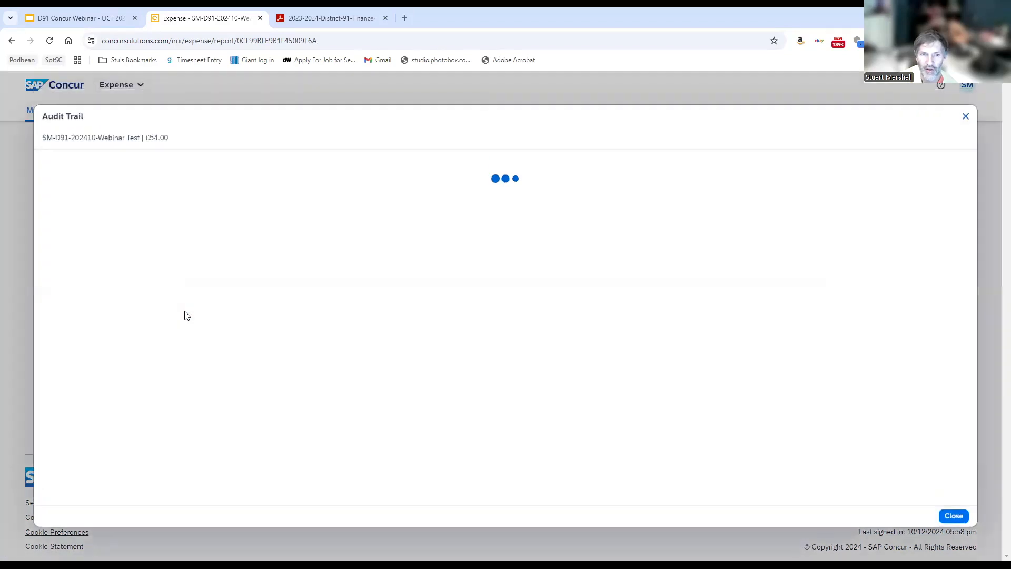
{"action": "left_click", "coordinate": [966, 116]}
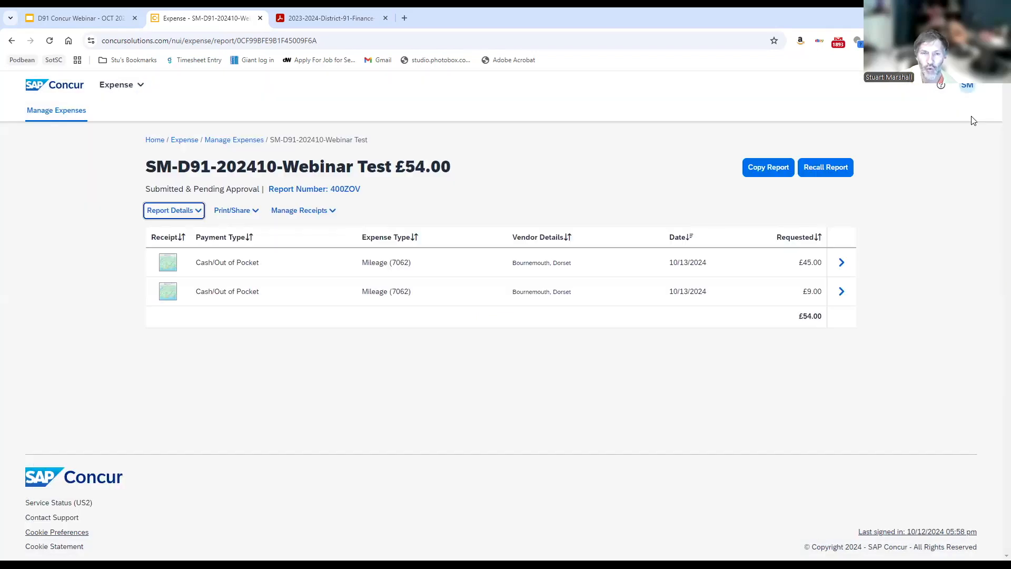
{"action": "left_click", "coordinate": [192, 212]}
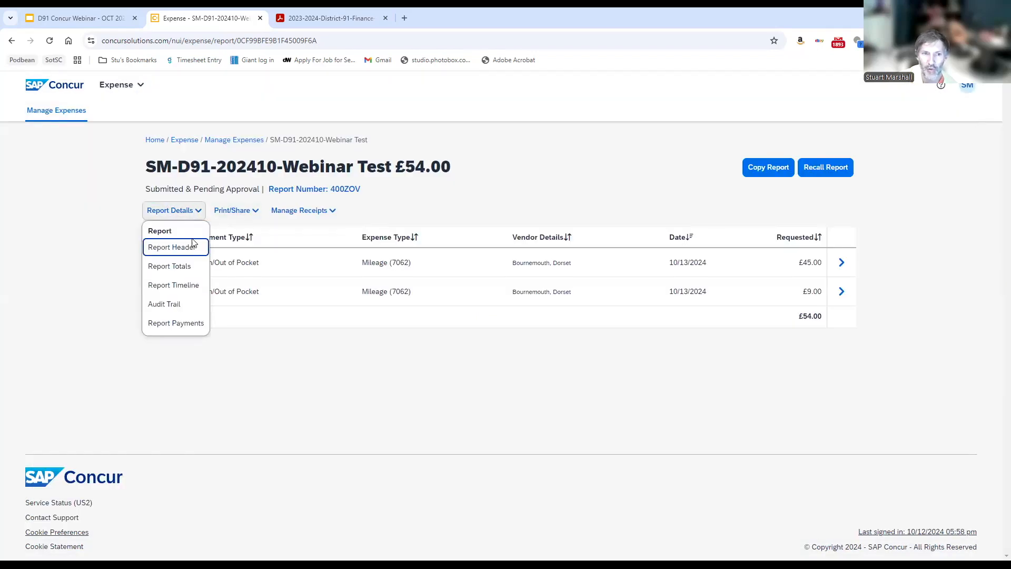
{"action": "left_click", "coordinate": [188, 305]}
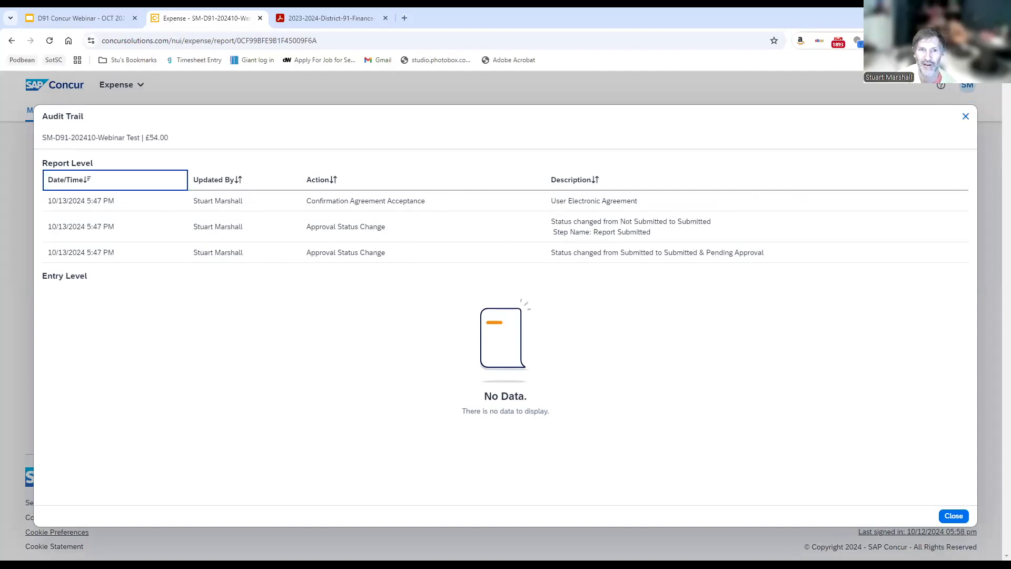
{"action": "left_click", "coordinate": [965, 116]}
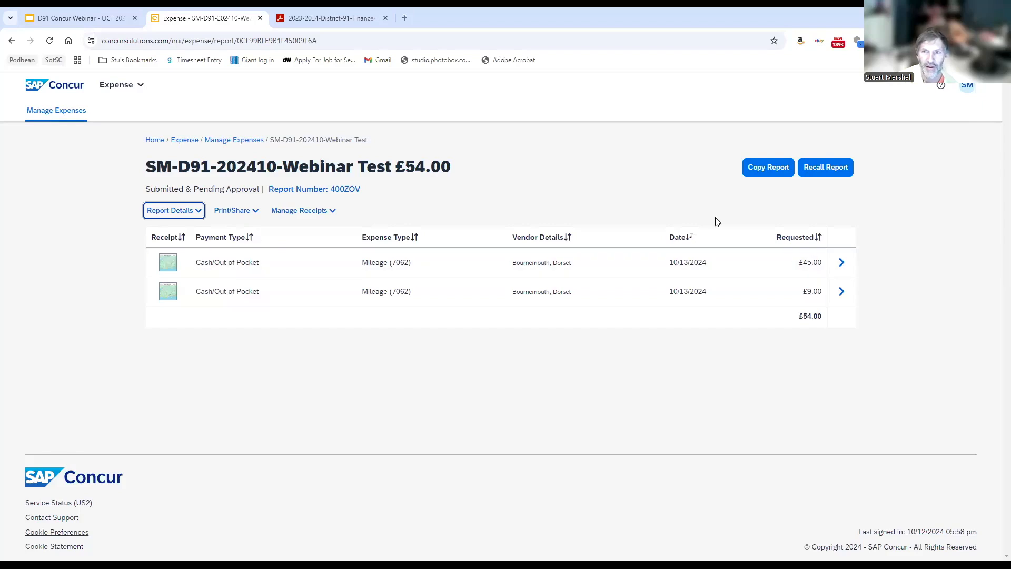
Step: Return to the report library and examine the submitted report's approval status and approver
{"action": "left_click", "coordinate": [59, 116]}
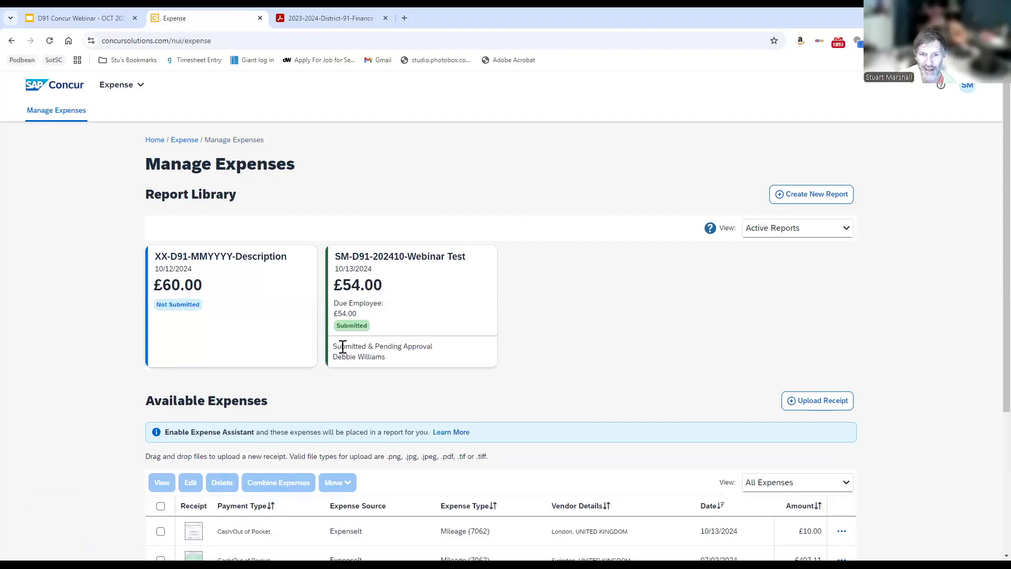
{"action": "left_click_drag", "start_coordinate": [334, 349], "coordinate": [435, 346]}
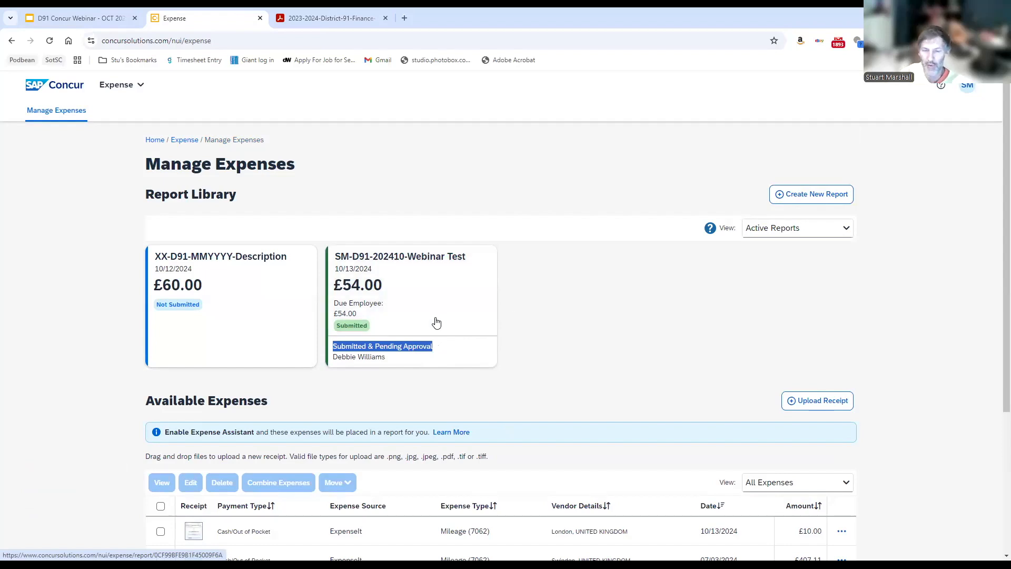
{"action": "left_click", "coordinate": [451, 350]}
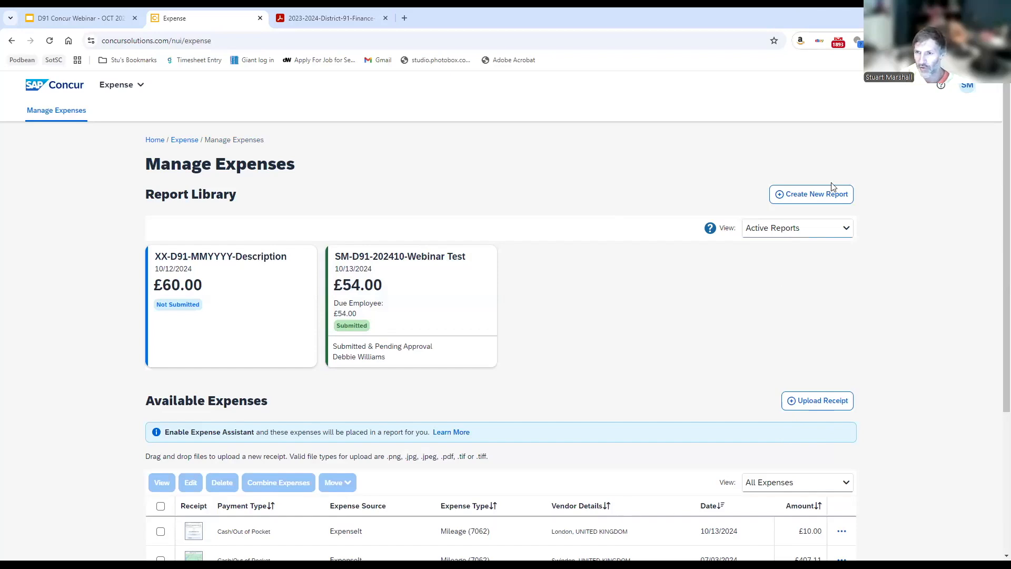
Step: Create a new report named SM-D91-202410-Beat the Clock with the comment "Beat the Clock incentive for Hallmark Speakers."
{"action": "left_click", "coordinate": [823, 198]}
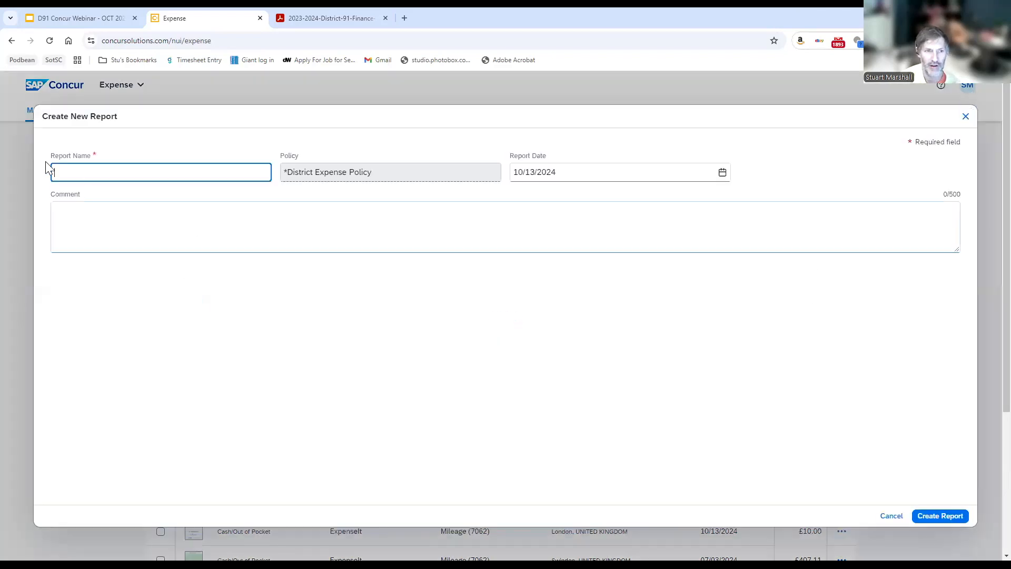
{"action": "left_click", "coordinate": [63, 168]}
{"action": "type", "text": "SM"}
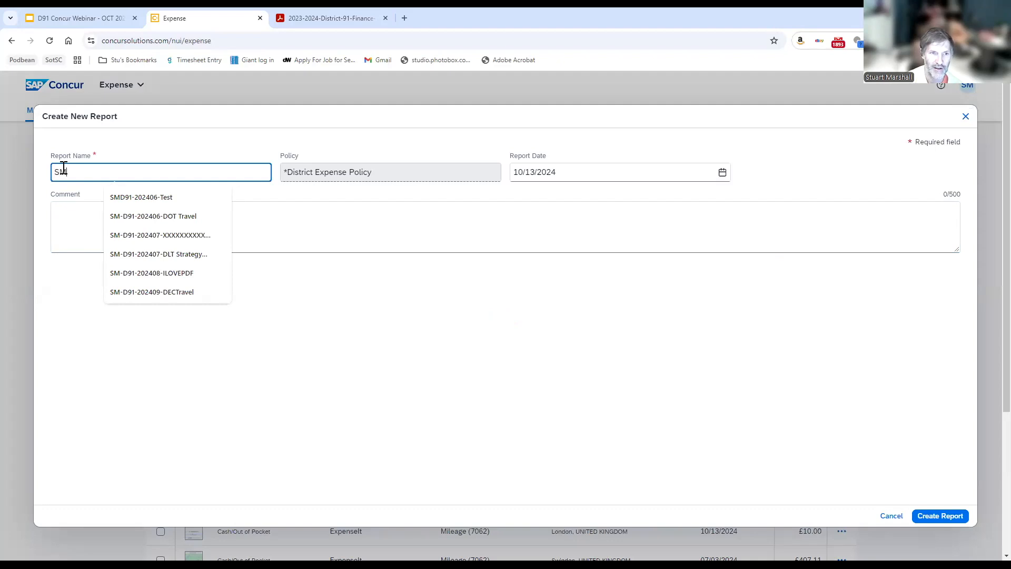
{"action": "type", "text": "-D91-202"}
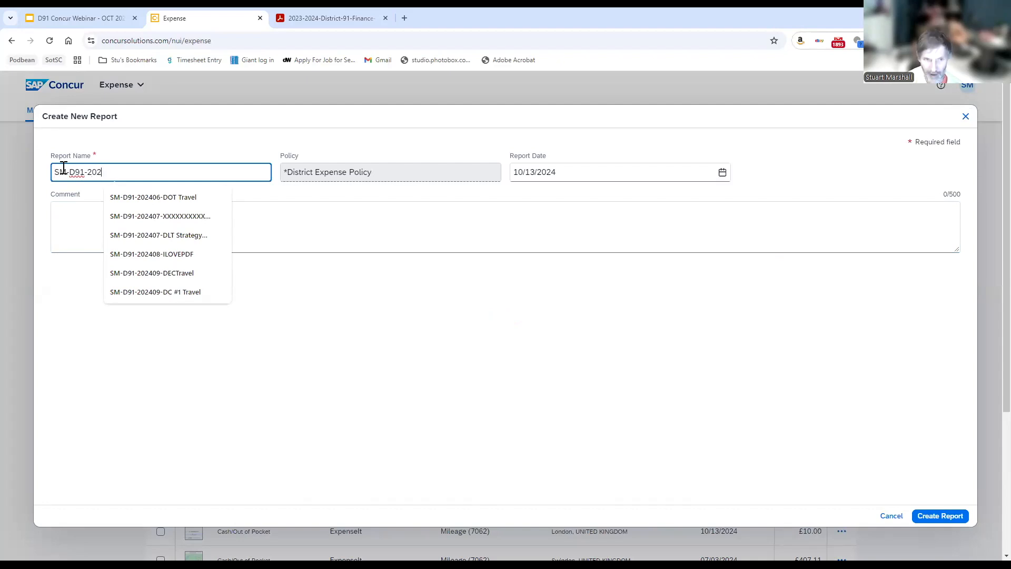
{"action": "type", "text": "410-"}
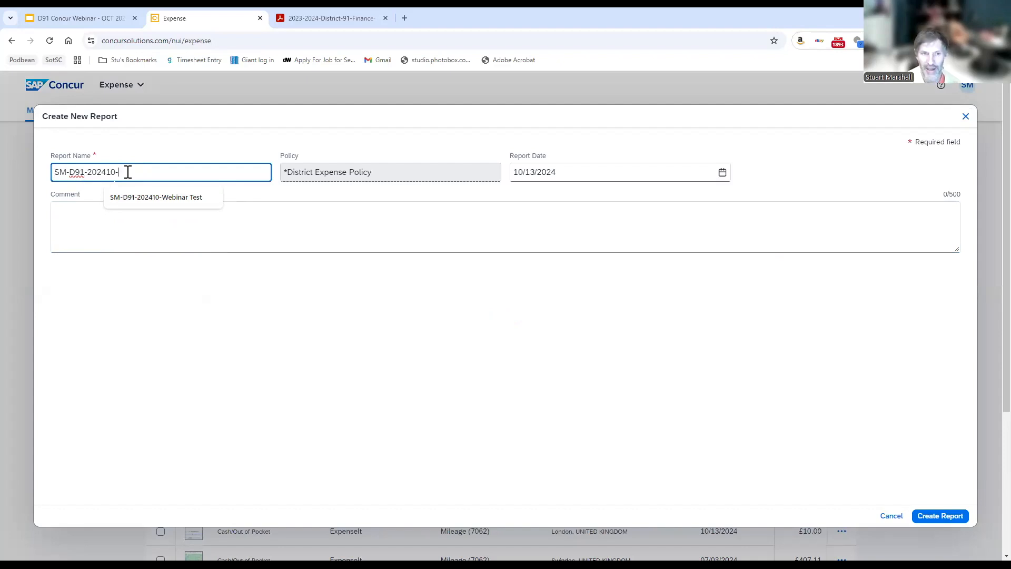
{"action": "type", "text": "Beat the Clock"}
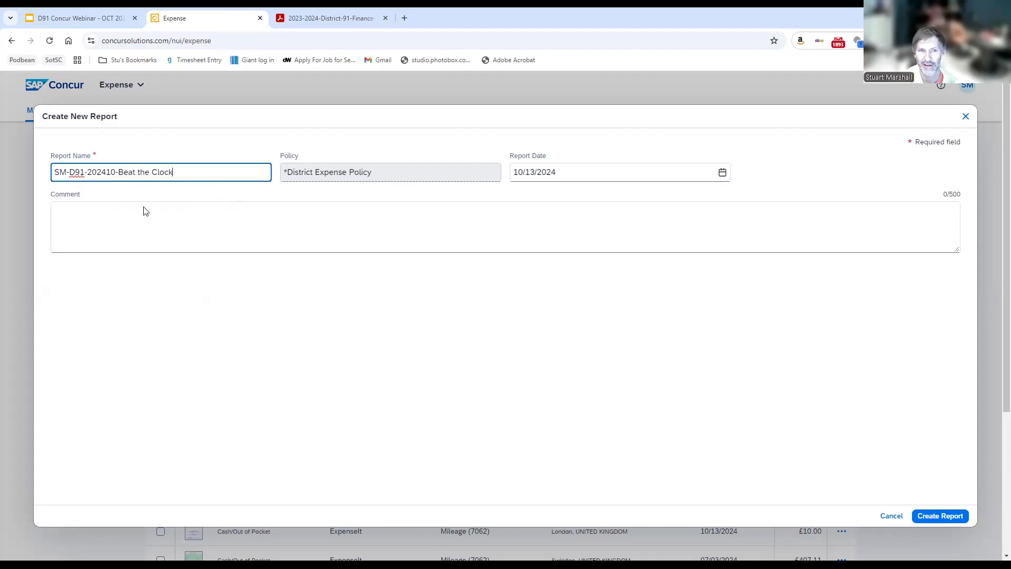
{"action": "left_click", "coordinate": [144, 222]}
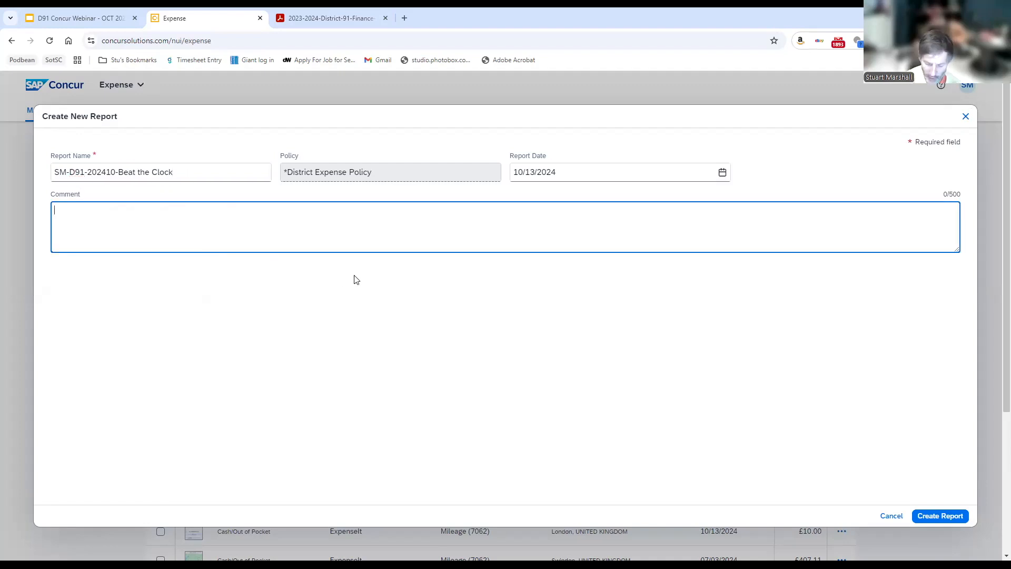
{"action": "type", "text": "Beat the Clock incentive for Hallmark"}
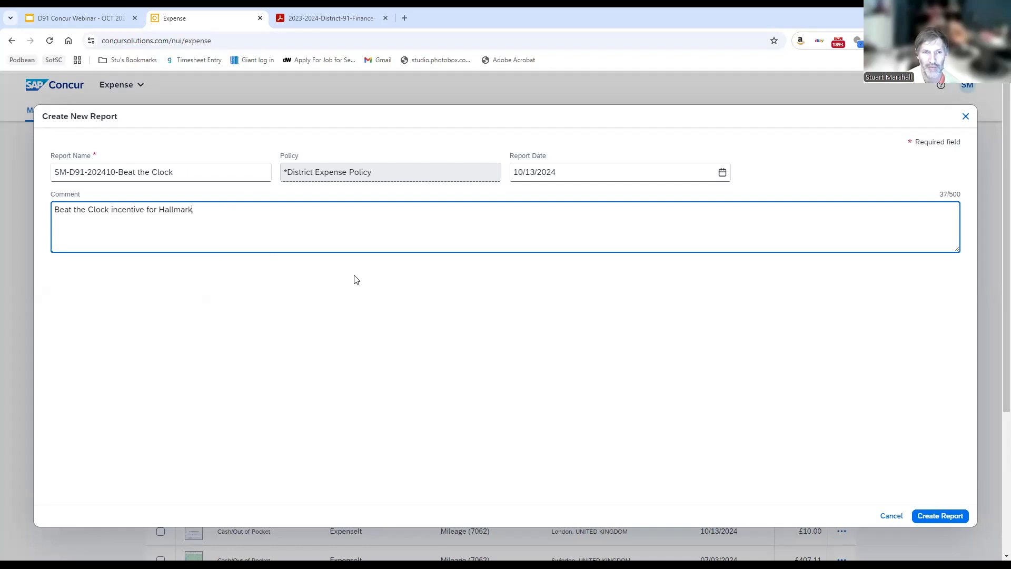
{"action": "type", "text": " Speask"}
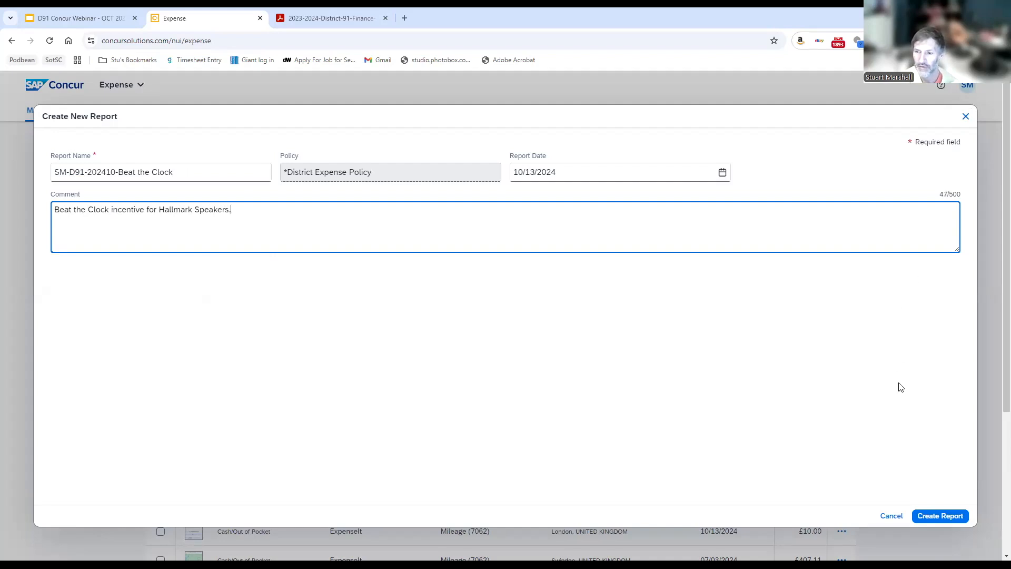
{"action": "left_click", "coordinate": [941, 521]}
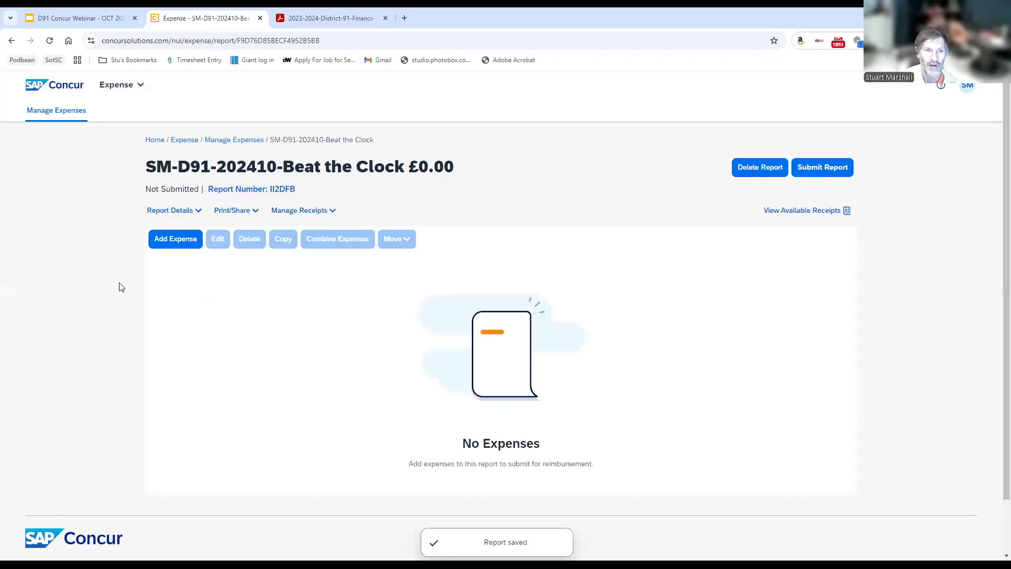
Step: Add a new expense of type Incentives (7082) to the report
{"action": "left_click", "coordinate": [176, 244]}
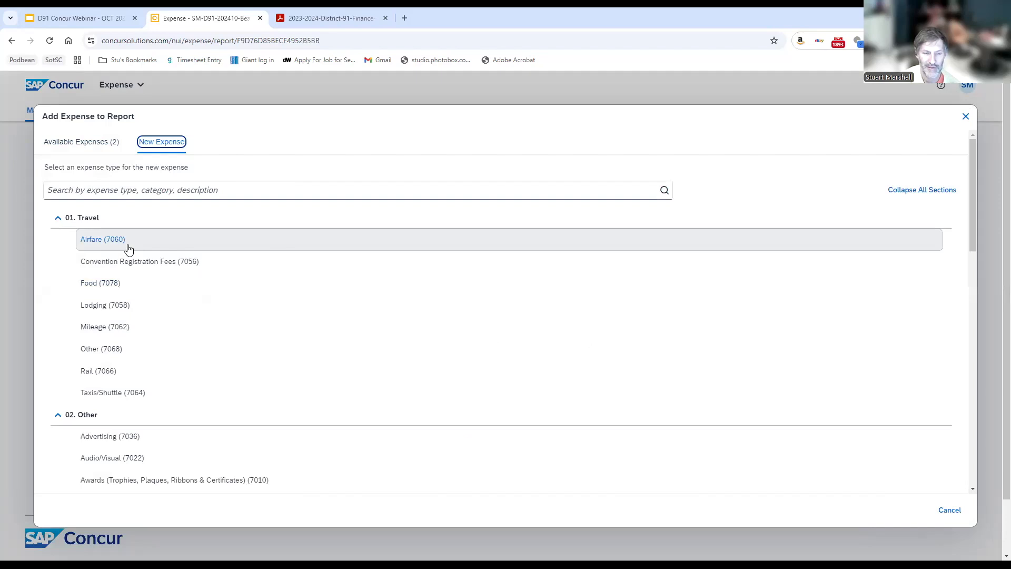
{"action": "scroll", "coordinate": [130, 249], "scroll_direction": "down", "scroll_amount": 2}
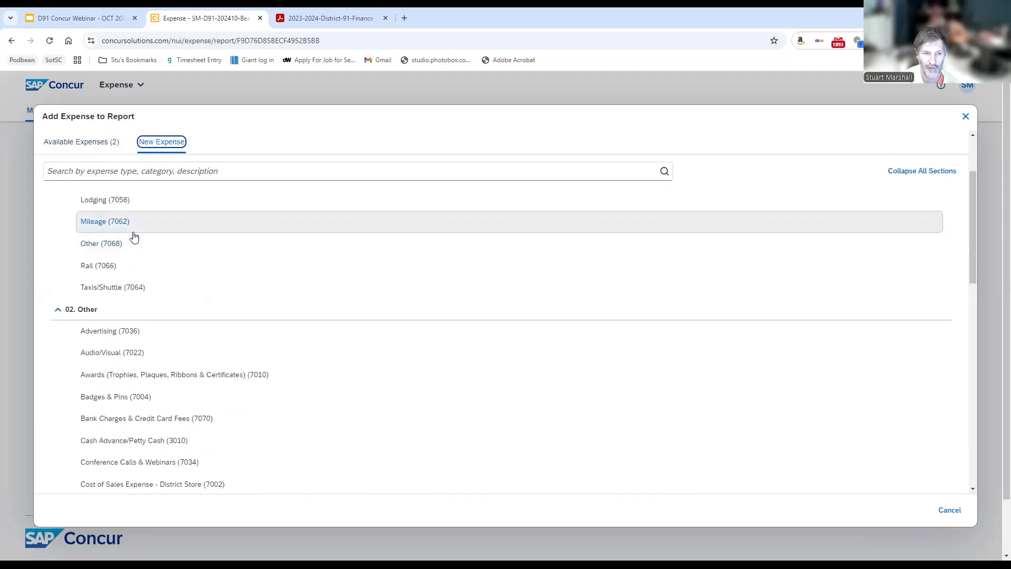
{"action": "scroll", "coordinate": [135, 238], "scroll_direction": "down", "scroll_amount": 1}
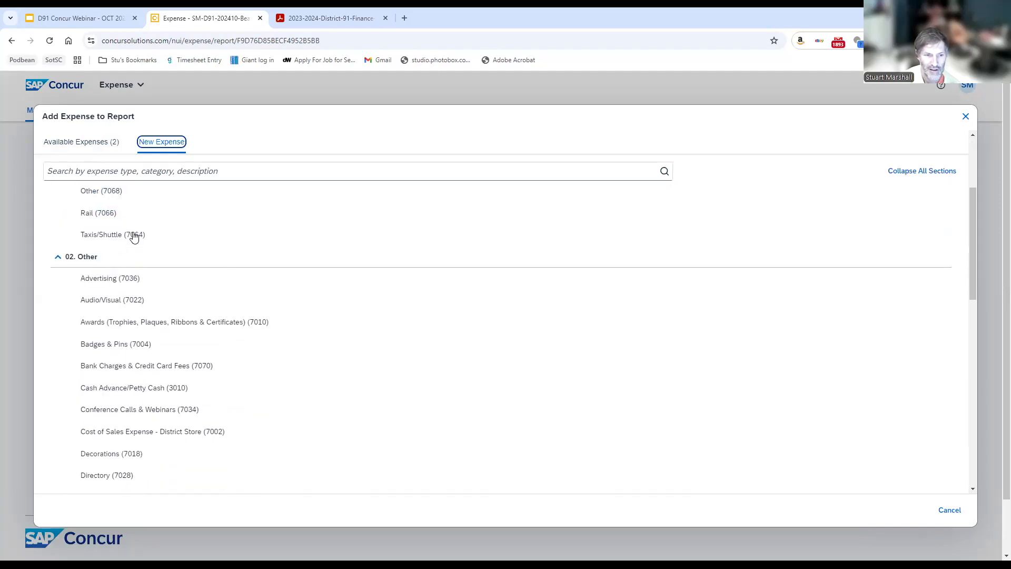
{"action": "scroll", "coordinate": [134, 237], "scroll_direction": "down", "scroll_amount": 3}
{"action": "scroll", "coordinate": [134, 238], "scroll_direction": "down", "scroll_amount": 2}
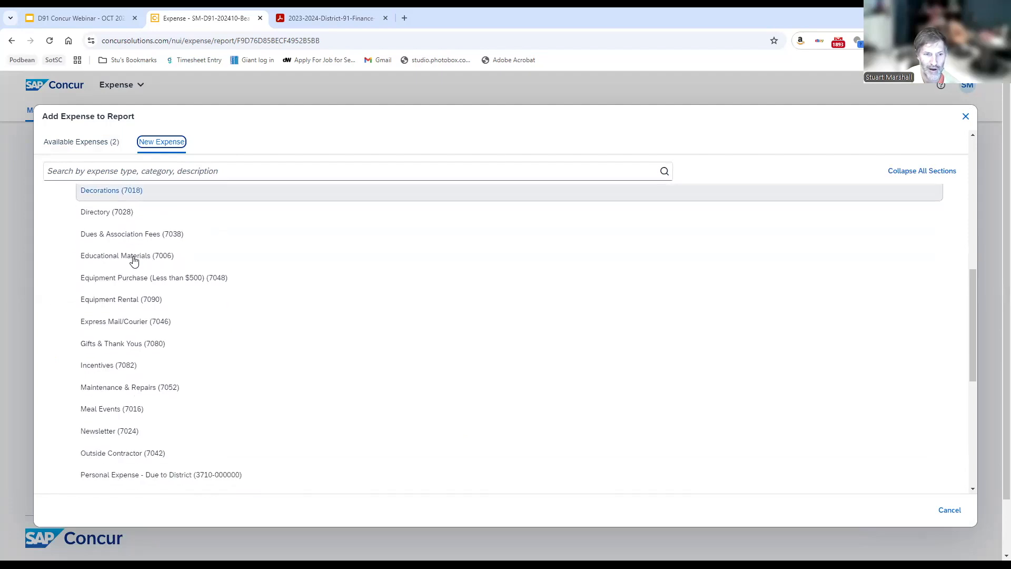
{"action": "left_click", "coordinate": [94, 372]}
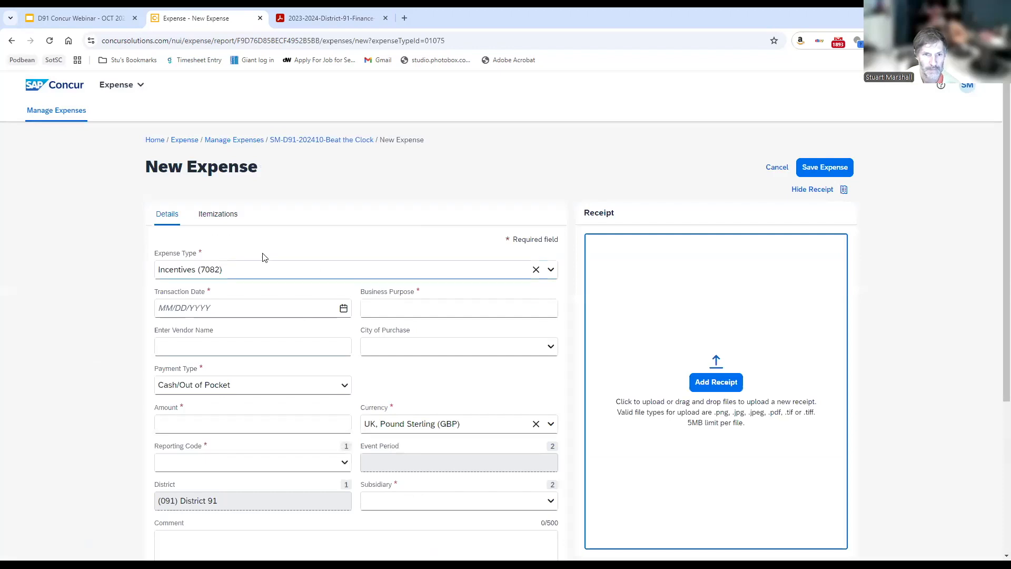
Step: Set the transaction date to 10/09/2024 and the business purpose to "Beat the Clock - Hallmark Spea"
{"action": "left_click", "coordinate": [343, 310]}
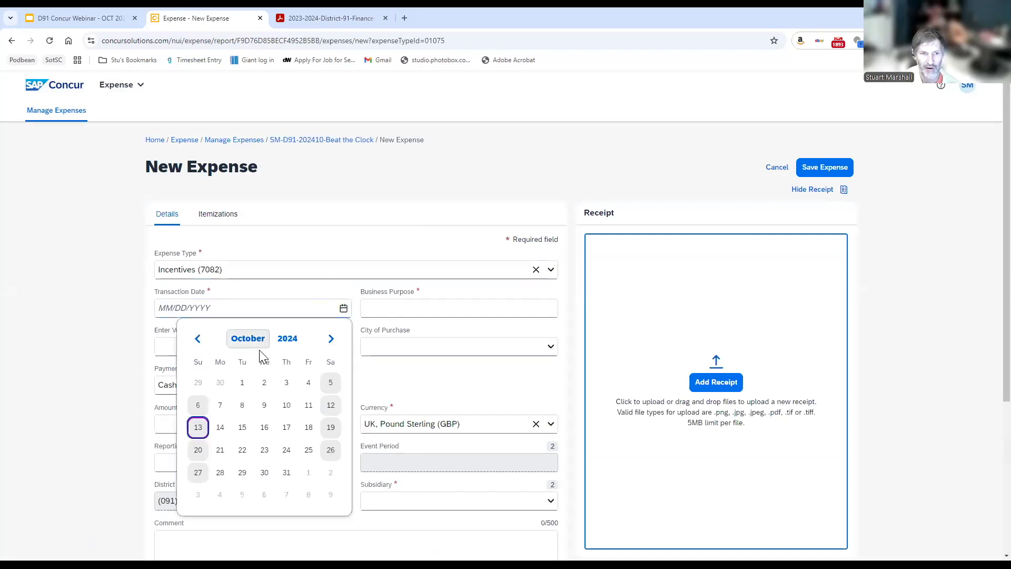
{"action": "left_click", "coordinate": [265, 407]}
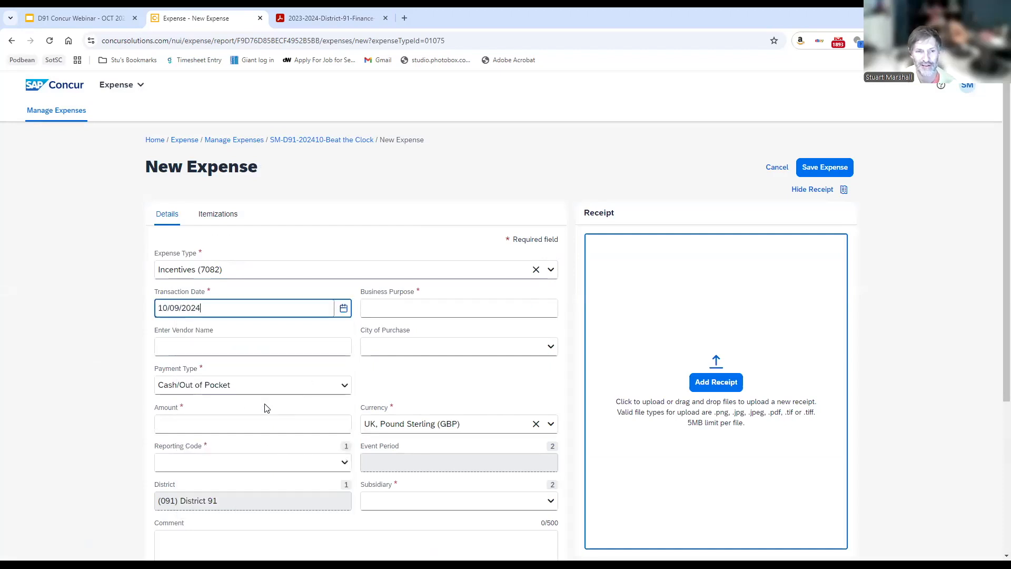
{"action": "left_click", "coordinate": [417, 309]}
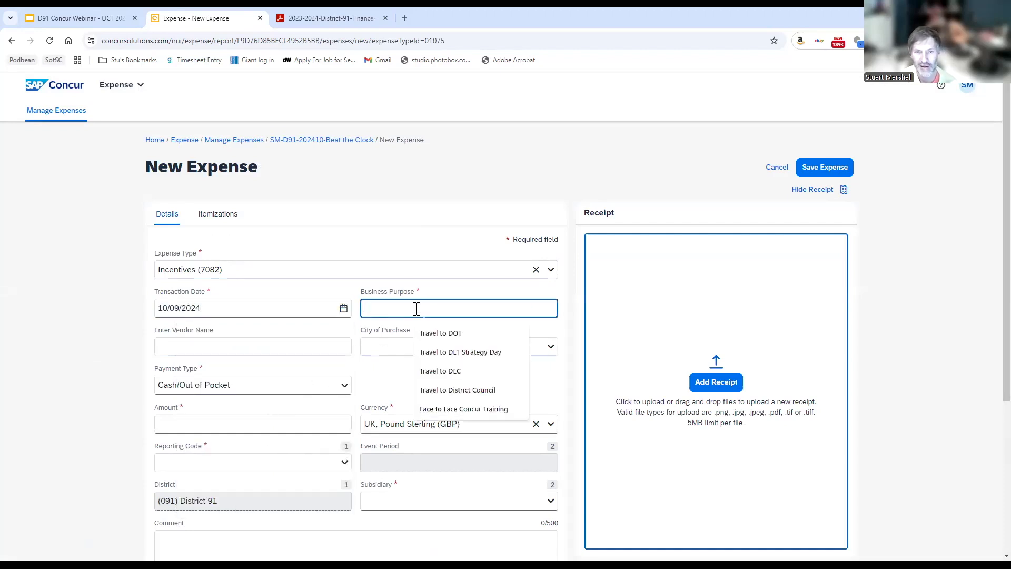
{"action": "type", "text": "Beat the Clock -"}
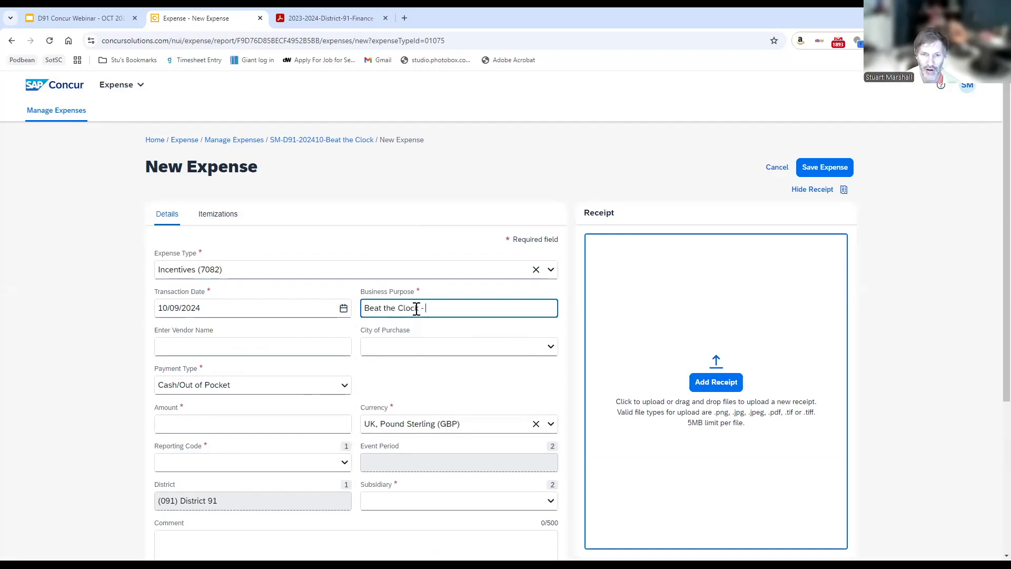
{"action": "type", "text": " Hallmark Spea"}
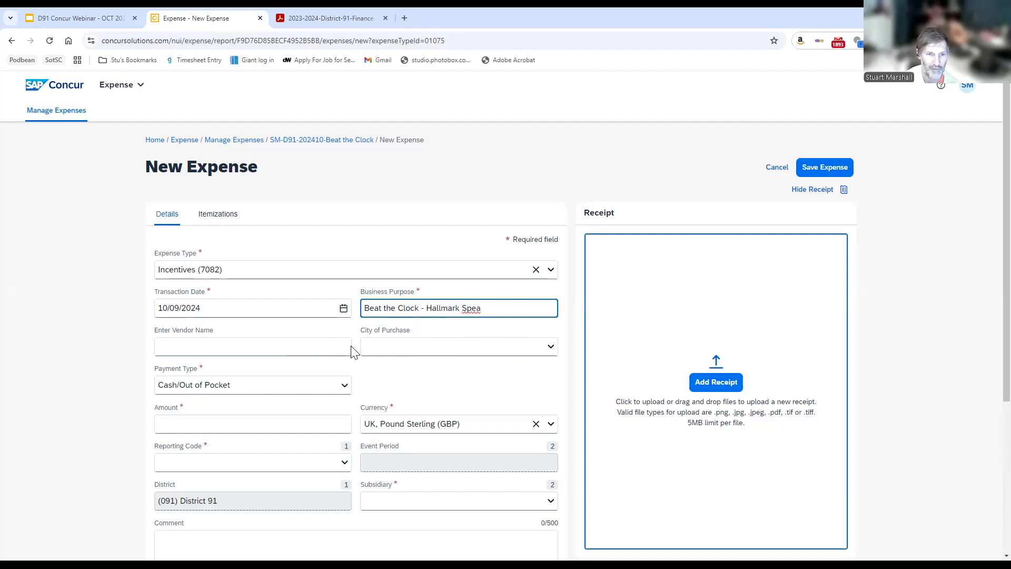
Step: Set the expense amount to 40.00 and the reporting code to (582) Club Growth - Membership Growth
{"action": "scroll", "coordinate": [378, 335], "scroll_direction": "down", "scroll_amount": 2}
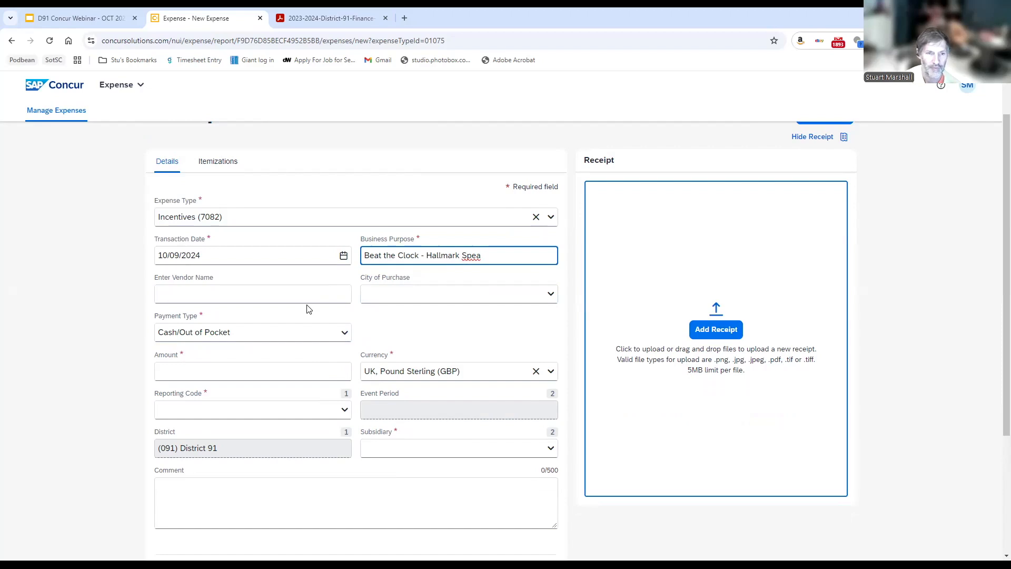
{"action": "left_click", "coordinate": [282, 315]}
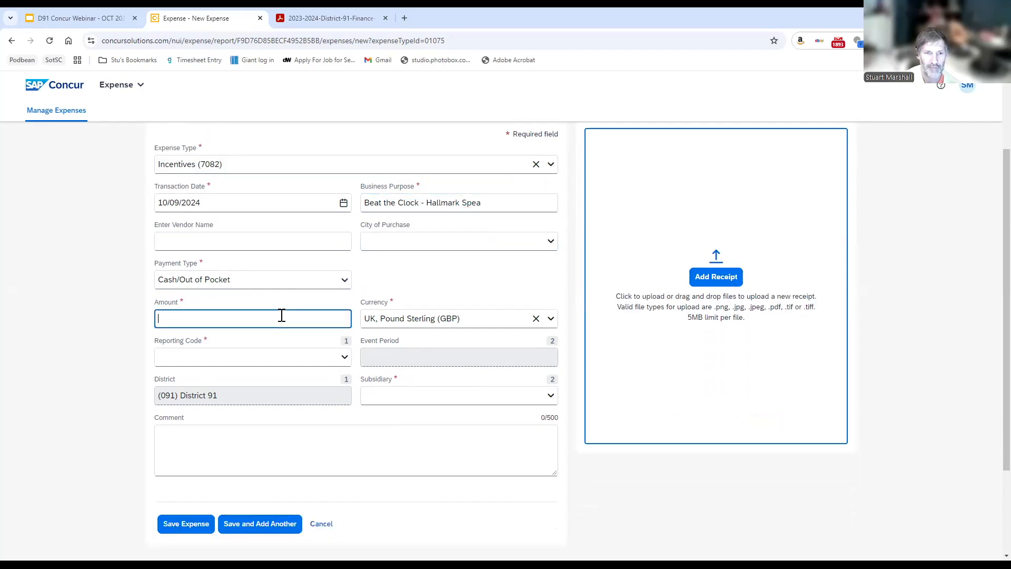
{"action": "type", "text": "40"}
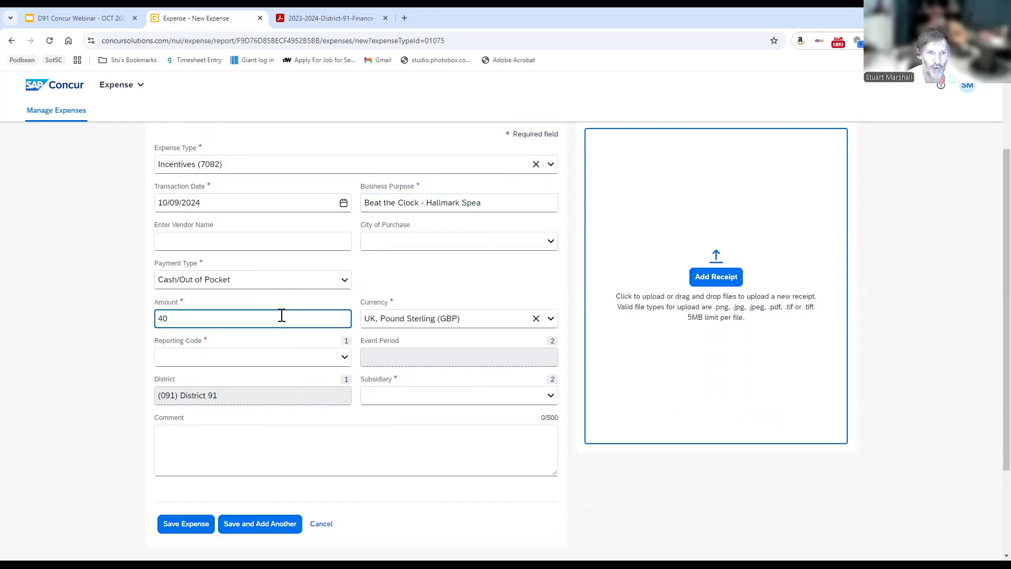
{"action": "left_click", "coordinate": [345, 358]}
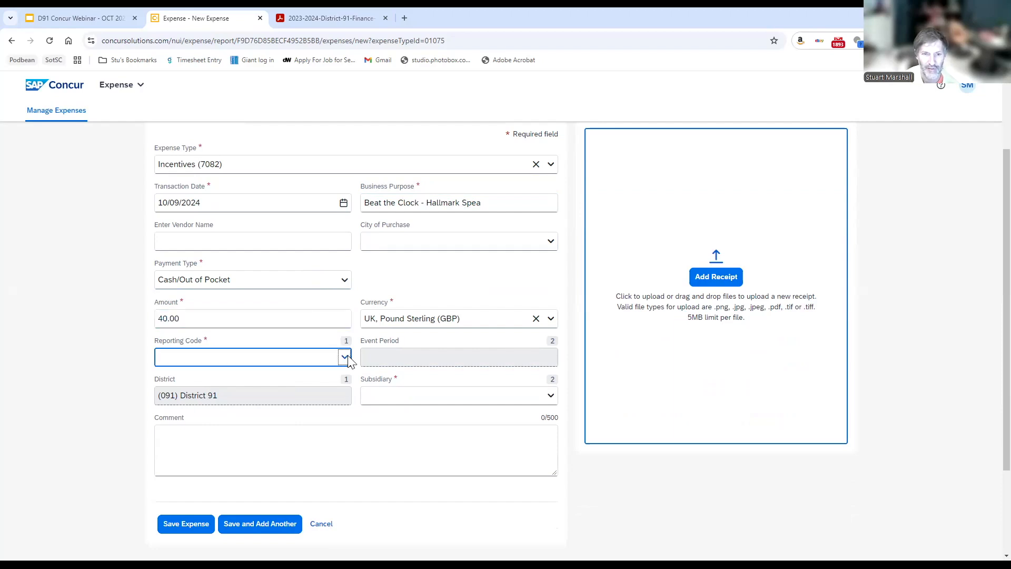
{"action": "scroll", "coordinate": [340, 358], "scroll_direction": "down", "scroll_amount": 1}
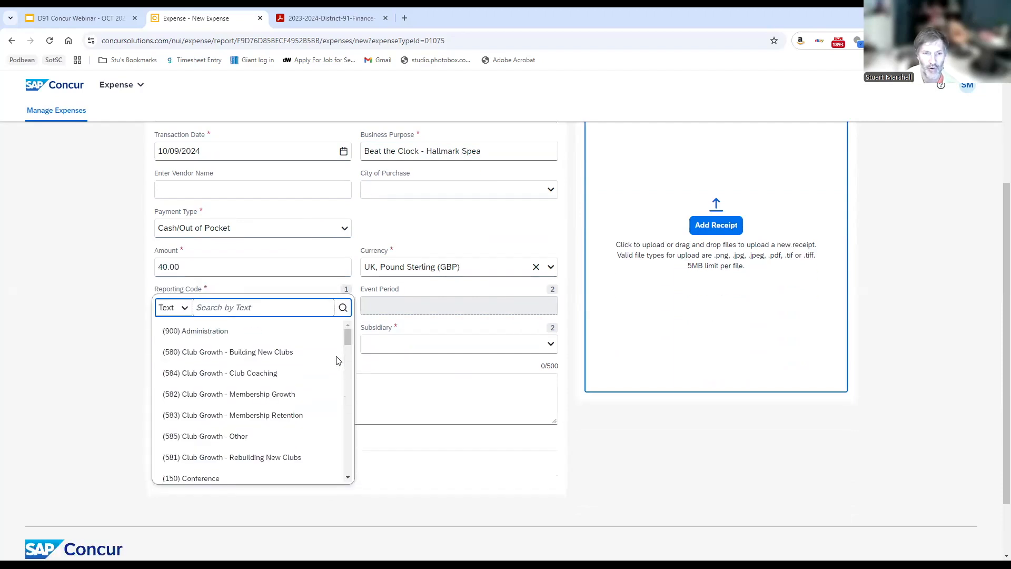
{"action": "scroll", "coordinate": [347, 352], "scroll_direction": "down", "scroll_amount": 1}
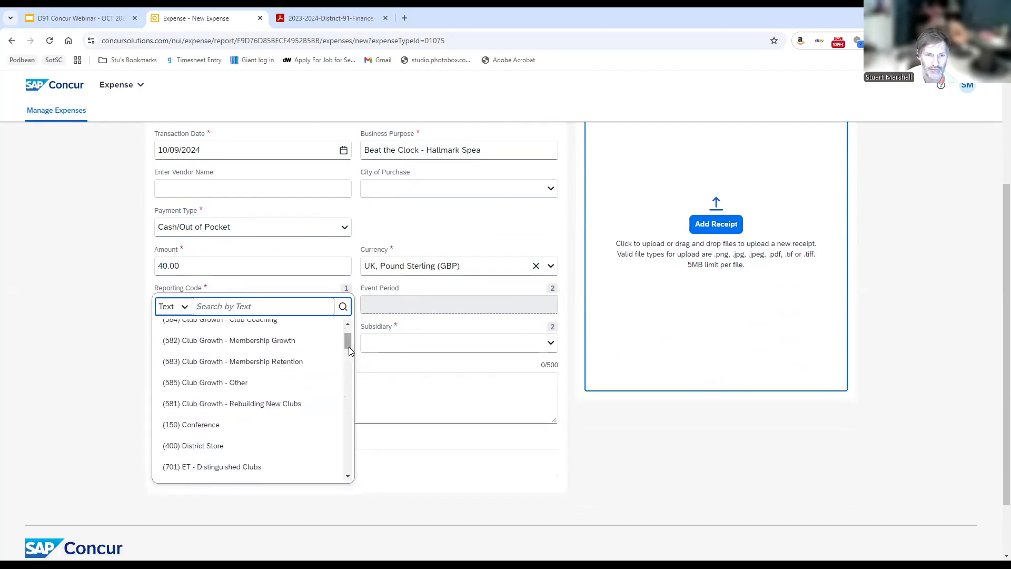
{"action": "left_click_drag", "start_coordinate": [349, 341], "coordinate": [347, 339]}
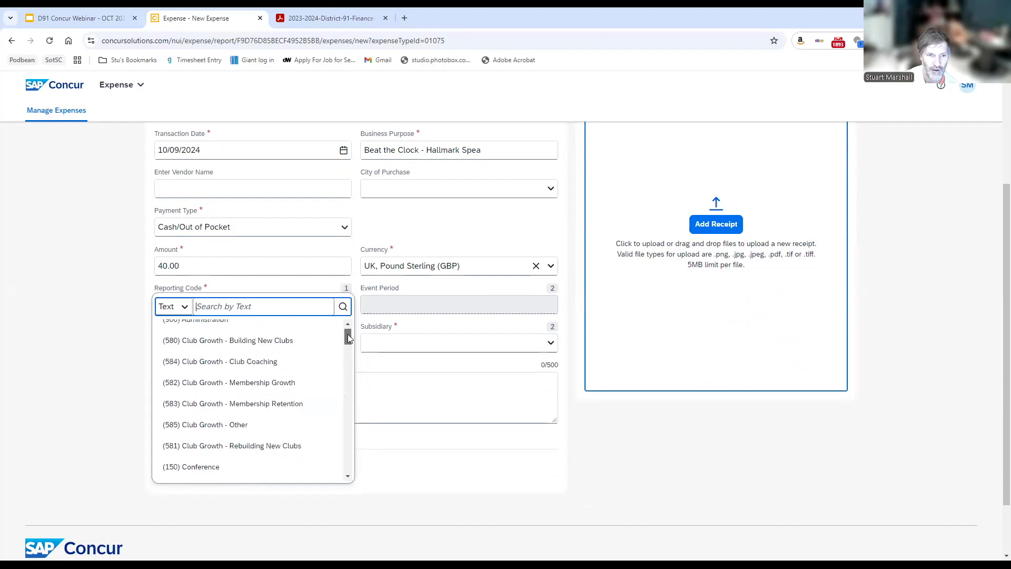
{"action": "scroll", "coordinate": [348, 337], "scroll_direction": "up", "scroll_amount": 1}
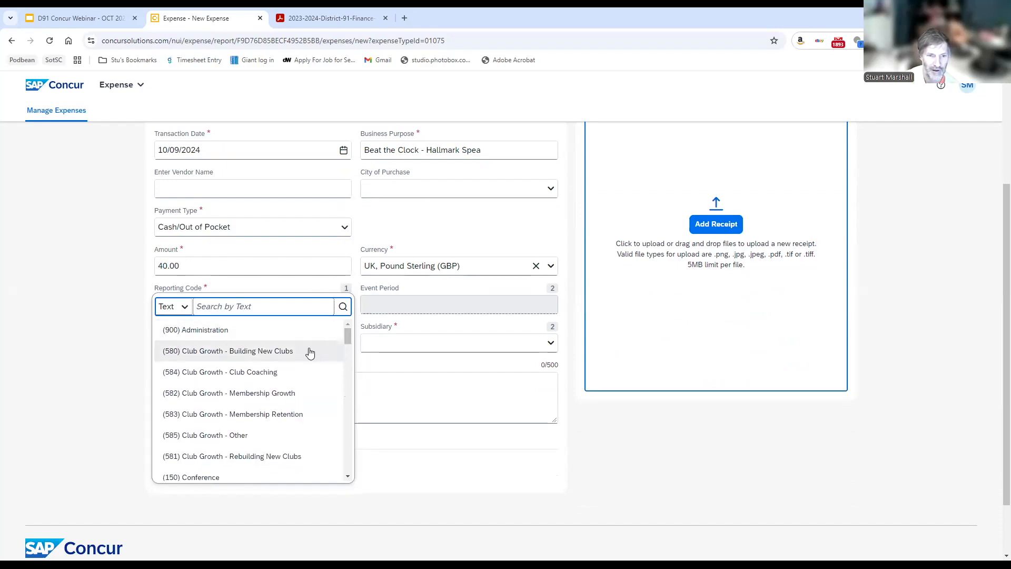
{"action": "left_click", "coordinate": [262, 394]}
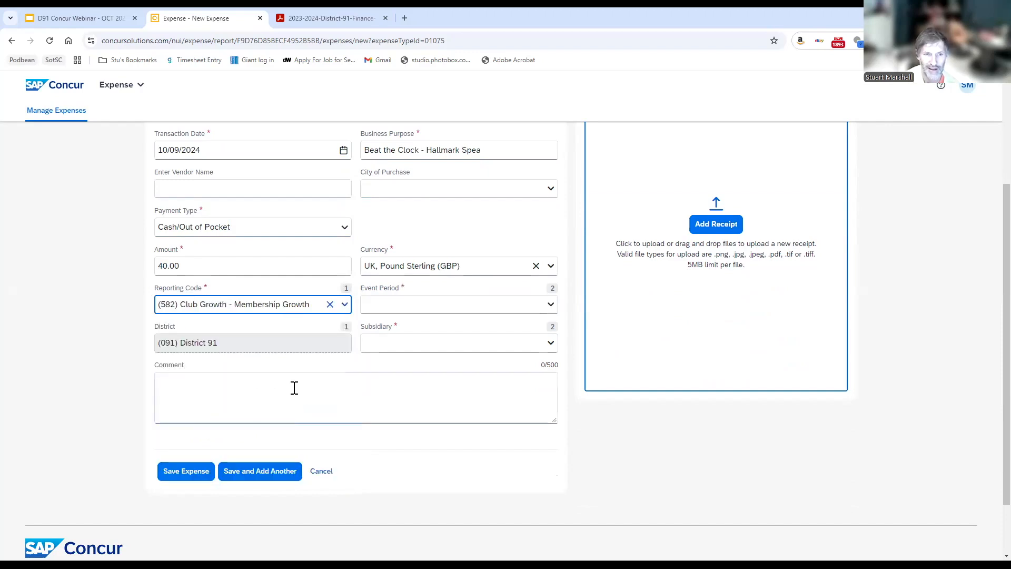
Step: Set the event period to N/A and the subsidiary to District
{"action": "left_click", "coordinate": [548, 306]}
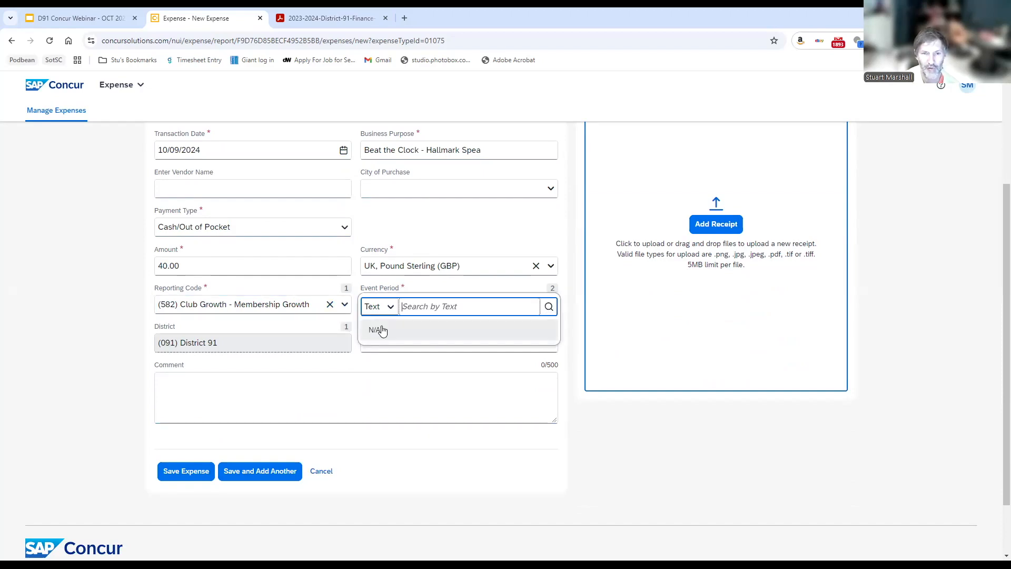
{"action": "left_click", "coordinate": [382, 331]}
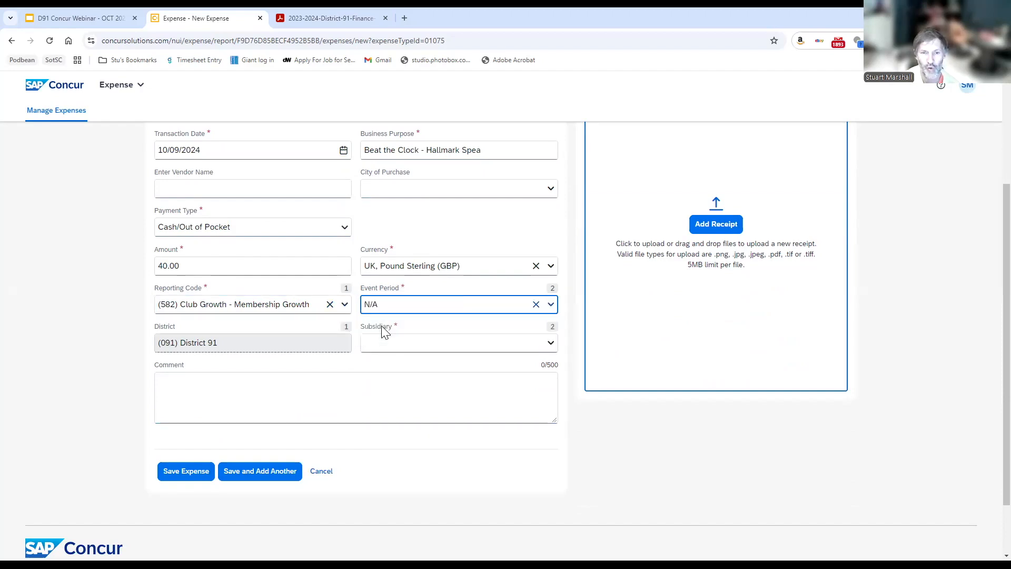
{"action": "left_click", "coordinate": [552, 344]}
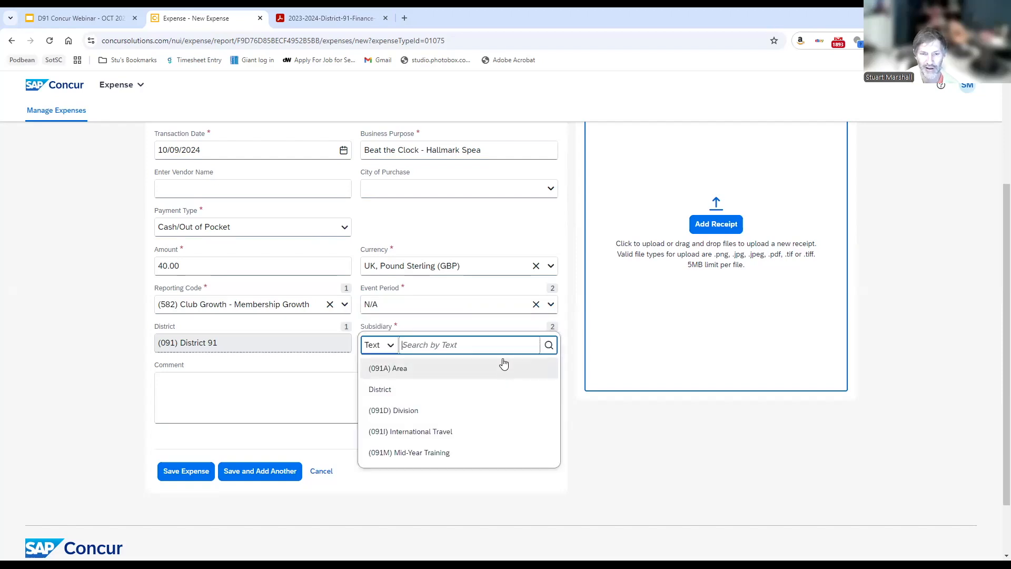
{"action": "scroll", "coordinate": [504, 364], "scroll_direction": "down", "scroll_amount": 1}
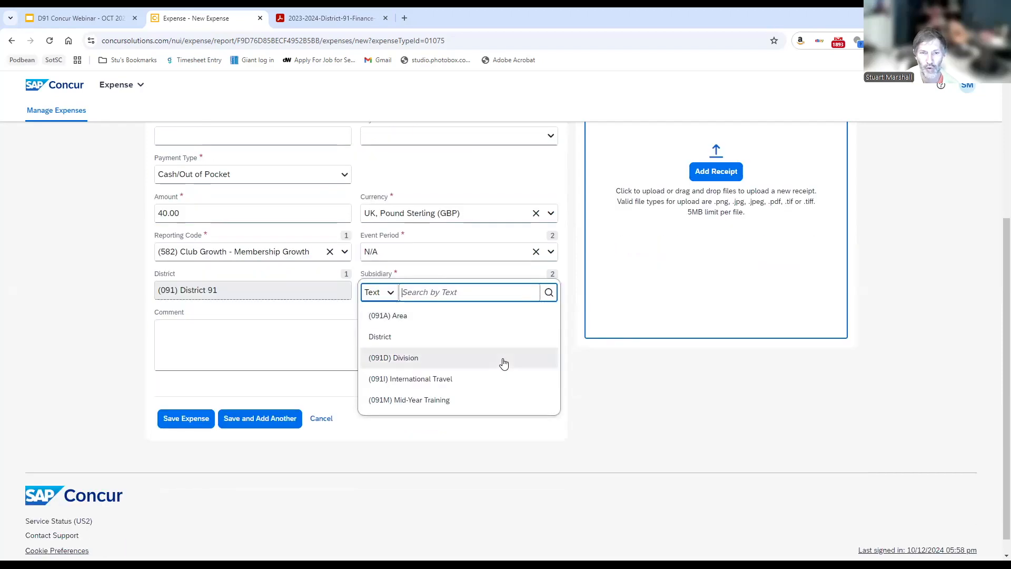
{"action": "left_click", "coordinate": [394, 339]}
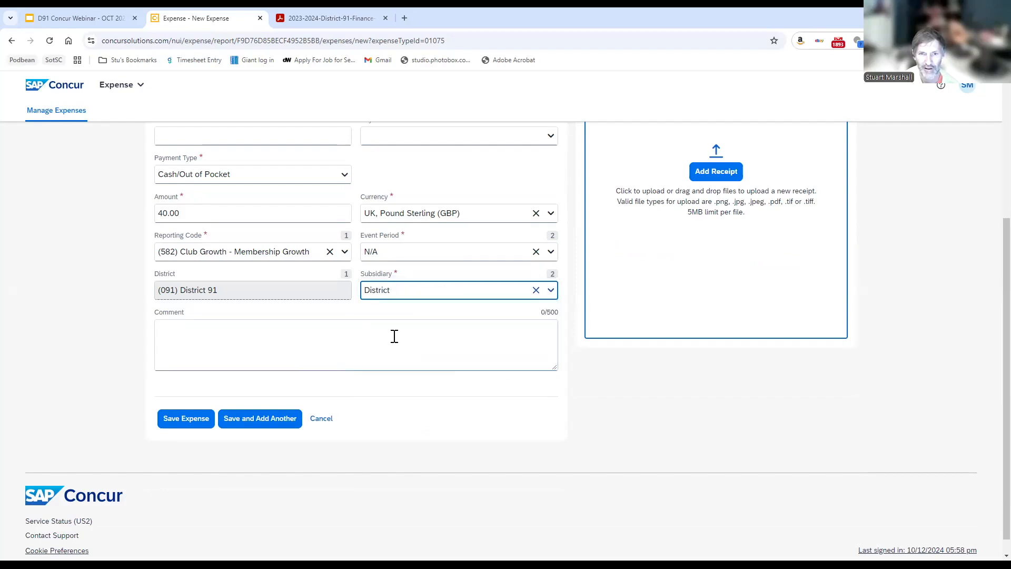
{"action": "scroll", "coordinate": [418, 339], "scroll_direction": "up", "scroll_amount": 2}
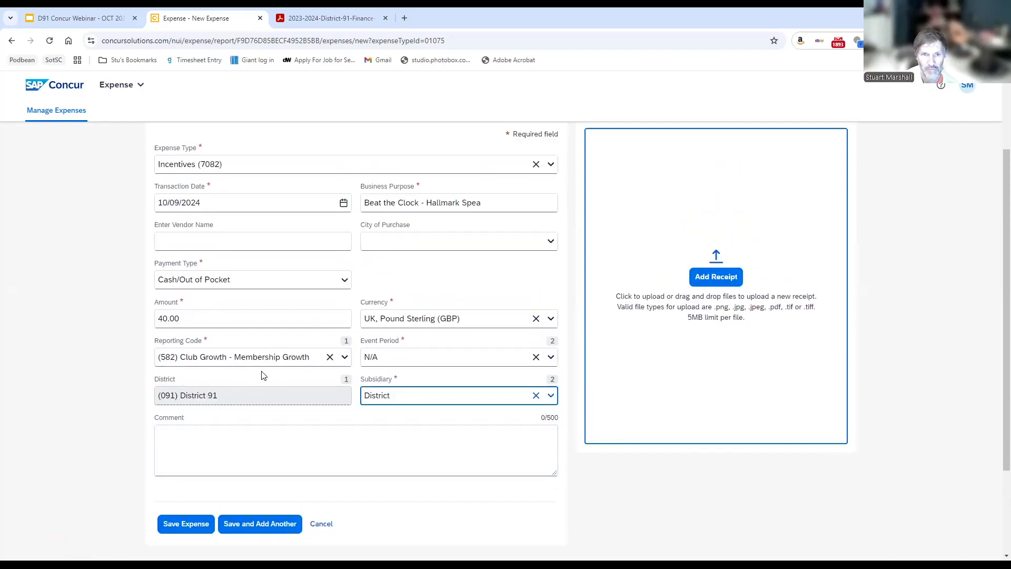
{"action": "scroll", "coordinate": [224, 374], "scroll_direction": "down", "scroll_amount": 1}
Step: Enter the comment "Club Name and other relevant details... when it was awarded..."
{"action": "left_click", "coordinate": [195, 386]}
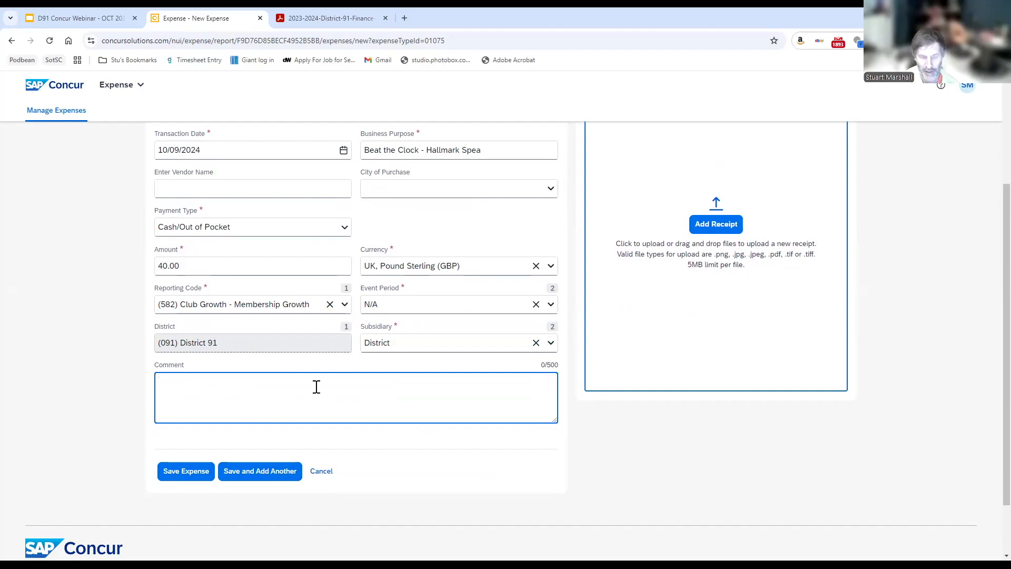
{"action": "type", "text": "ame"}
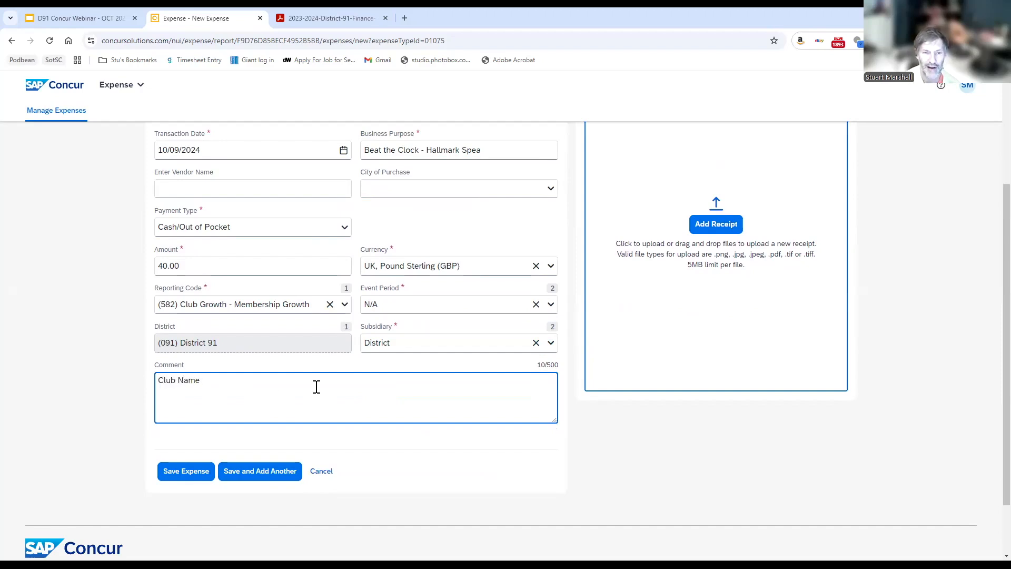
{"action": "type", "text": " and othe"}
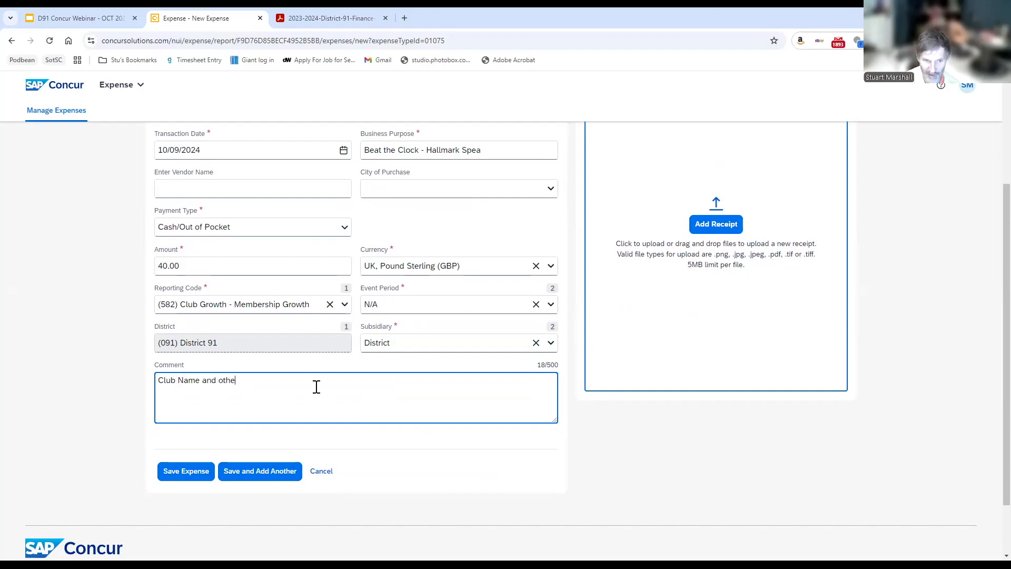
{"action": "type", "text": "r relevant detail"}
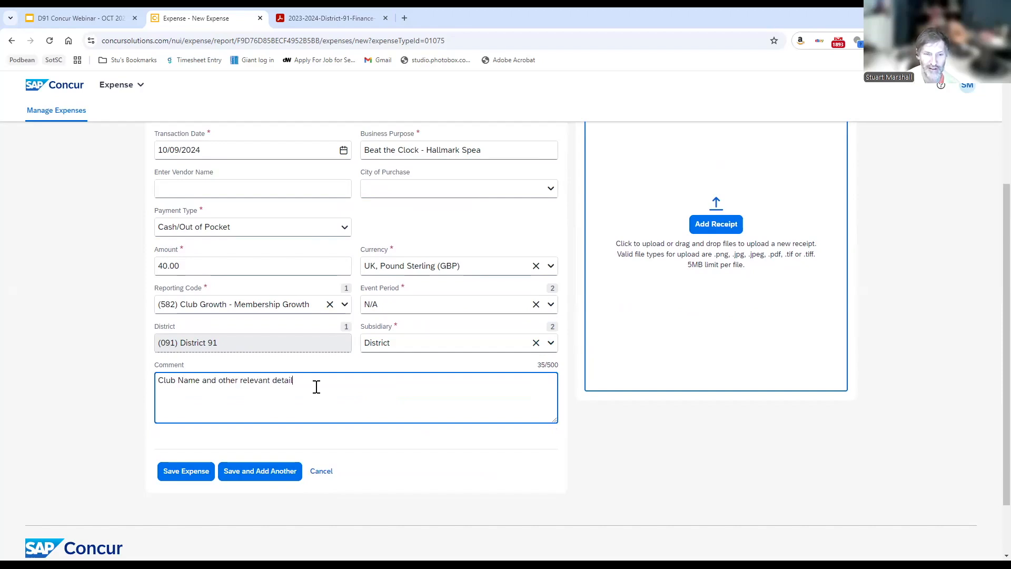
{"action": "type", "text": "s... when it was awarded..."}
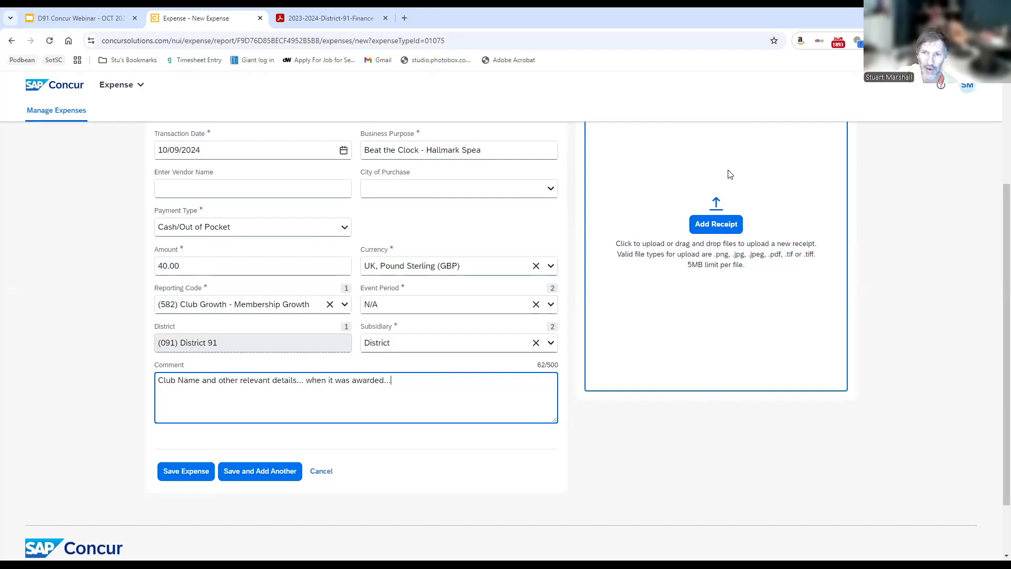
{"action": "scroll", "coordinate": [730, 175], "scroll_direction": "up", "scroll_amount": 1}
{"action": "scroll", "coordinate": [730, 174], "scroll_direction": "up", "scroll_amount": 1}
{"action": "scroll", "coordinate": [730, 175], "scroll_direction": "down", "scroll_amount": 1}
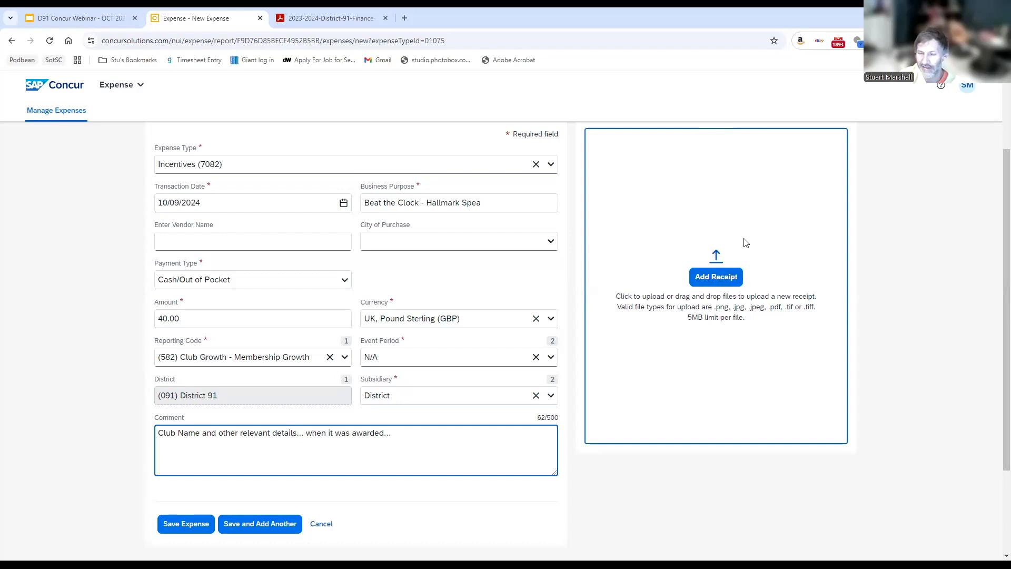
{"action": "scroll", "coordinate": [746, 243], "scroll_direction": "down", "scroll_amount": 1}
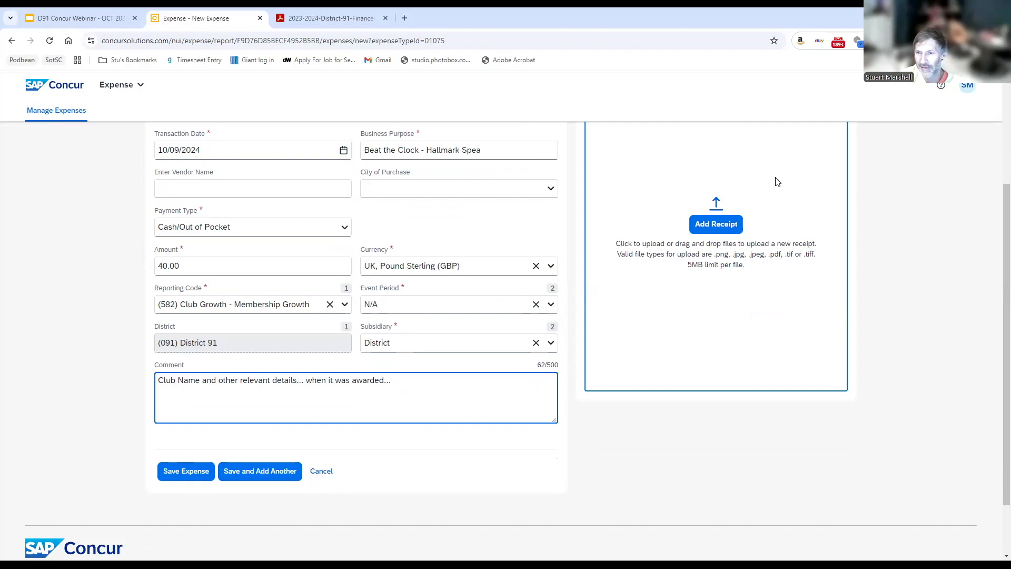
{"action": "scroll", "coordinate": [777, 181], "scroll_direction": "up", "scroll_amount": 1}
{"action": "scroll", "coordinate": [779, 209], "scroll_direction": "up", "scroll_amount": 1}
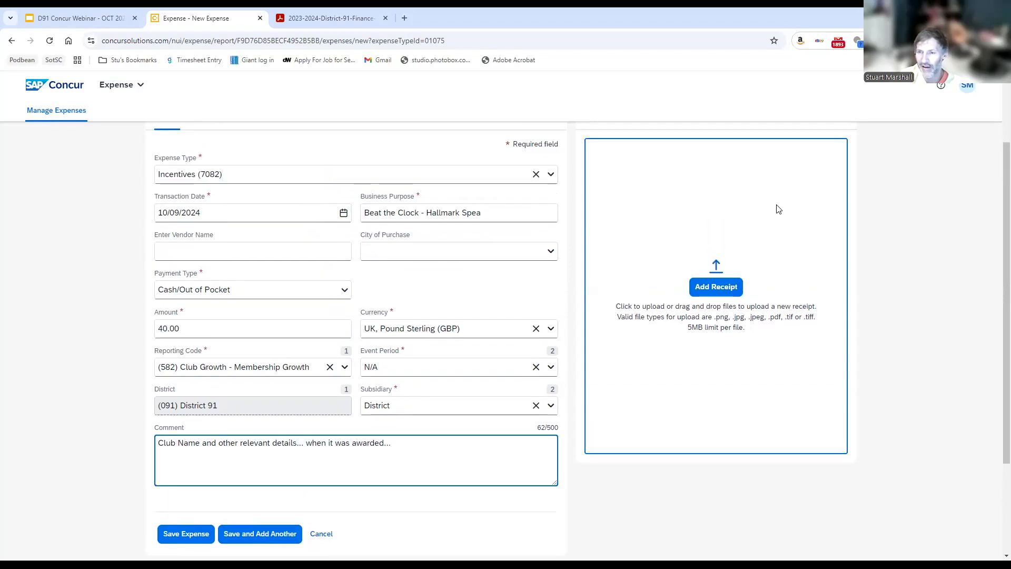
{"action": "scroll", "coordinate": [777, 247], "scroll_direction": "down", "scroll_amount": 1}
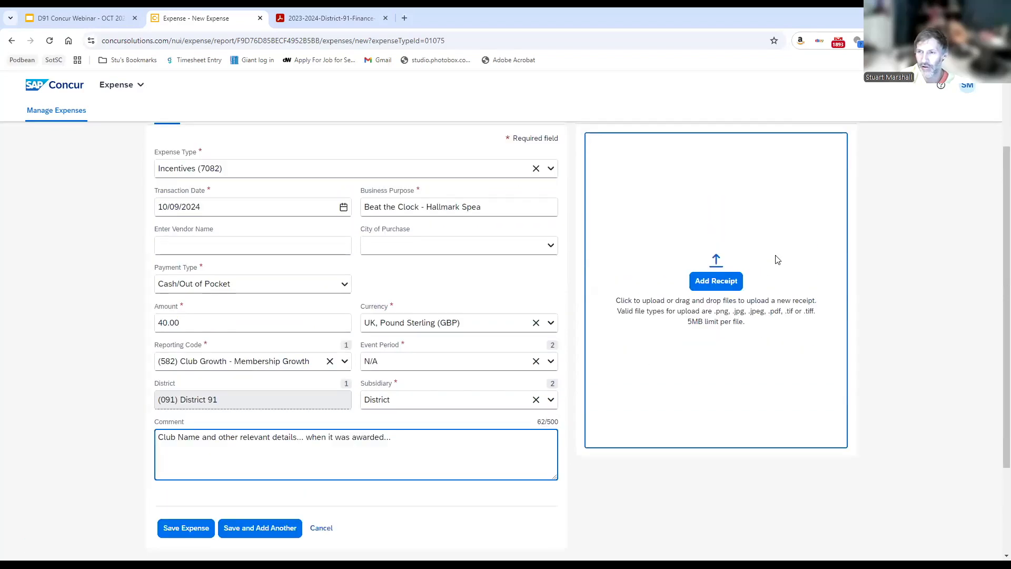
Step: Attach the Gmail - National Express confirmation email receipt to the expense and save it
{"action": "left_click", "coordinate": [717, 279]}
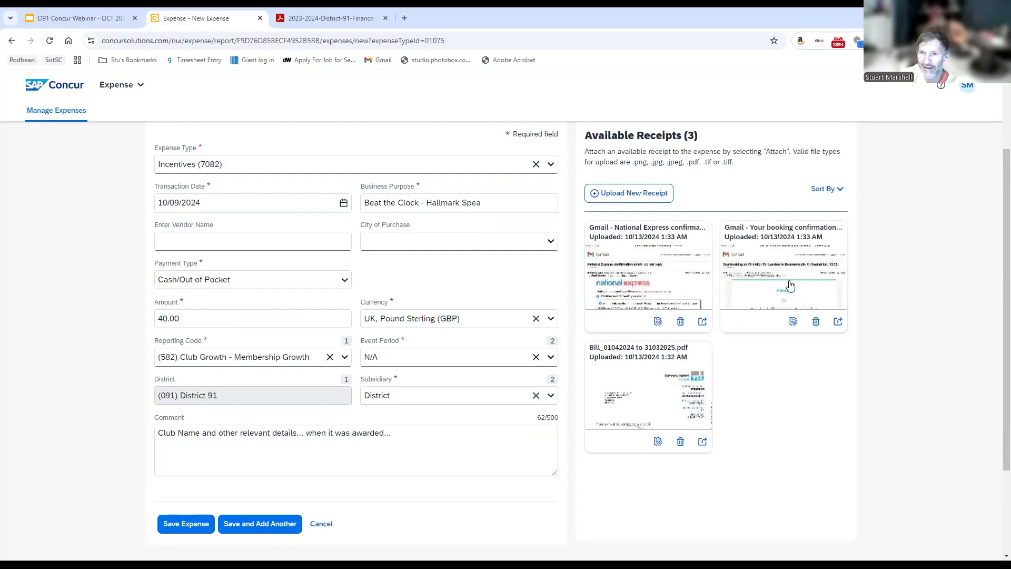
{"action": "double_click", "coordinate": [665, 235]}
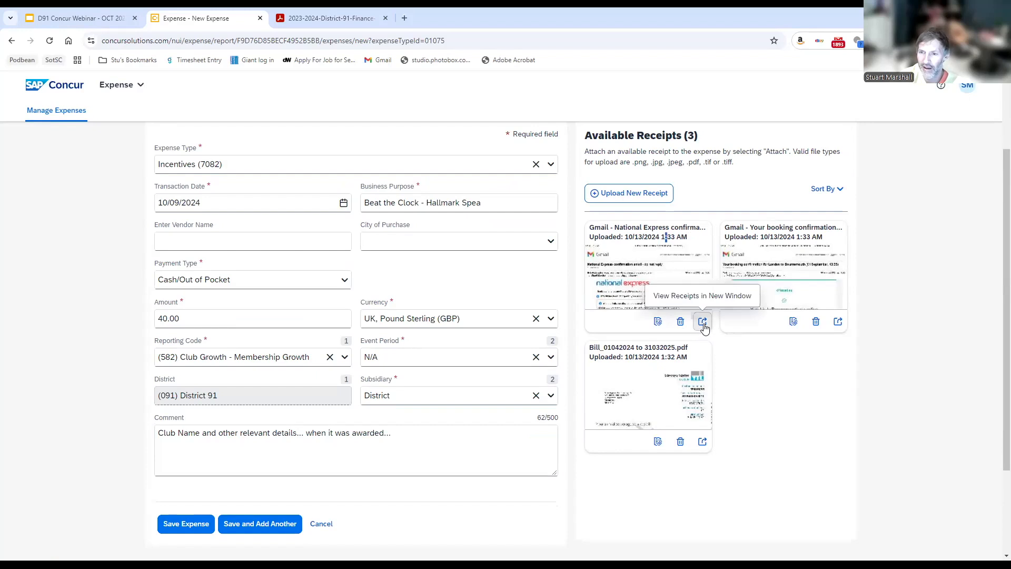
{"action": "left_click", "coordinate": [646, 255]}
{"action": "scroll", "coordinate": [581, 378], "scroll_direction": "down", "scroll_amount": 3}
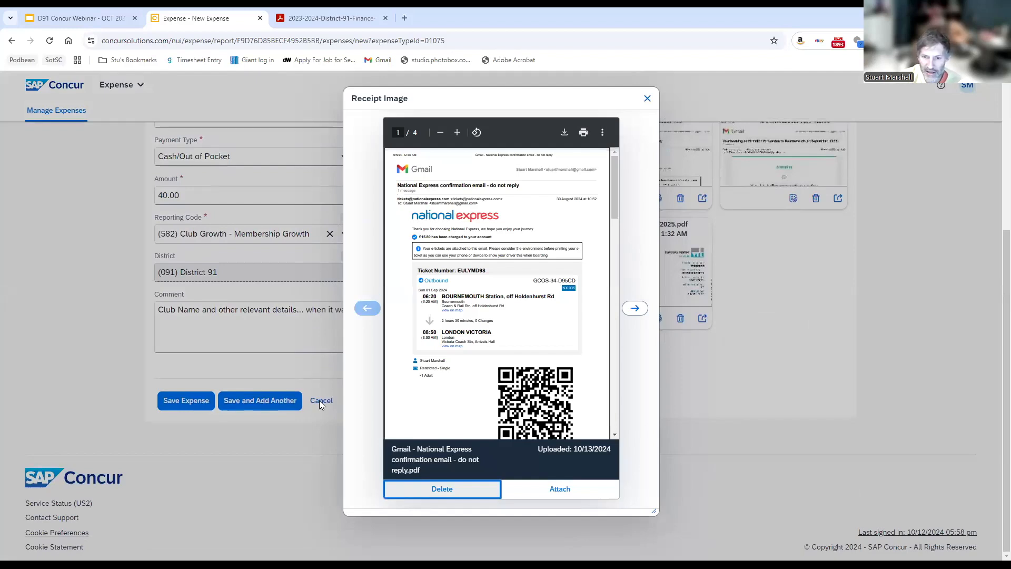
{"action": "left_click", "coordinate": [560, 489]}
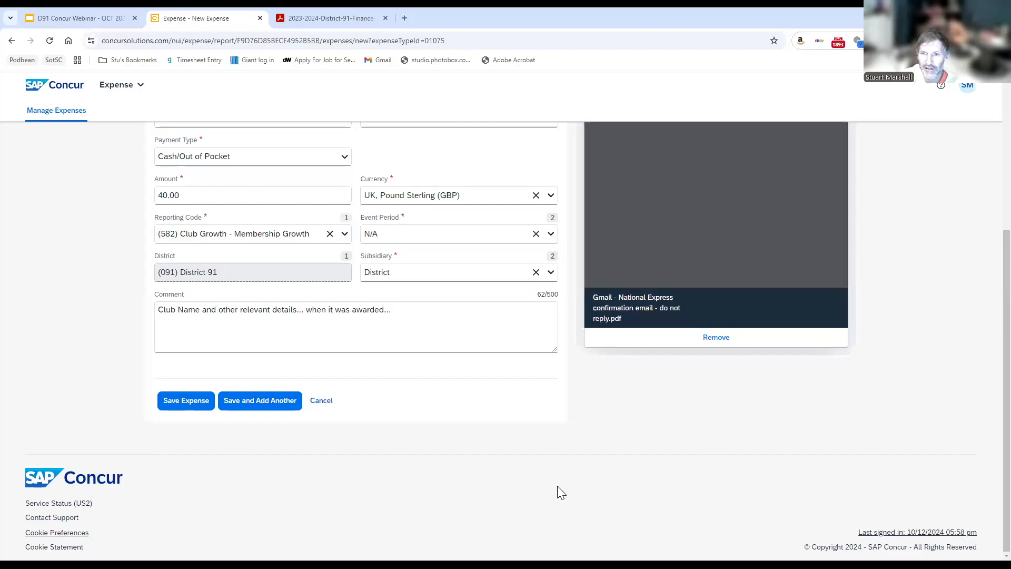
{"action": "scroll", "coordinate": [504, 361], "scroll_direction": "up", "scroll_amount": 2}
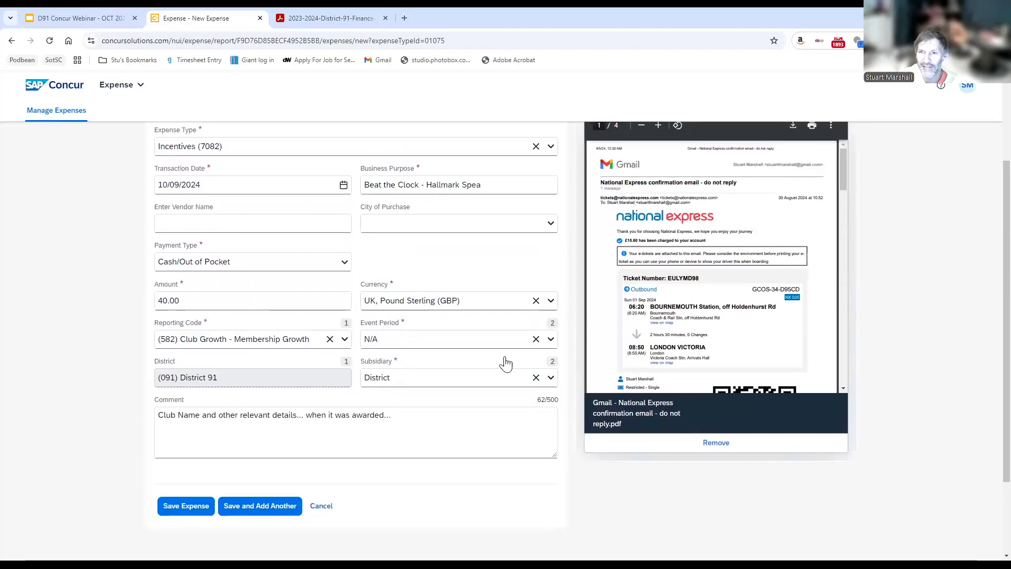
{"action": "left_click", "coordinate": [187, 506]}
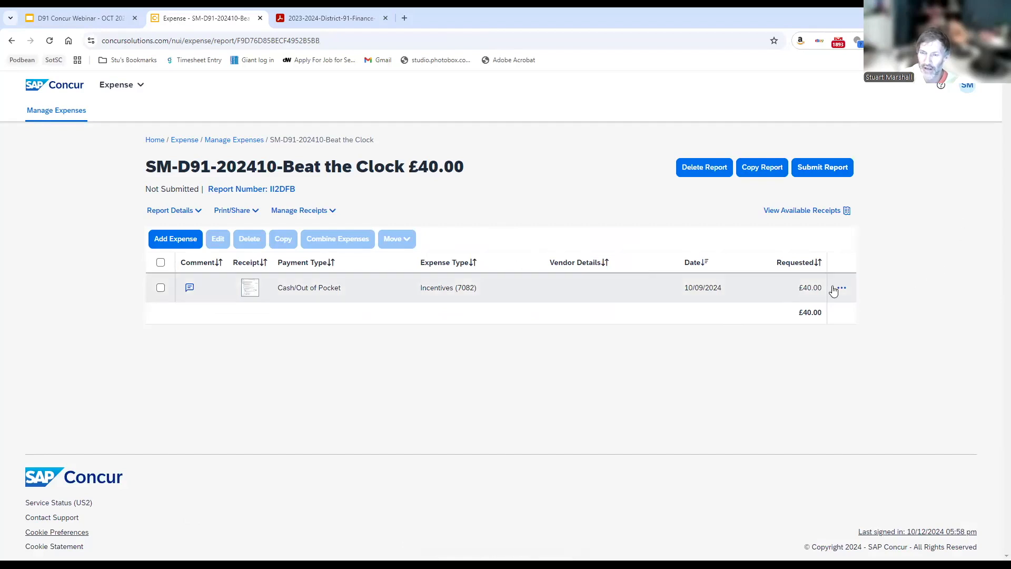
Step: Reopen the Incentives expense and add the Gmail - Your booking confirmation receipt to its receipt image
{"action": "left_click", "coordinate": [541, 294]}
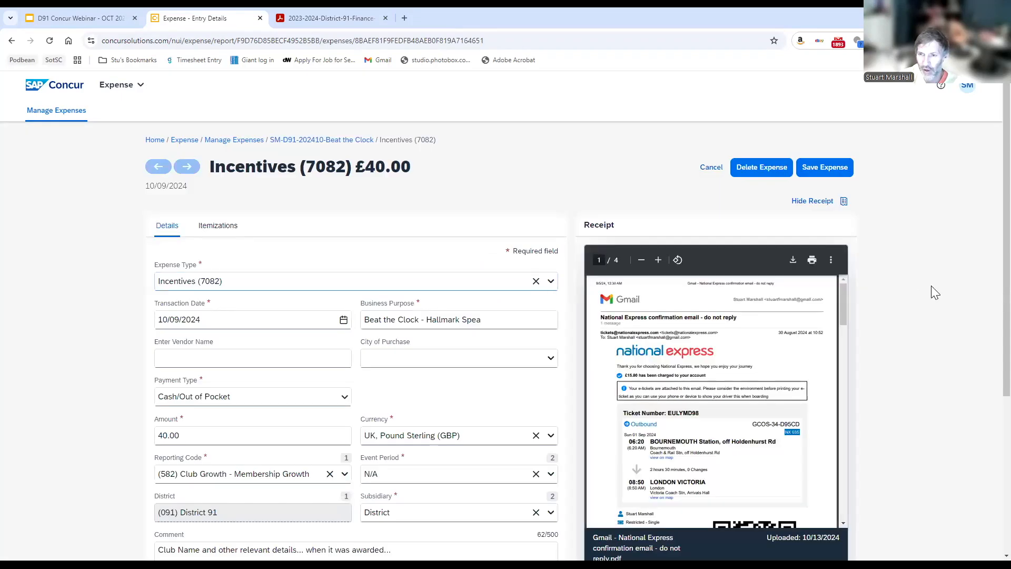
{"action": "scroll", "coordinate": [931, 286], "scroll_direction": "down", "scroll_amount": 5}
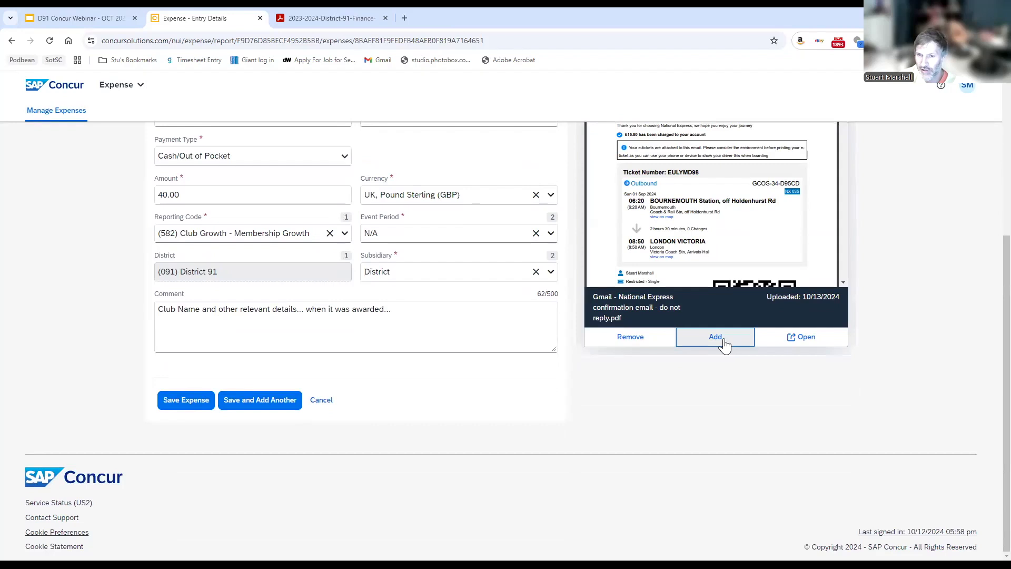
{"action": "left_click", "coordinate": [721, 341]}
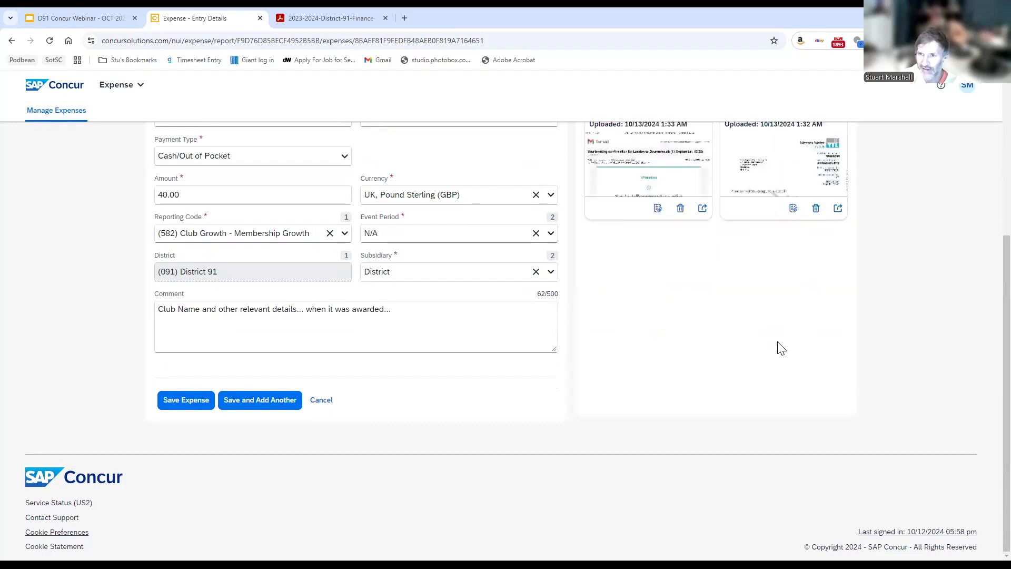
{"action": "scroll", "coordinate": [779, 348], "scroll_direction": "up", "scroll_amount": 2}
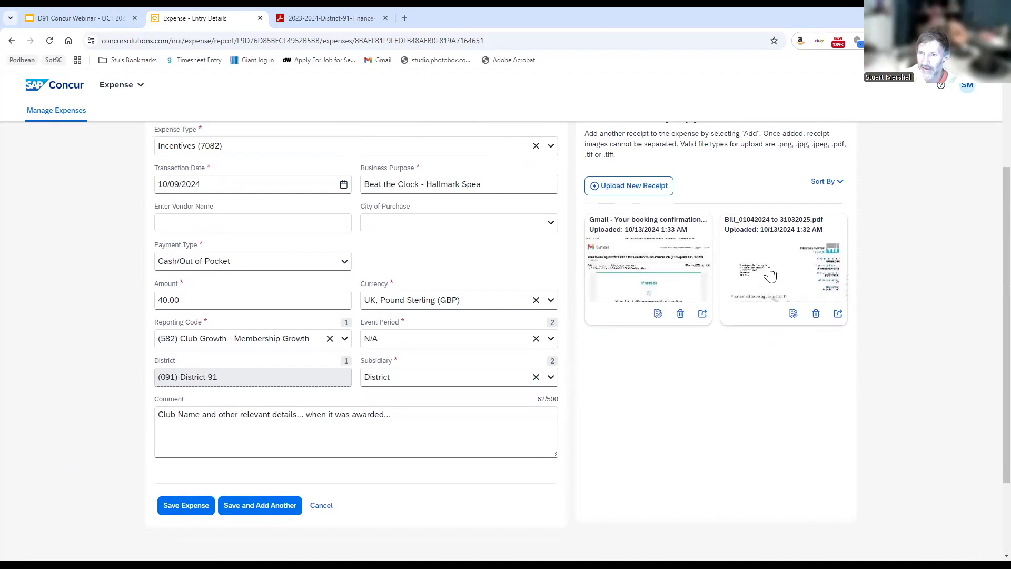
{"action": "left_click", "coordinate": [674, 288]}
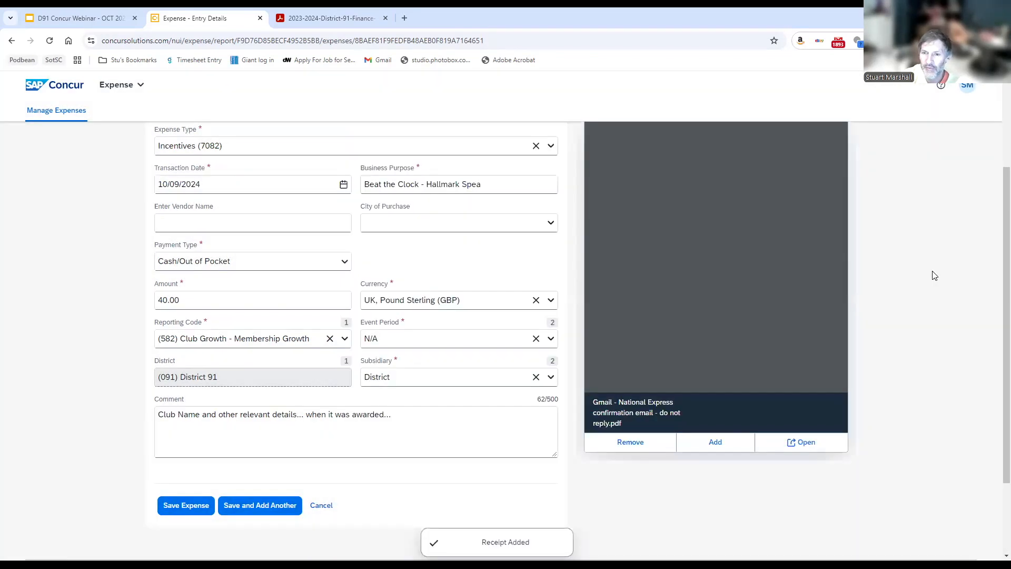
Step: Save the Incentives expense with its attached receipt
{"action": "scroll", "coordinate": [834, 270], "scroll_direction": "up", "scroll_amount": 3}
{"action": "scroll", "coordinate": [787, 333], "scroll_direction": "down", "scroll_amount": 10}
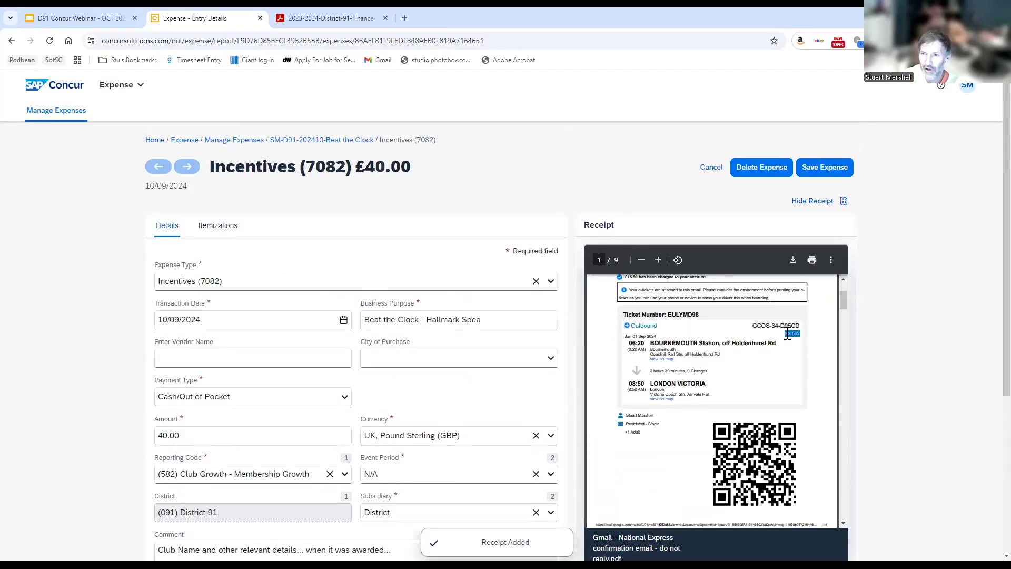
{"action": "scroll", "coordinate": [787, 332], "scroll_direction": "down", "scroll_amount": 10}
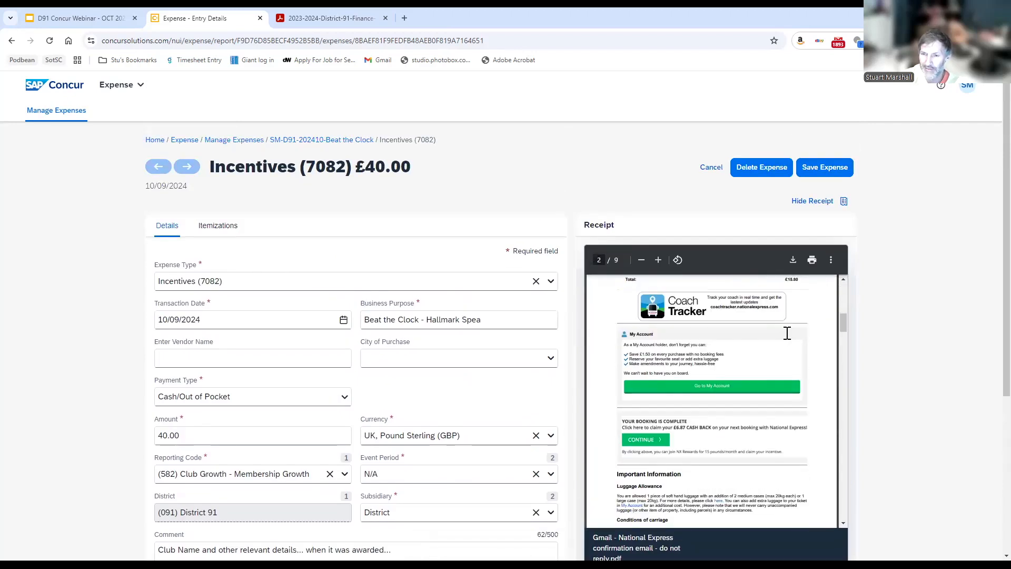
{"action": "scroll", "coordinate": [464, 485], "scroll_direction": "down", "scroll_amount": 4}
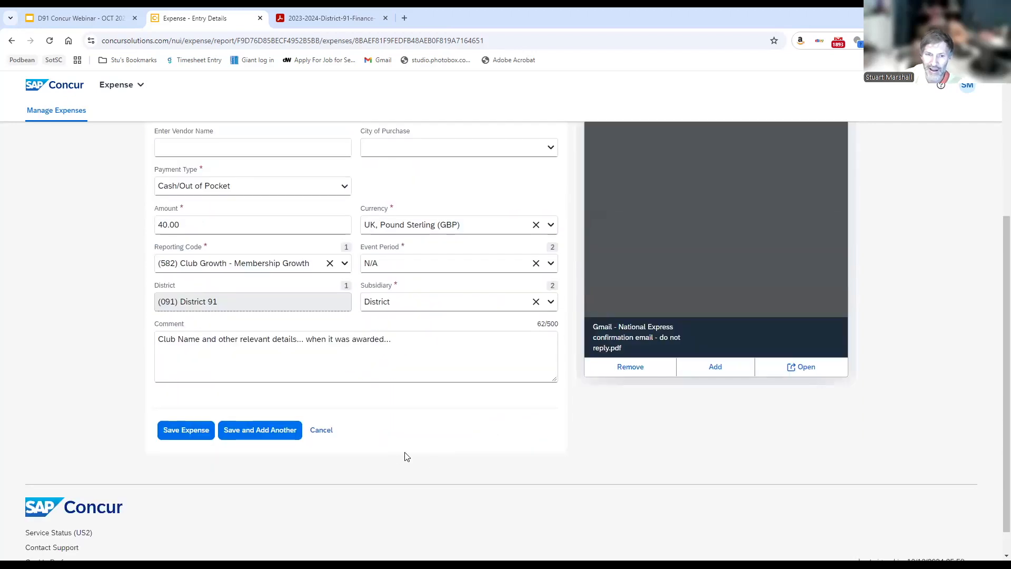
{"action": "left_click", "coordinate": [175, 439]}
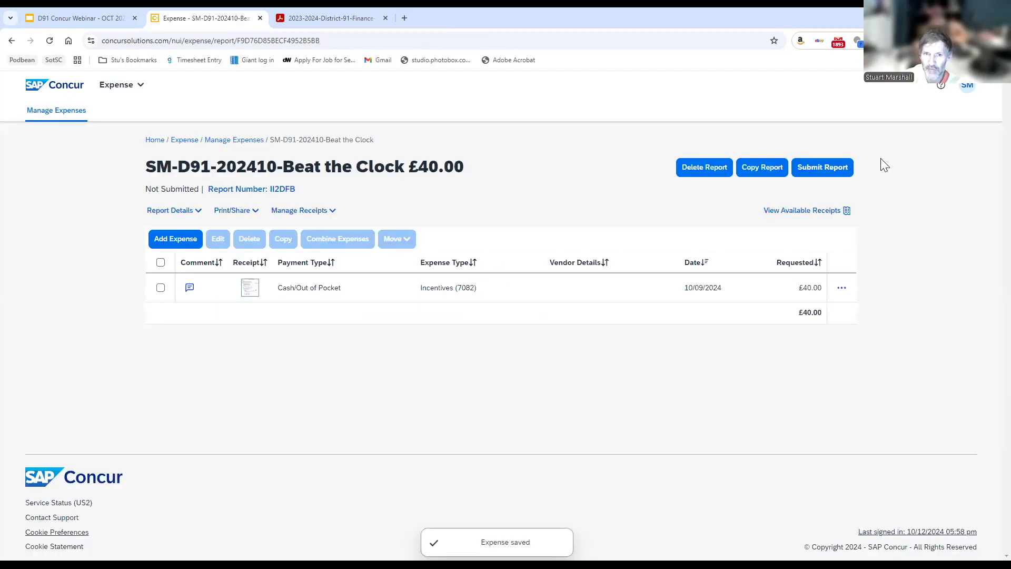
Step: Submit the SM-D91-202410-Beat the Clock report, accepting the user electronic agreement and confirming the report totals
{"action": "left_click", "coordinate": [831, 174]}
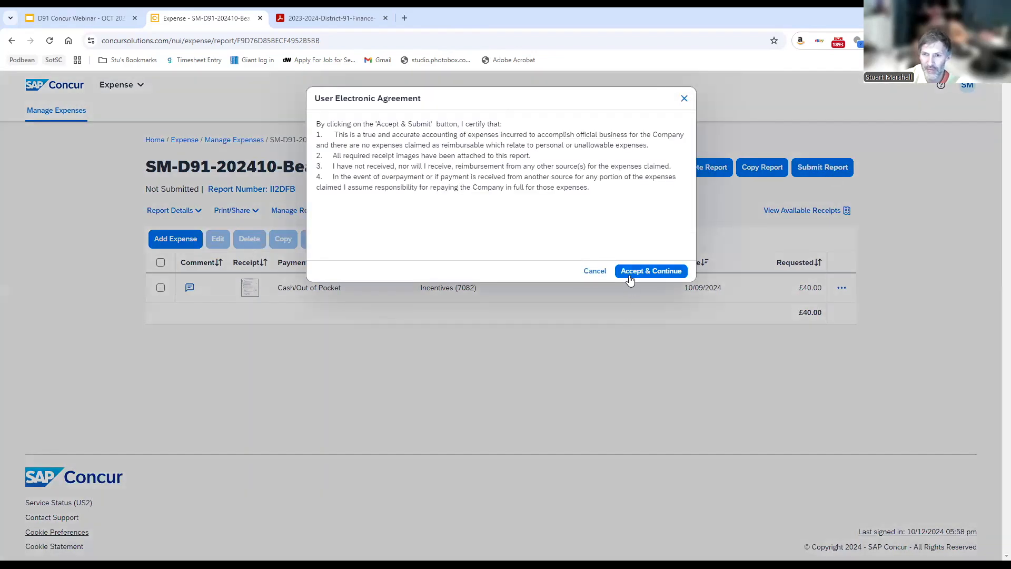
{"action": "left_click", "coordinate": [631, 271]}
{"action": "left_click", "coordinate": [831, 171]}
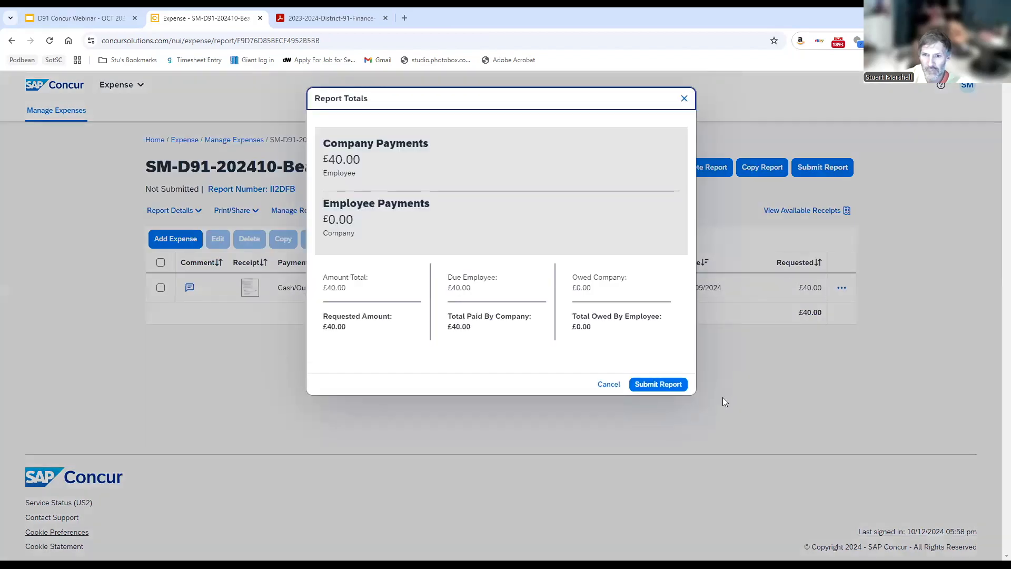
{"action": "left_click", "coordinate": [659, 384]}
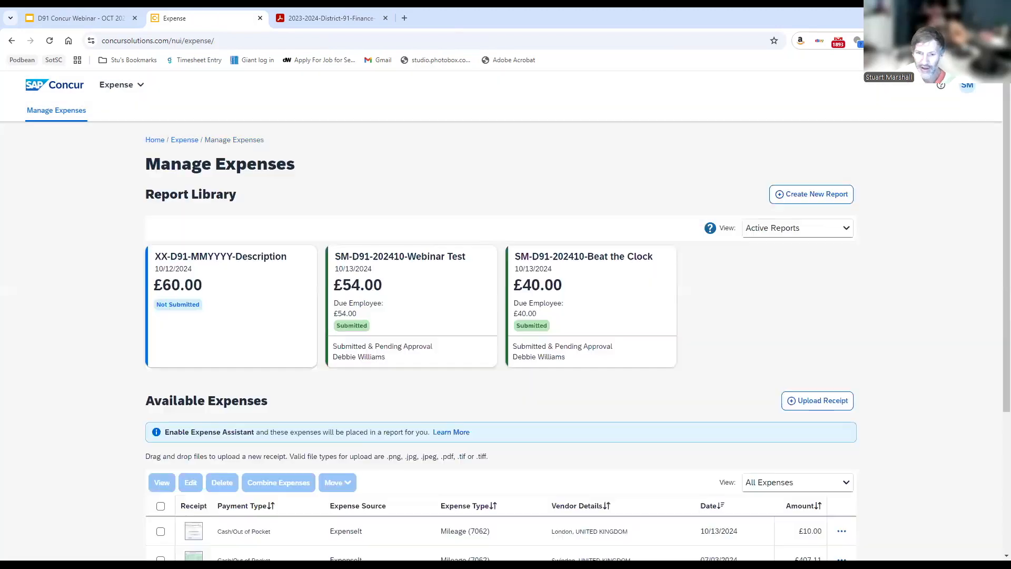
{"action": "left_click", "coordinate": [672, 212]}
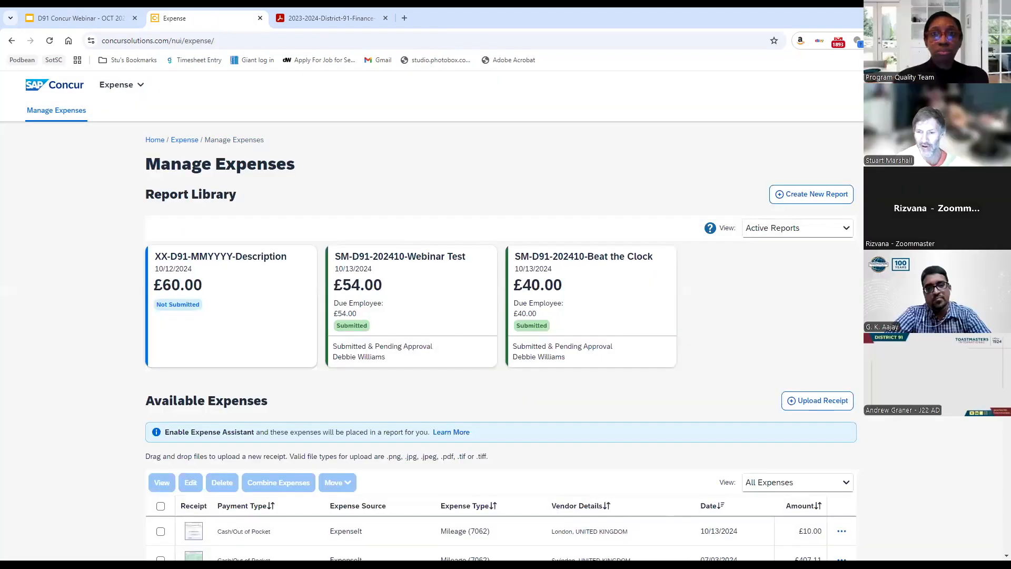